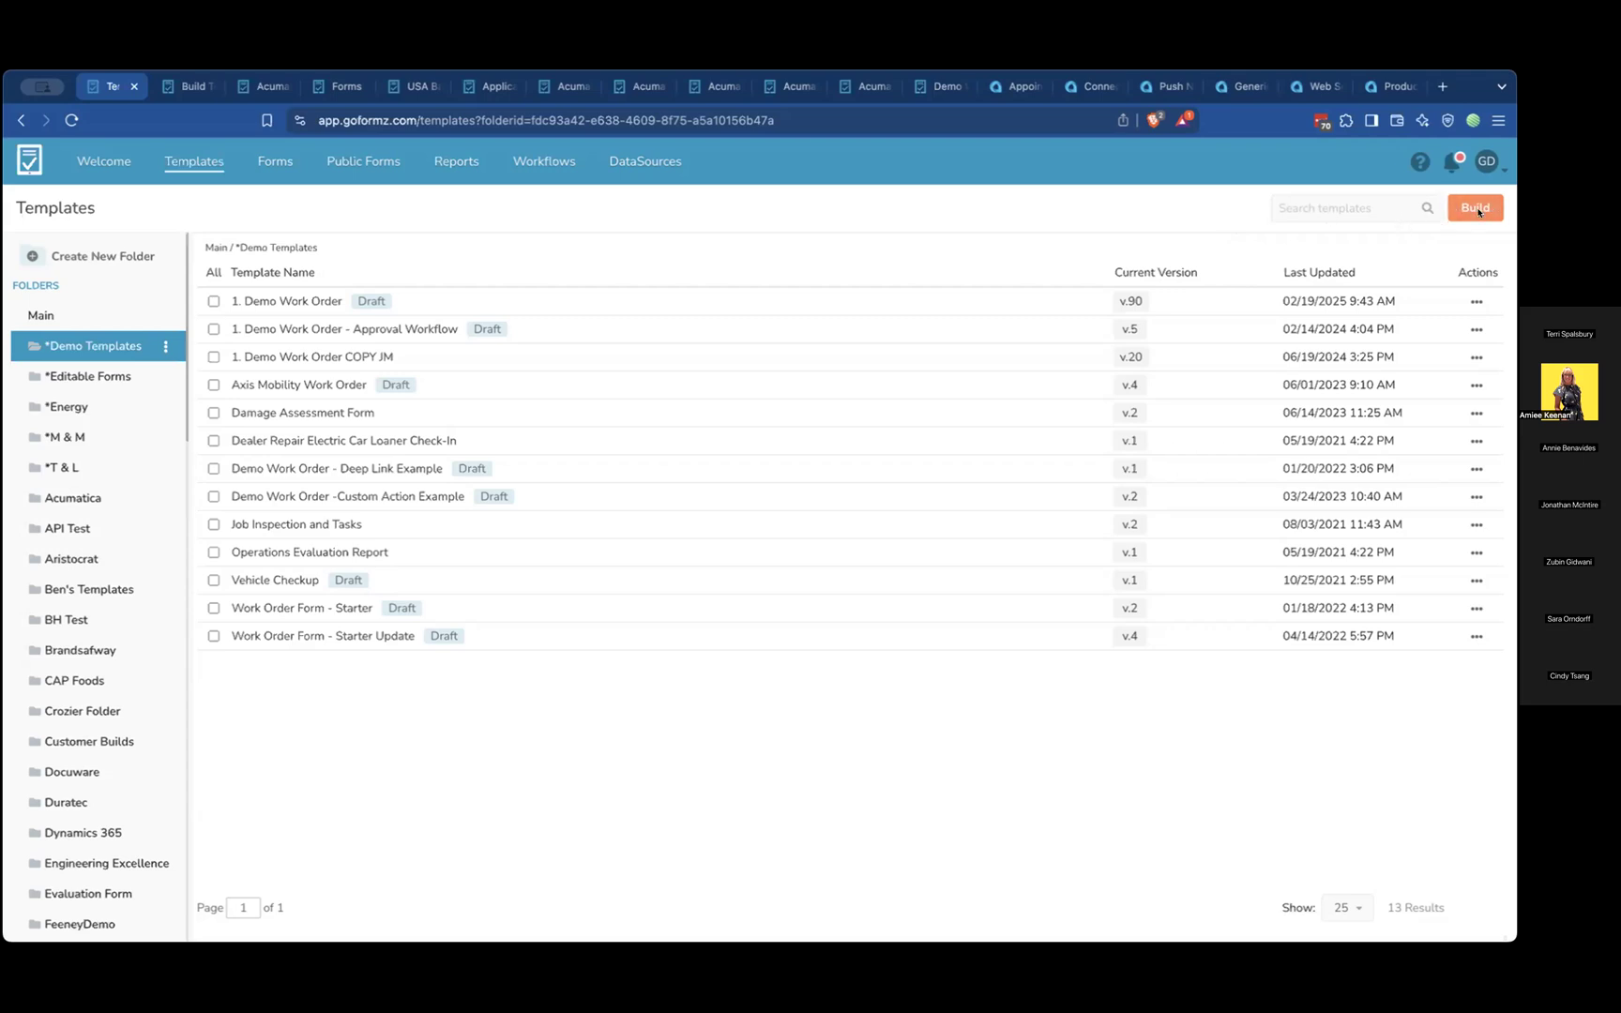
View the choices for building a new template and open the Acumatica_HVAC Solutions Inspection Report template
click(158, 86)
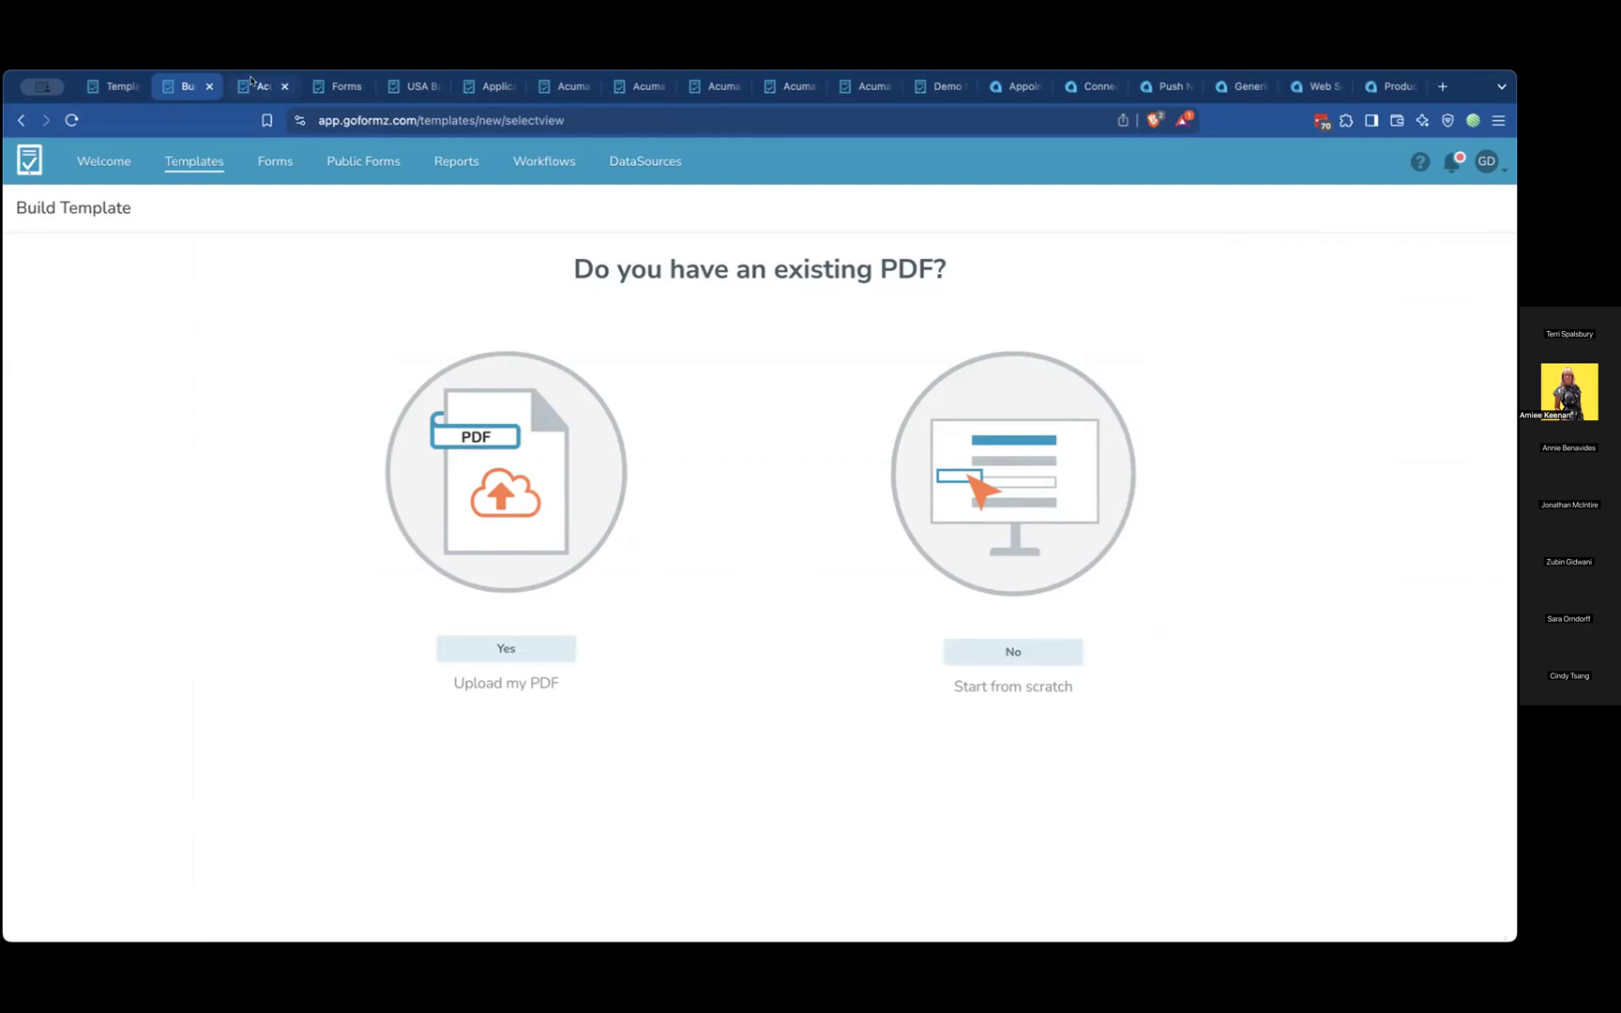
click(251, 83)
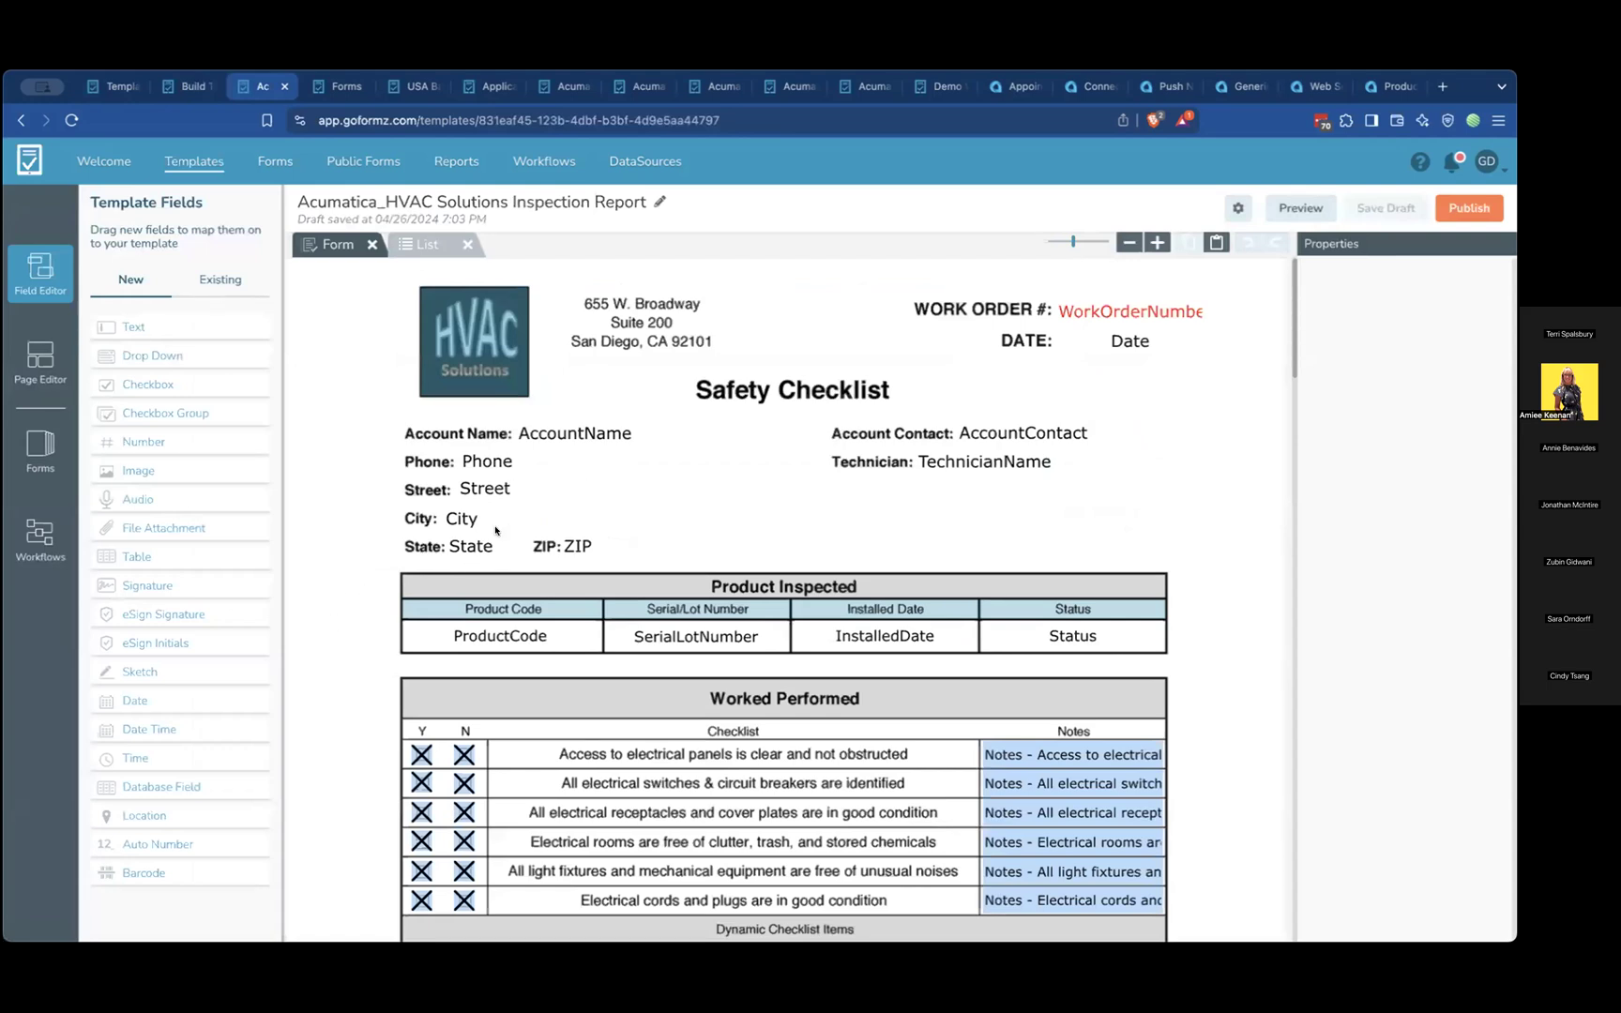
scroll(621, 532, down, 1)
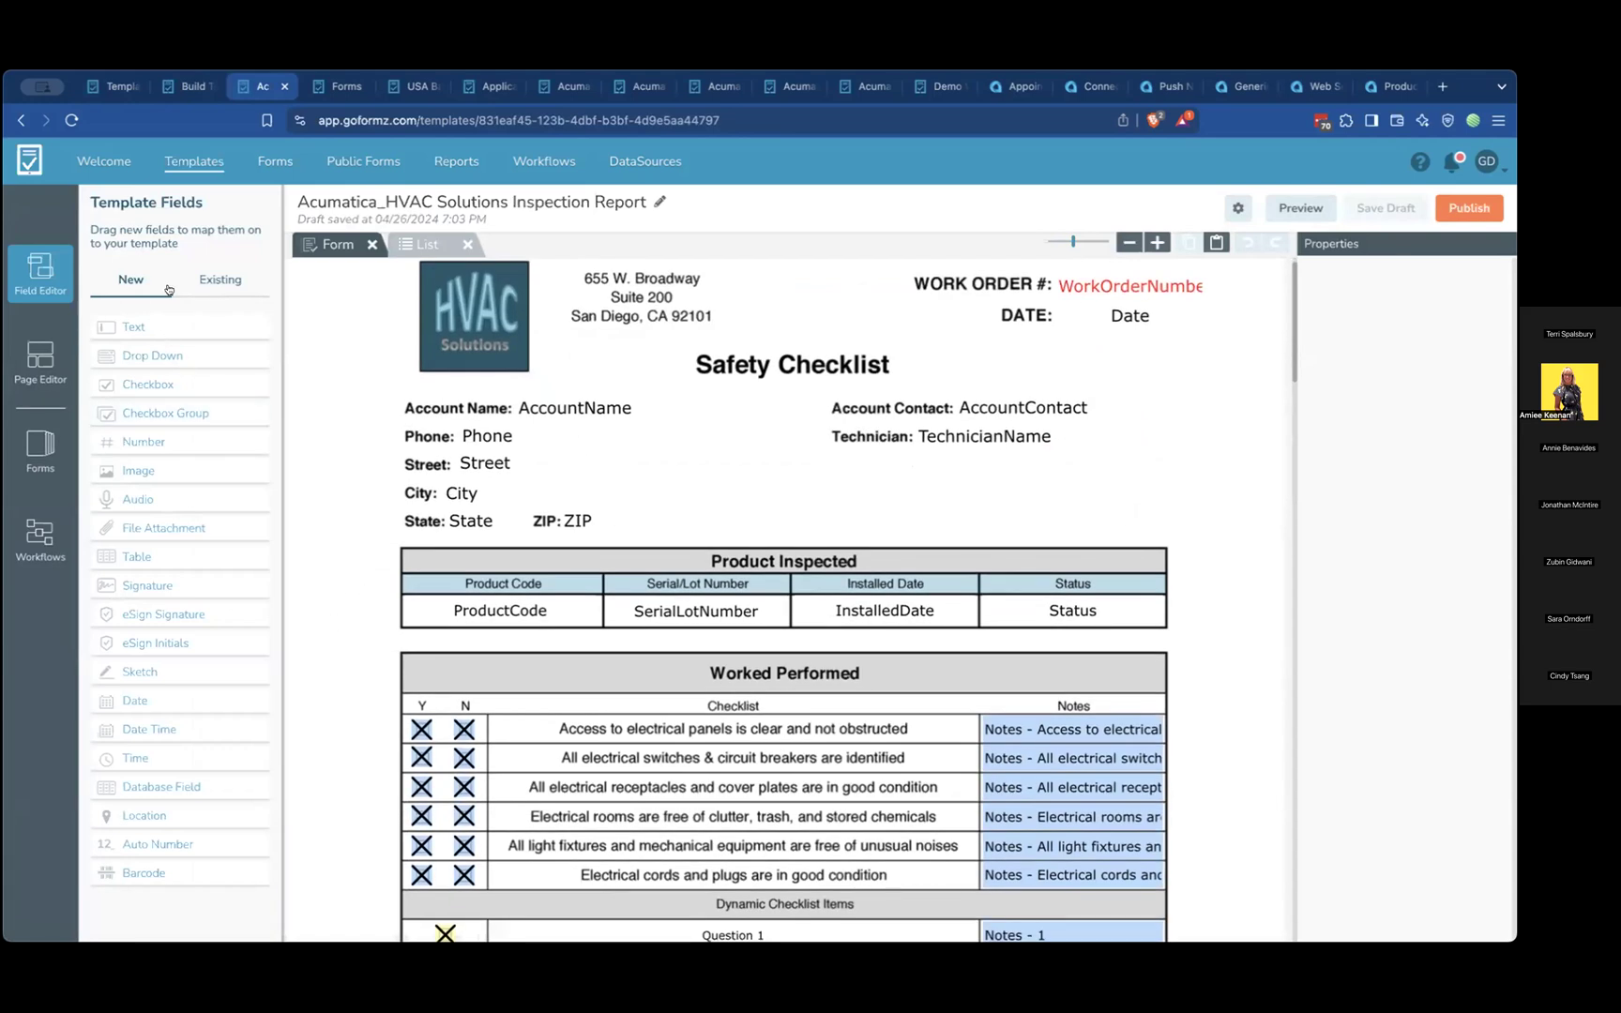
Add a new text field to the Safety Checklist page, in the blank area beside the City line
click(210, 272)
click(137, 274)
drag(159, 321, 684, 471)
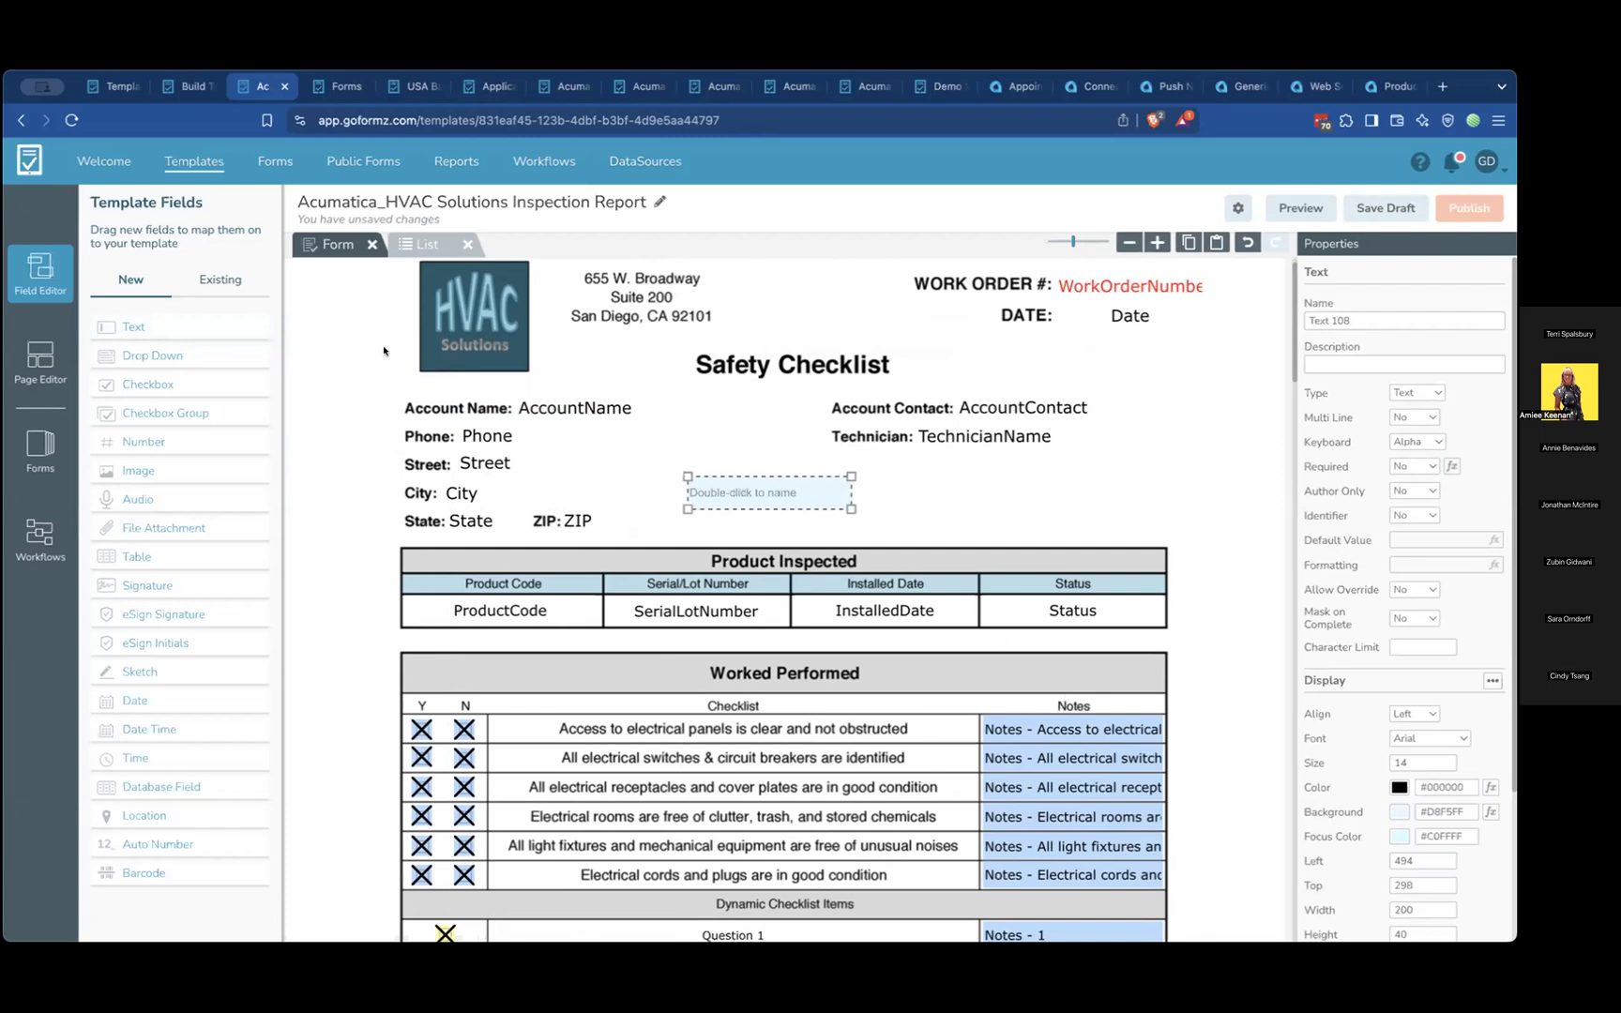
Show the template's existing fields and look through the checklist section of the HVAC inspection report
click(220, 282)
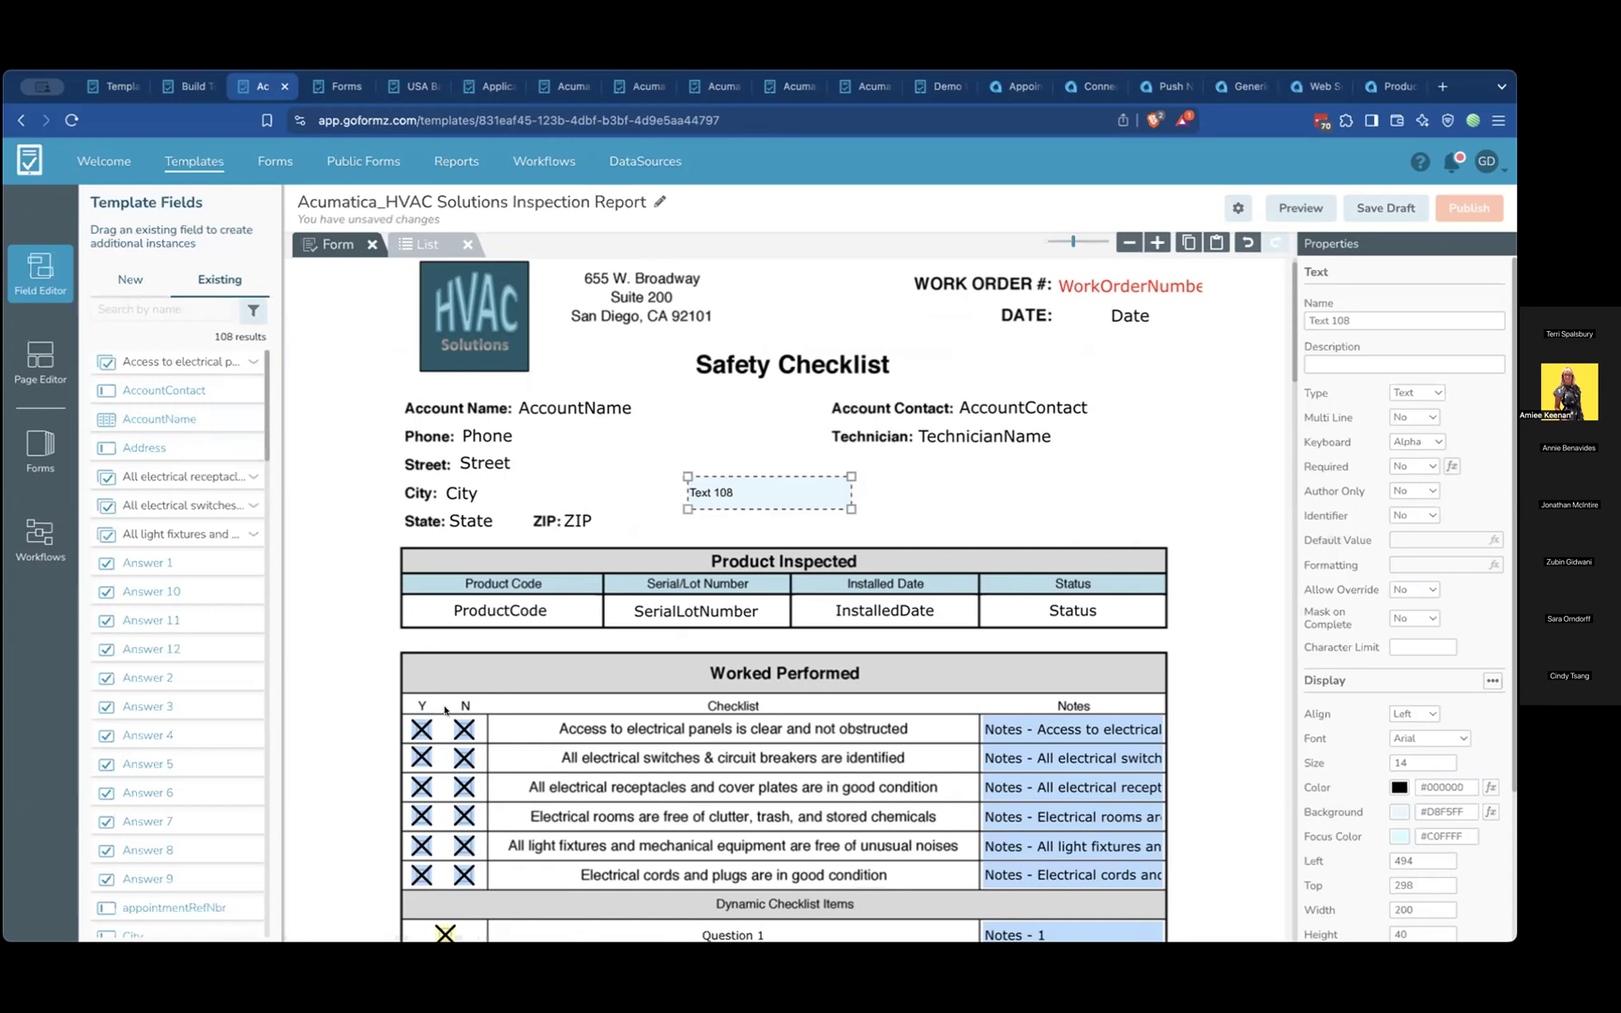
scroll(444, 710, down, 5)
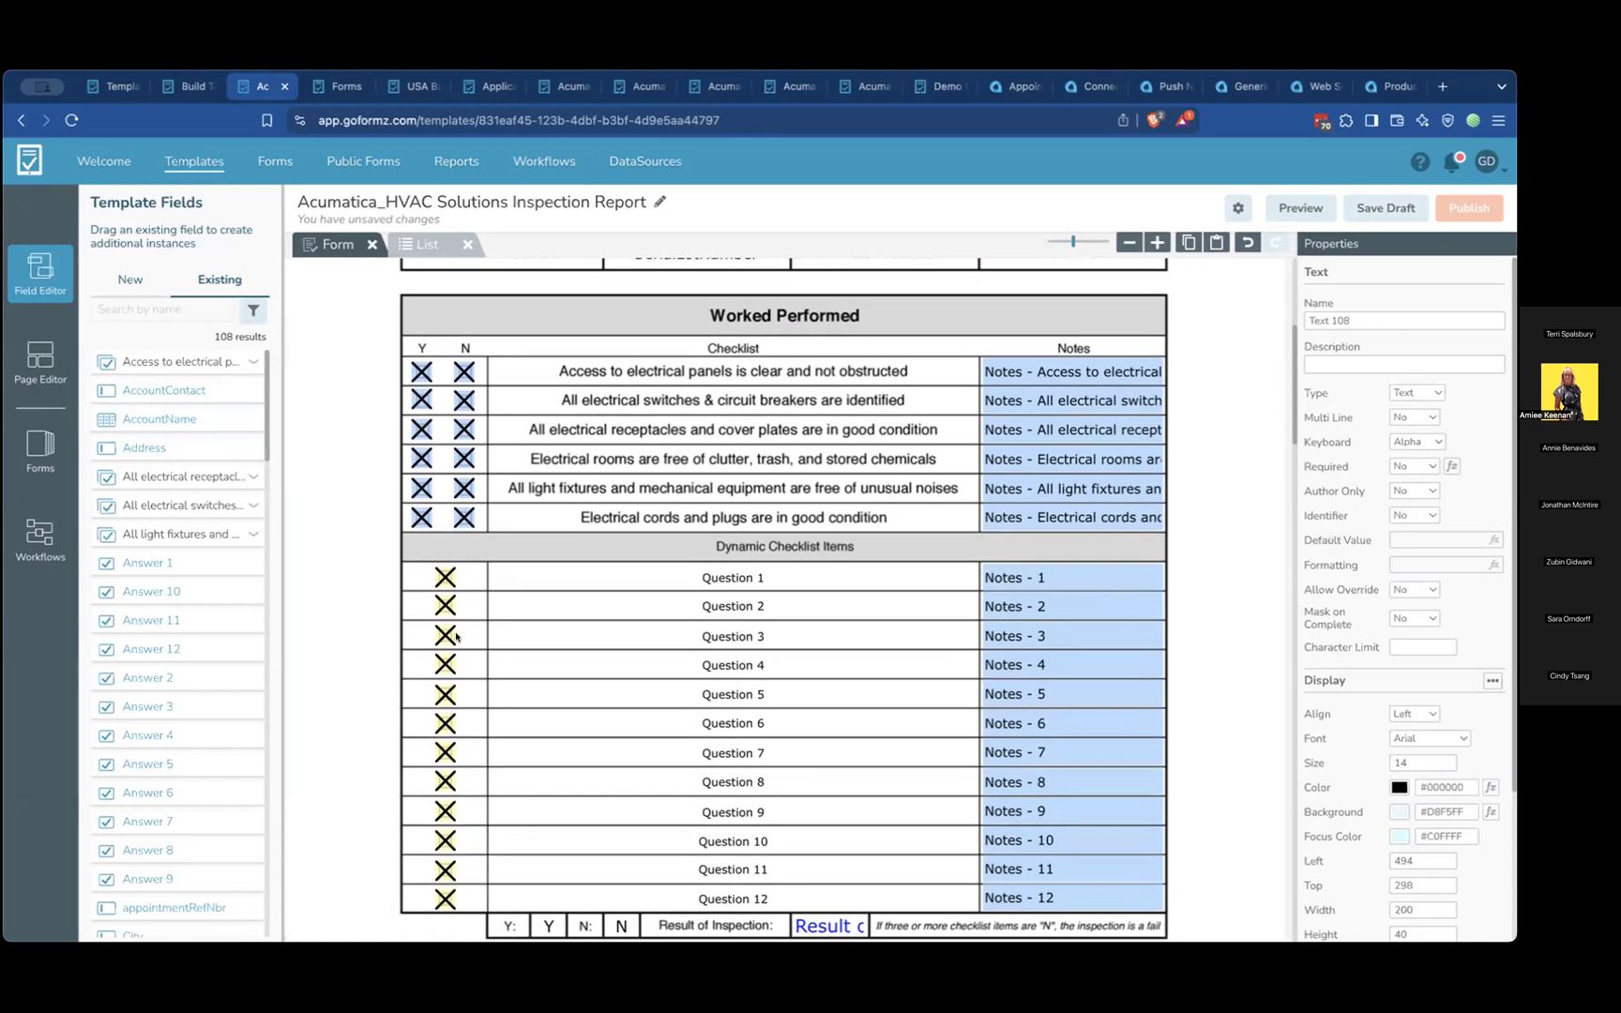
scroll(589, 414, up, 1)
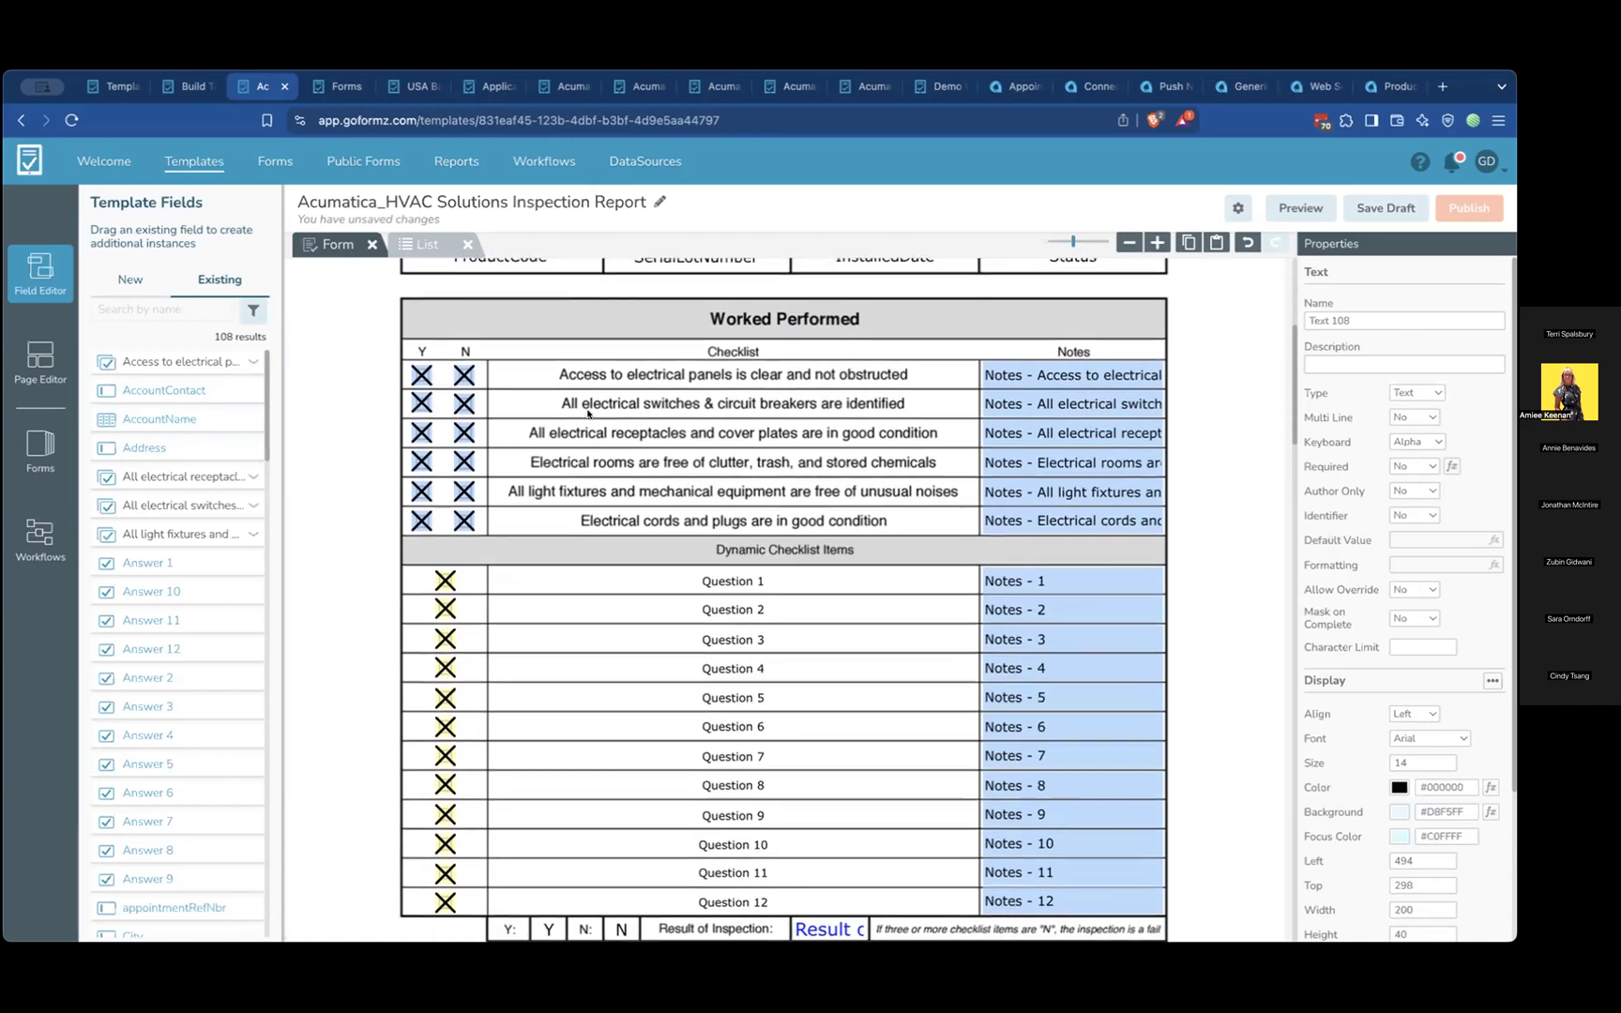
scroll(588, 413, up, 5)
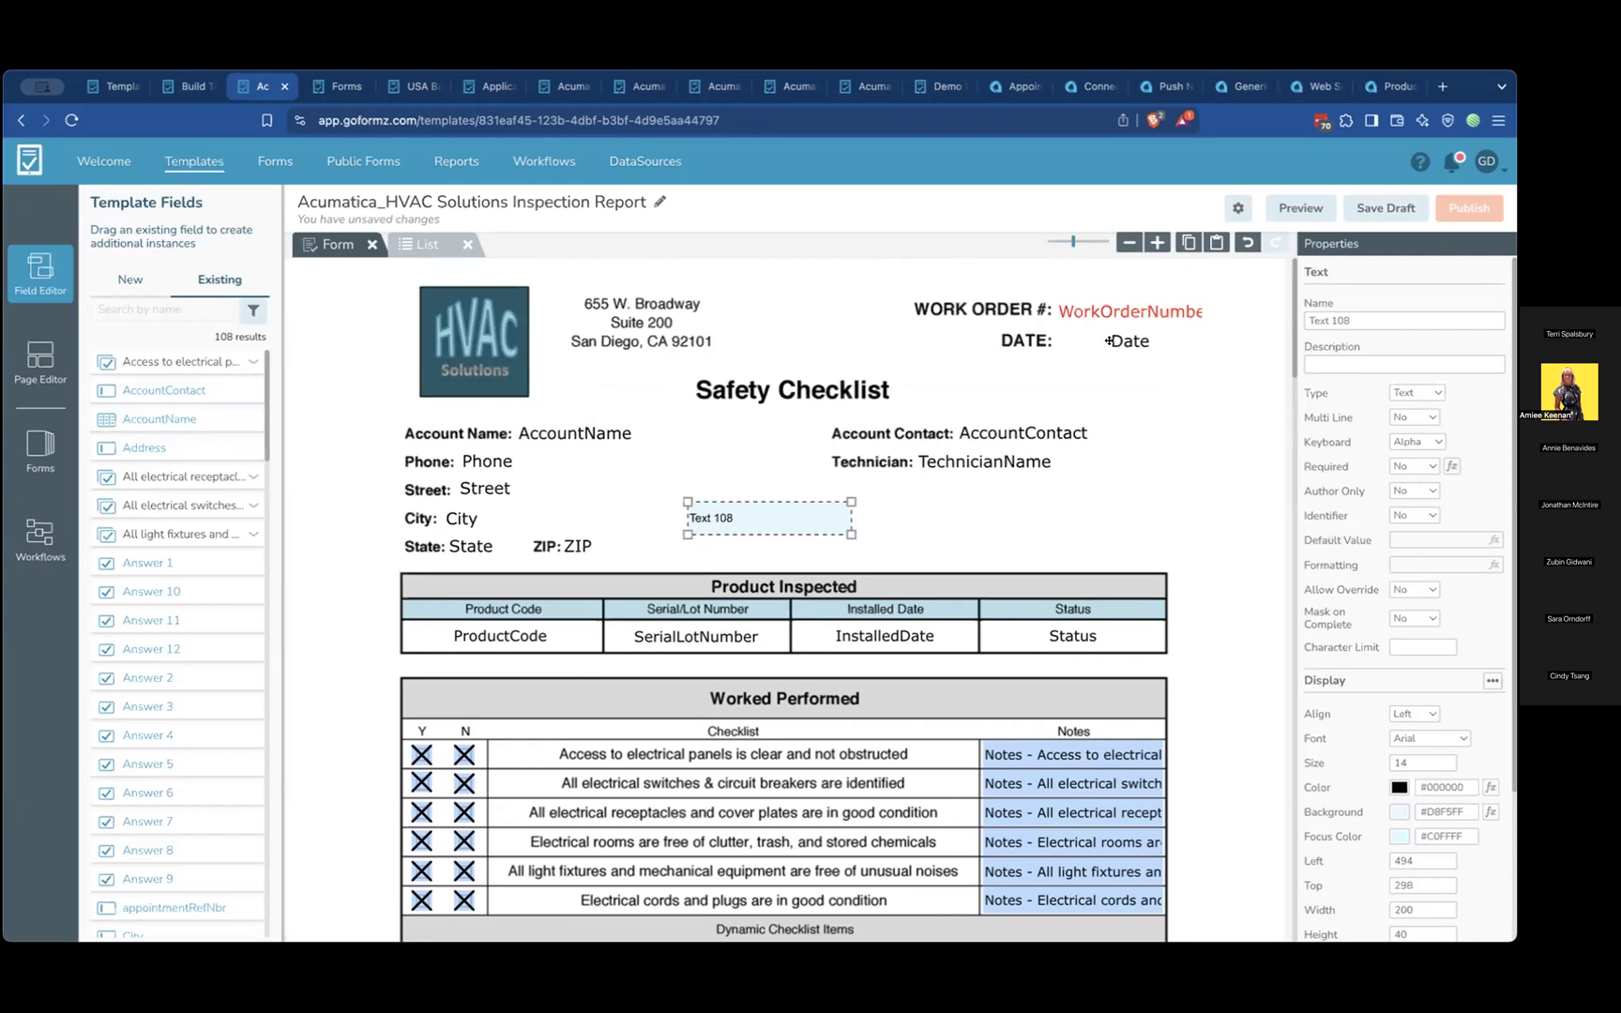
Switch to Acumatica and try to set the USA Bartending School appointment's workflow stage to EMPL CONFIRMED
click(1007, 86)
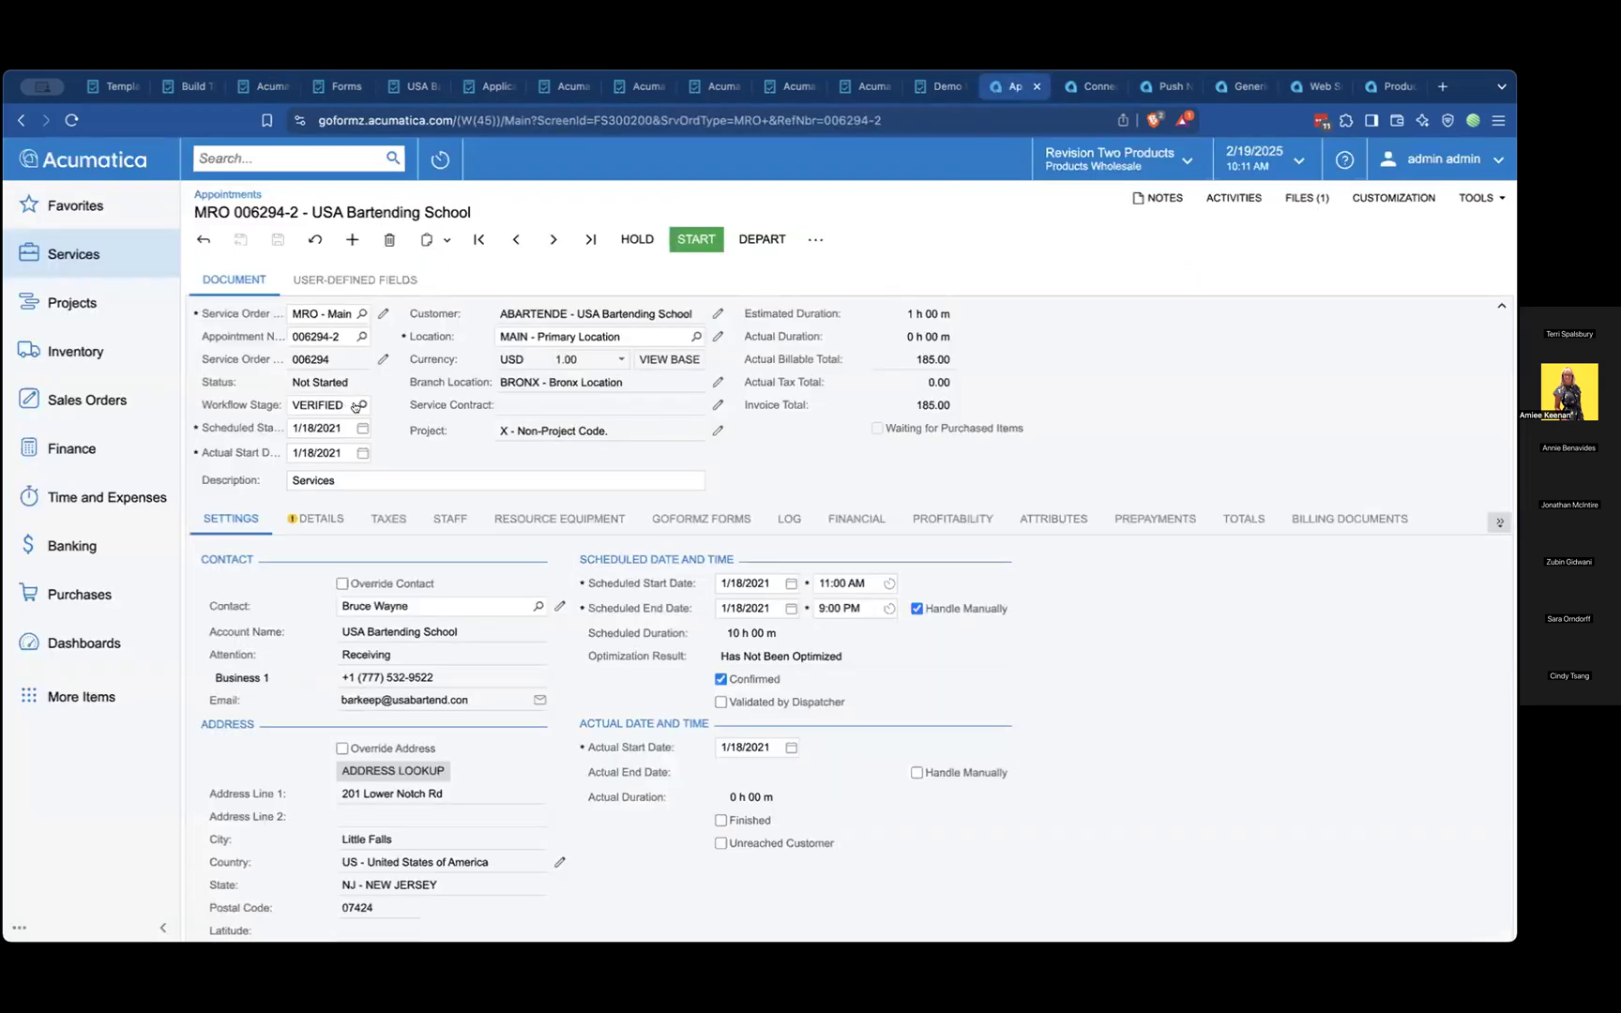
click(362, 404)
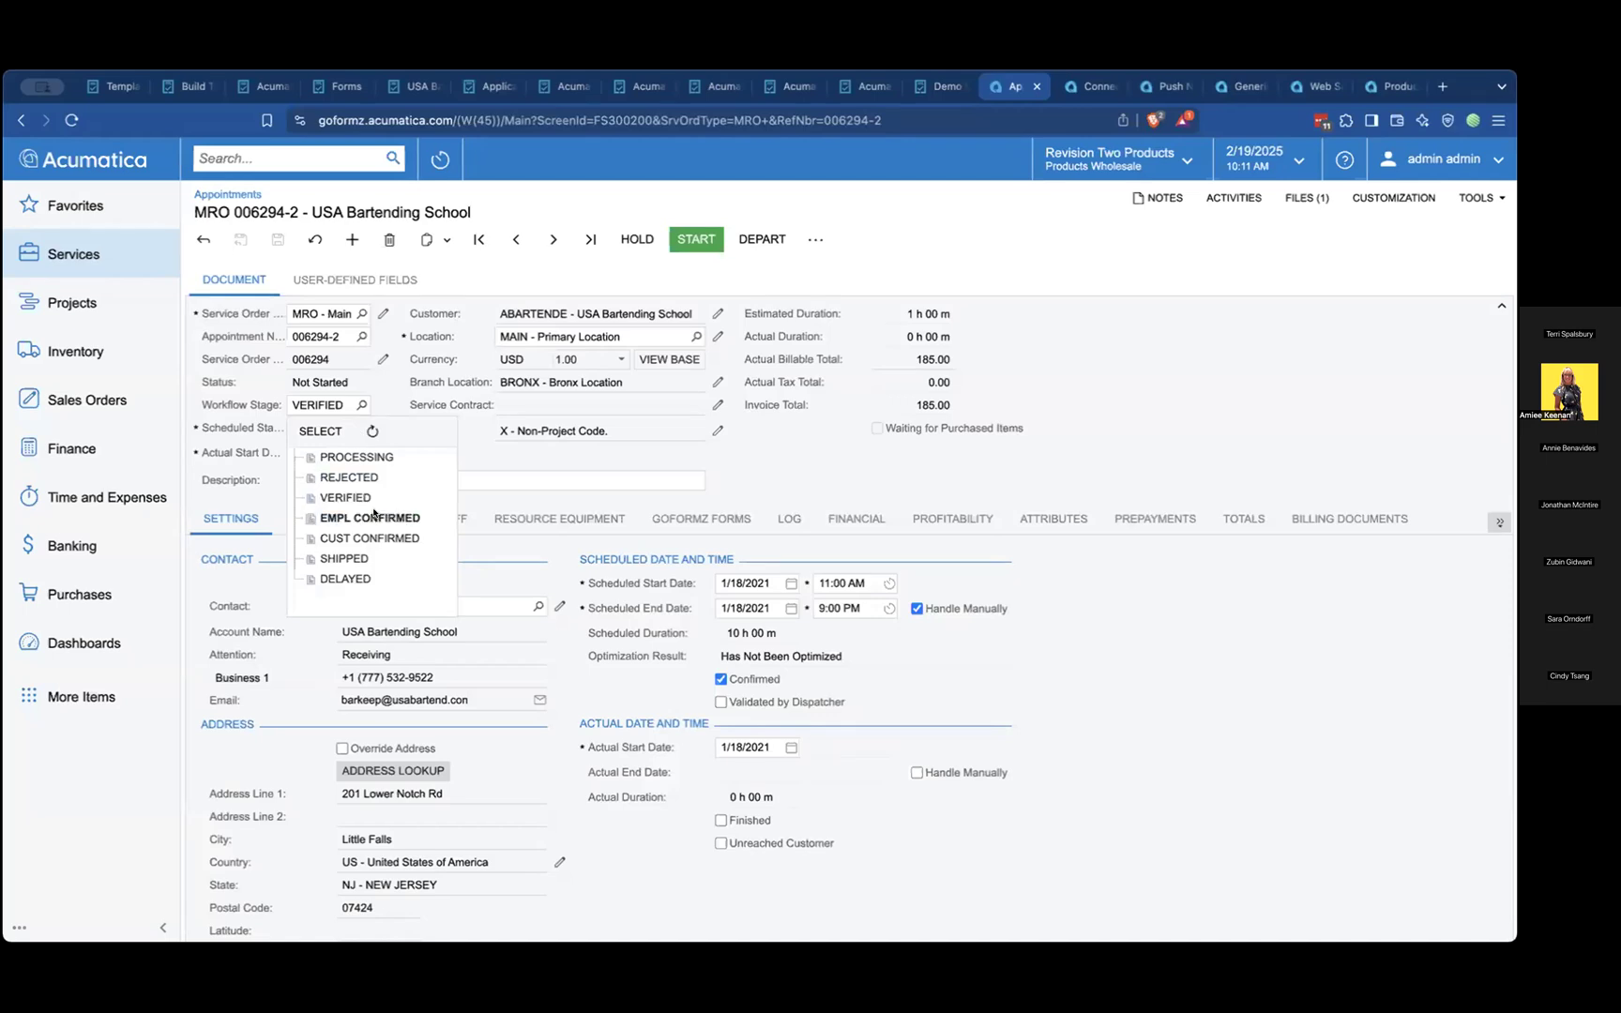
click(320, 430)
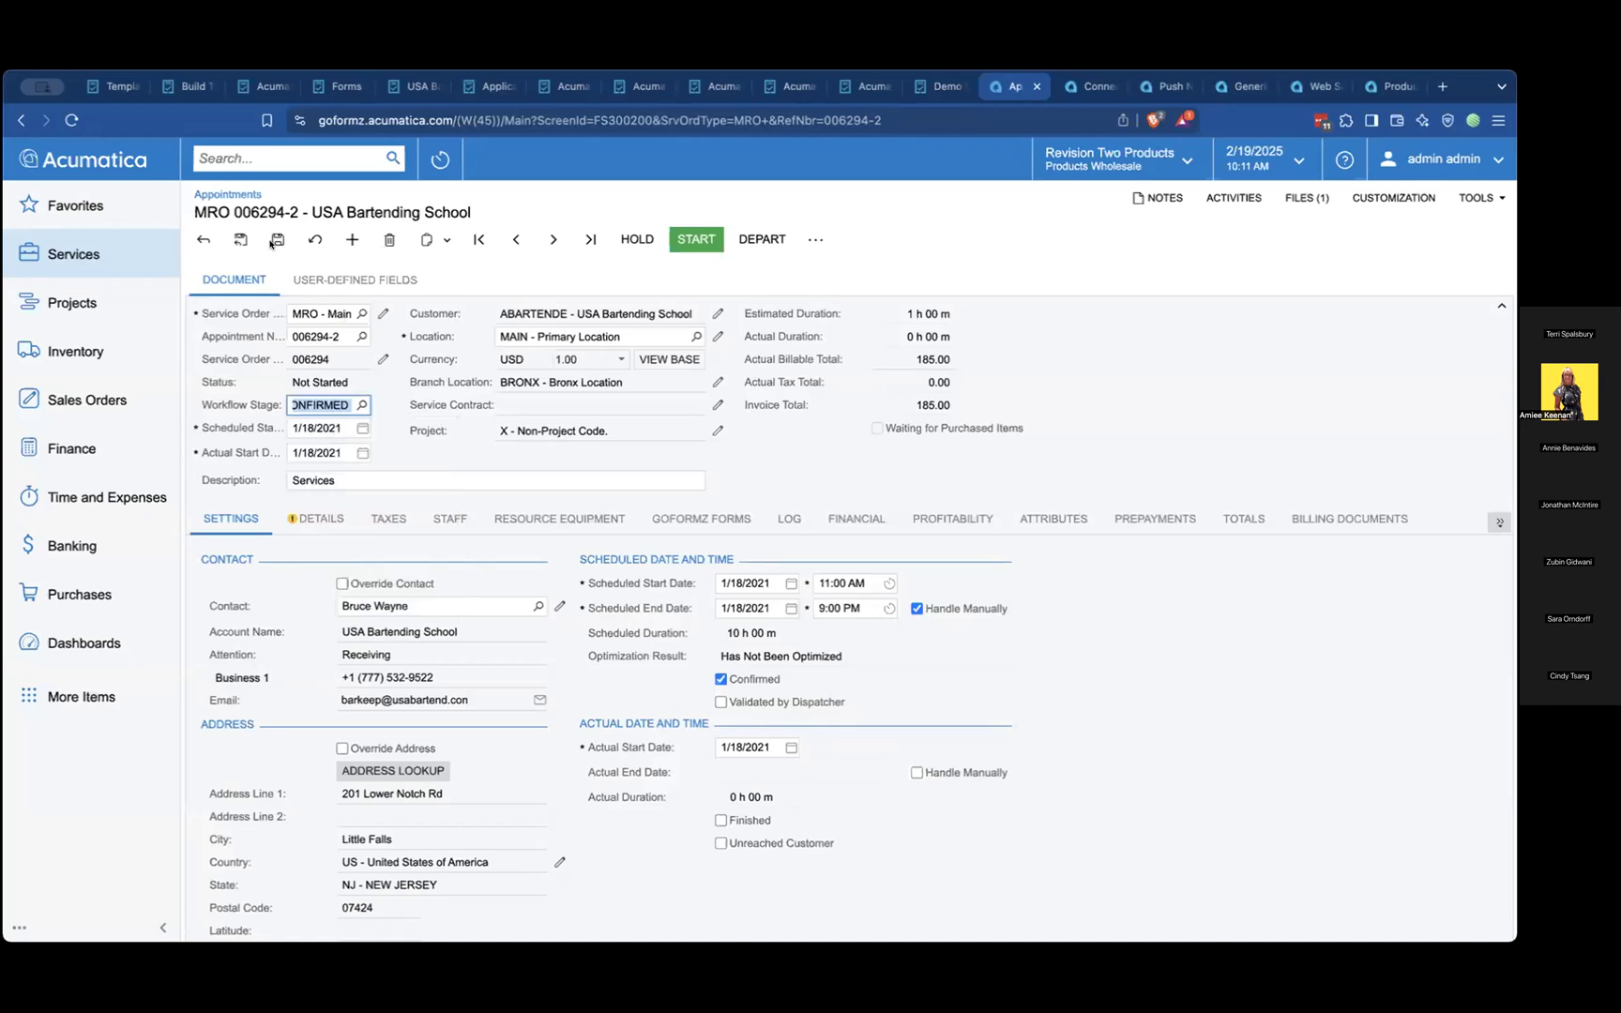
Leave the appointment page without saving its changes and sign in to Acumatica again
click(1037, 87)
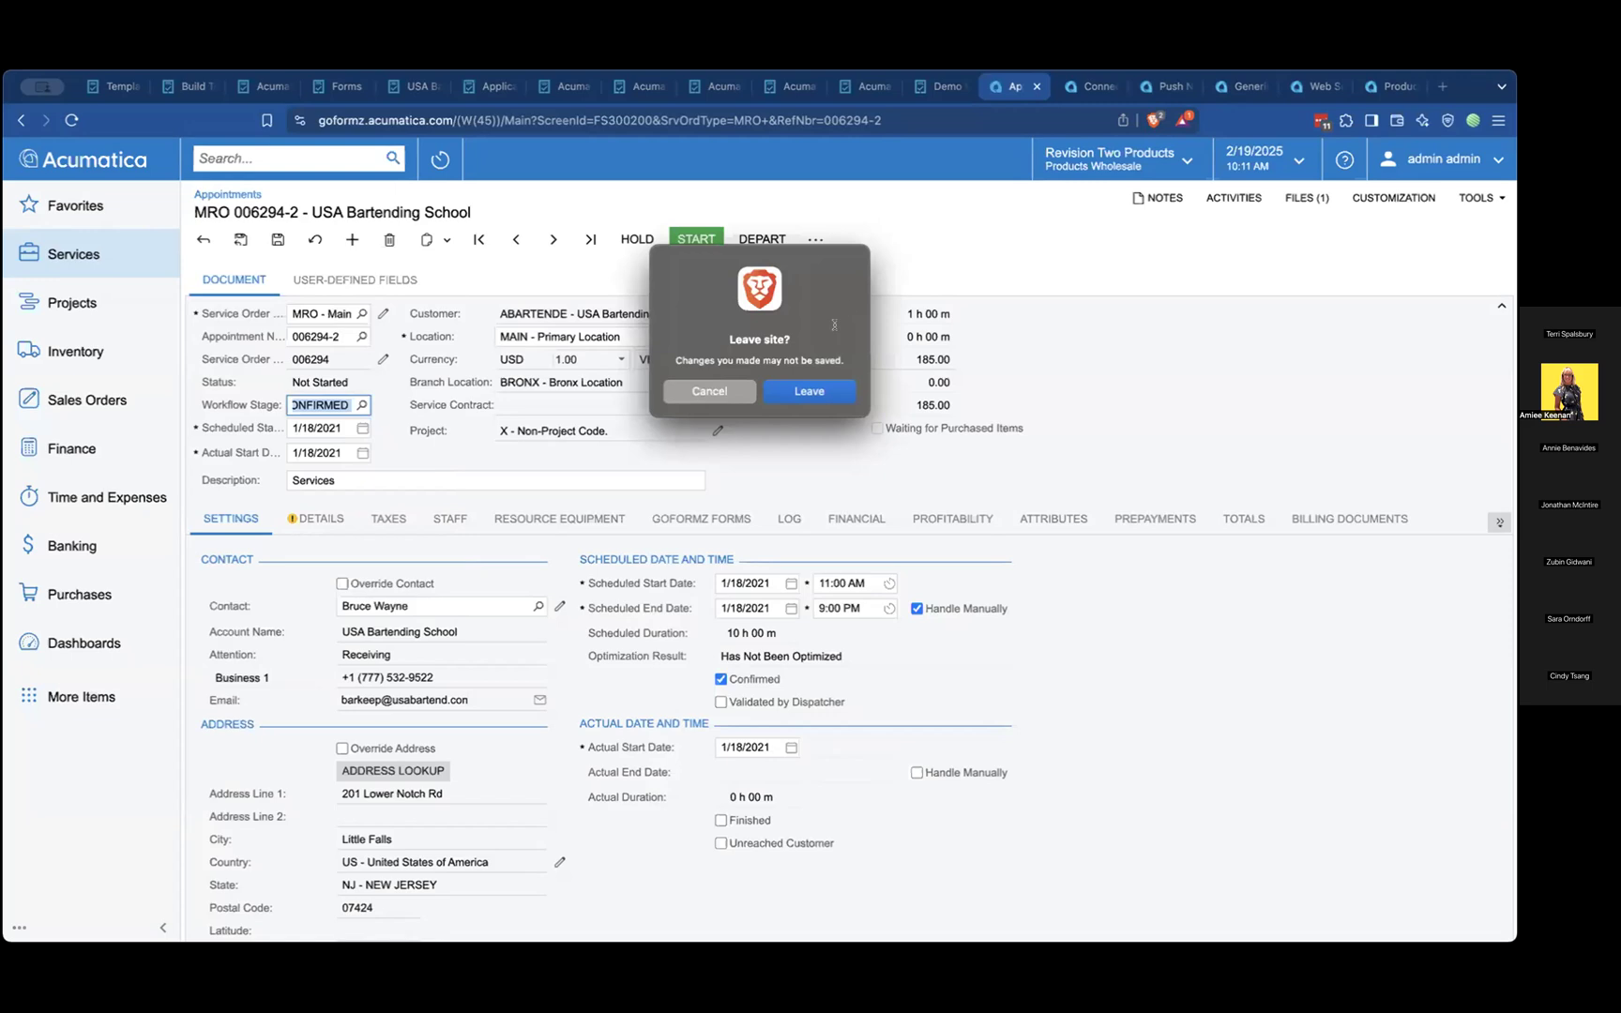
click(829, 391)
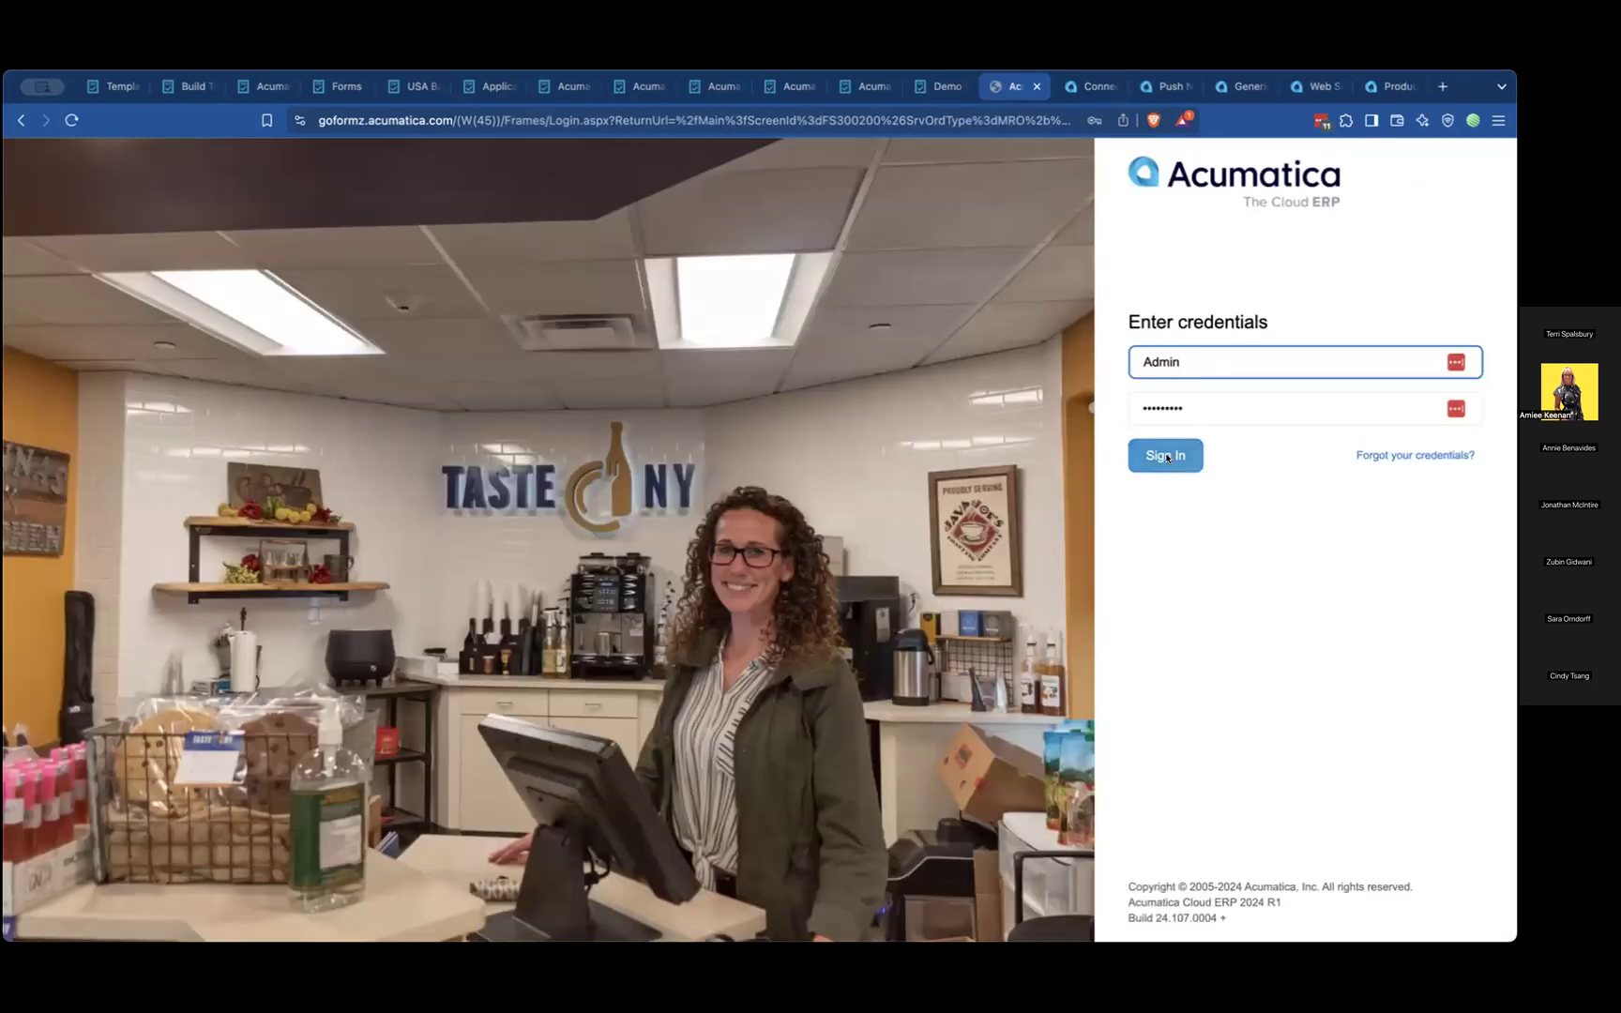
click(1167, 457)
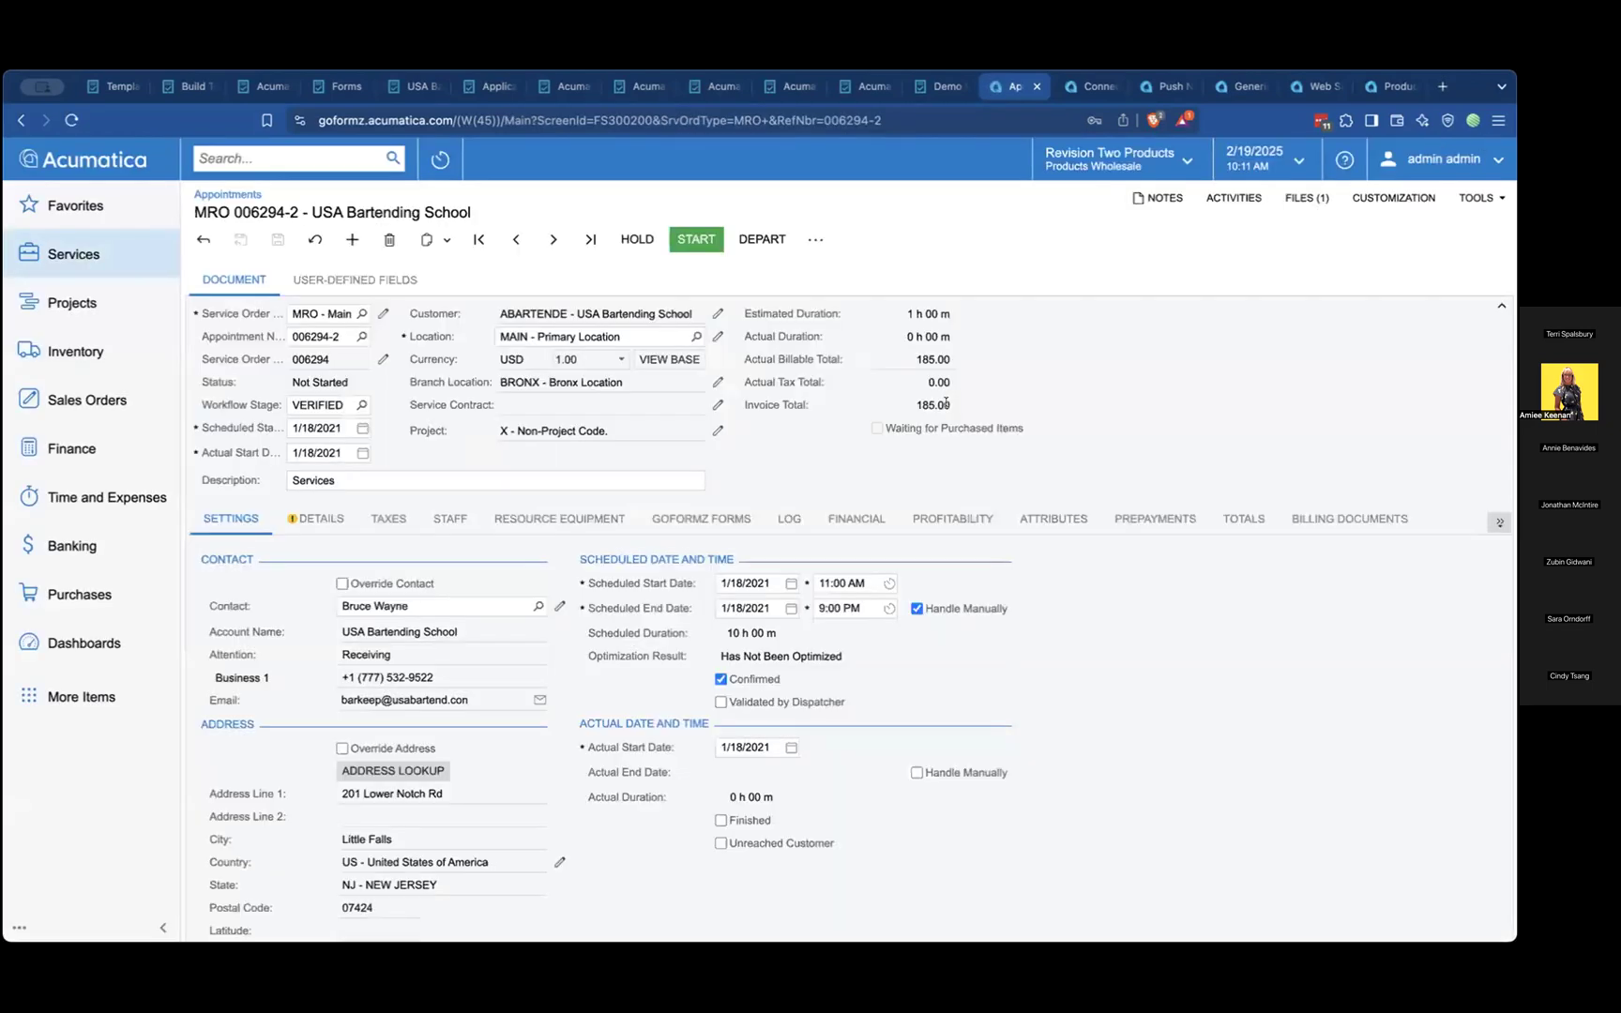
Set the appointment's workflow stage to EMPL CONFIRMED and save the appointment
click(361, 405)
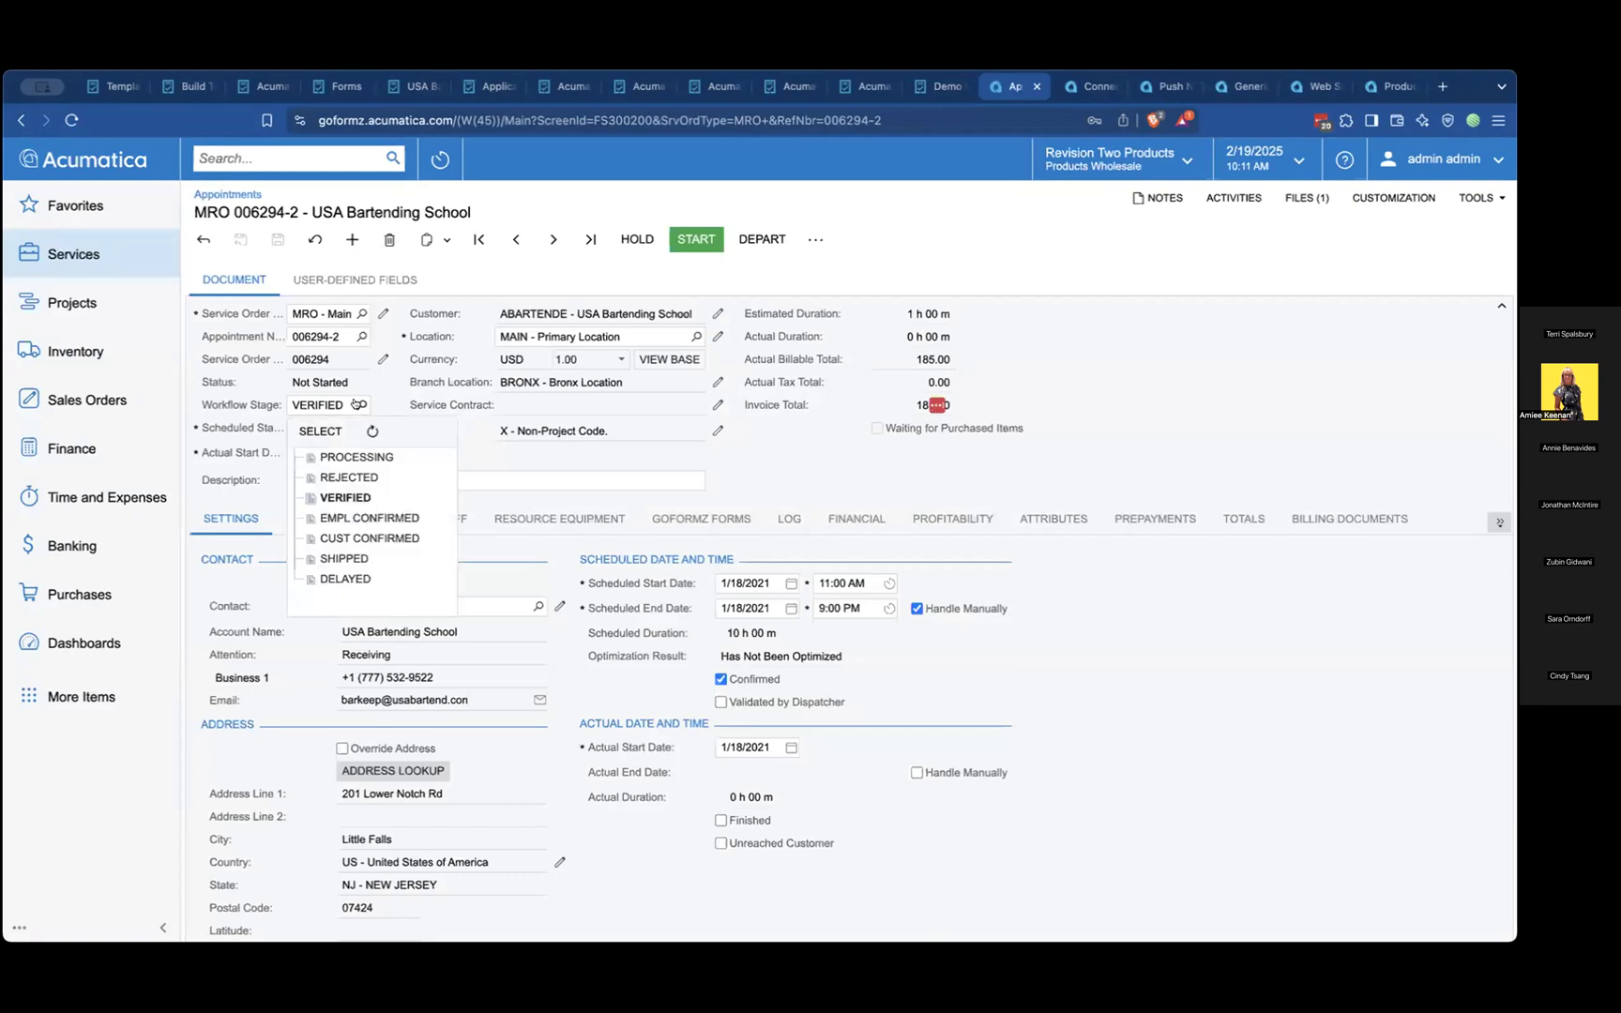
click(363, 514)
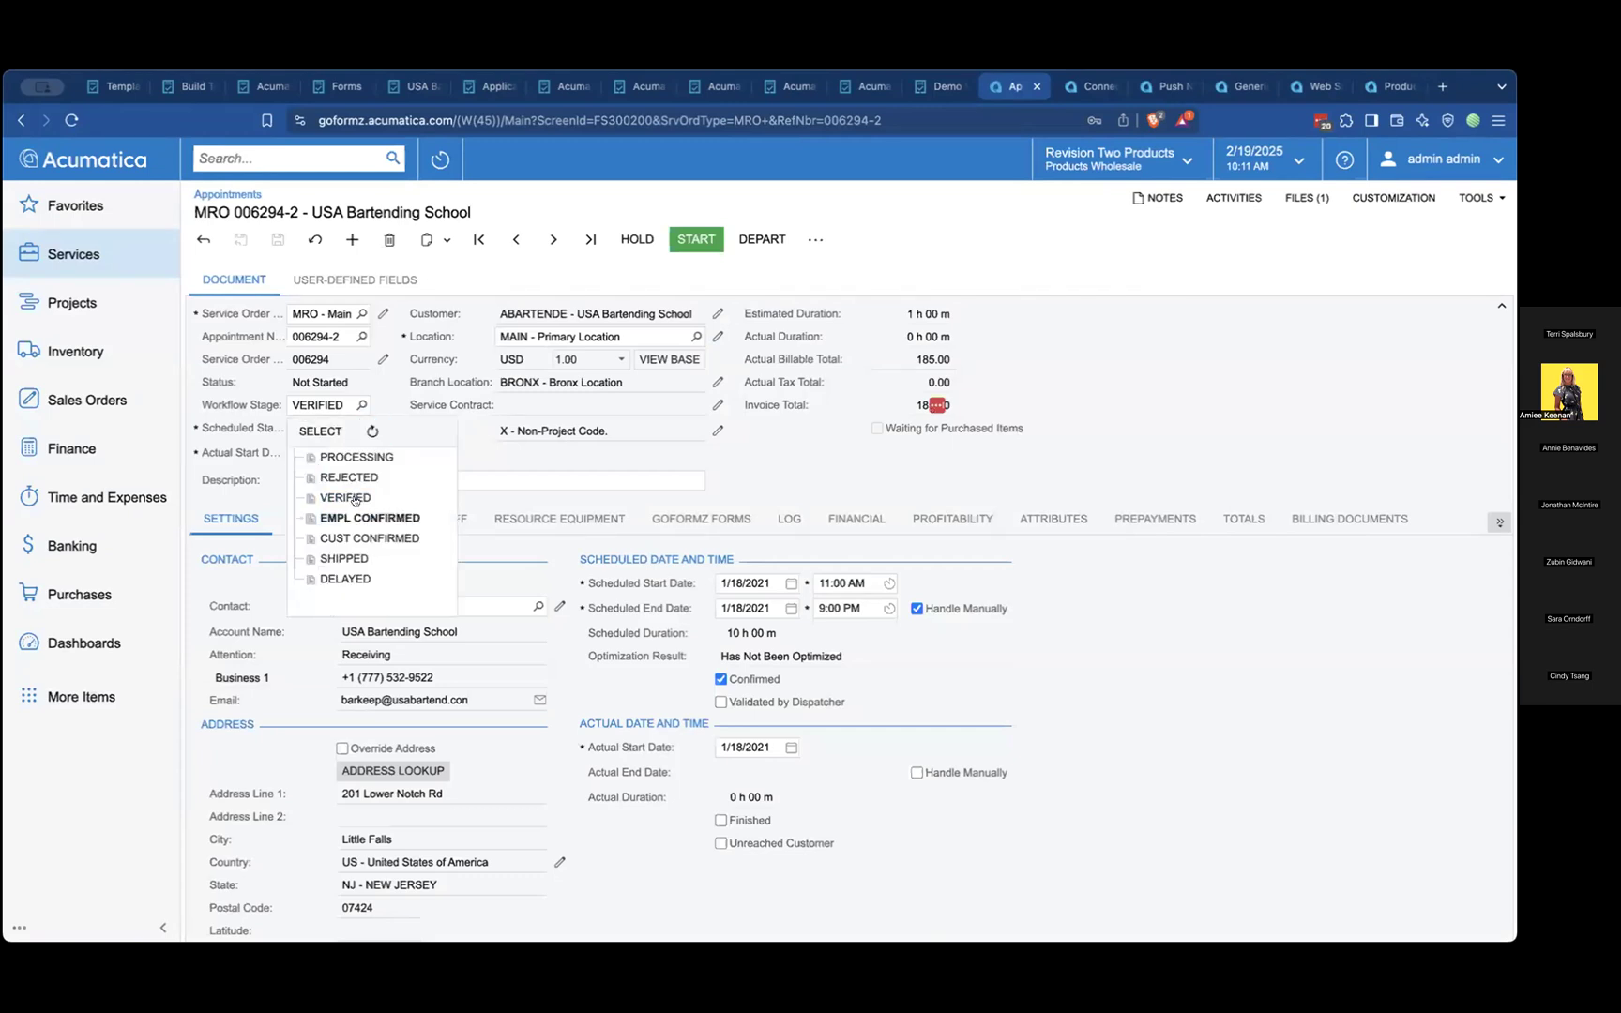
click(320, 431)
click(278, 241)
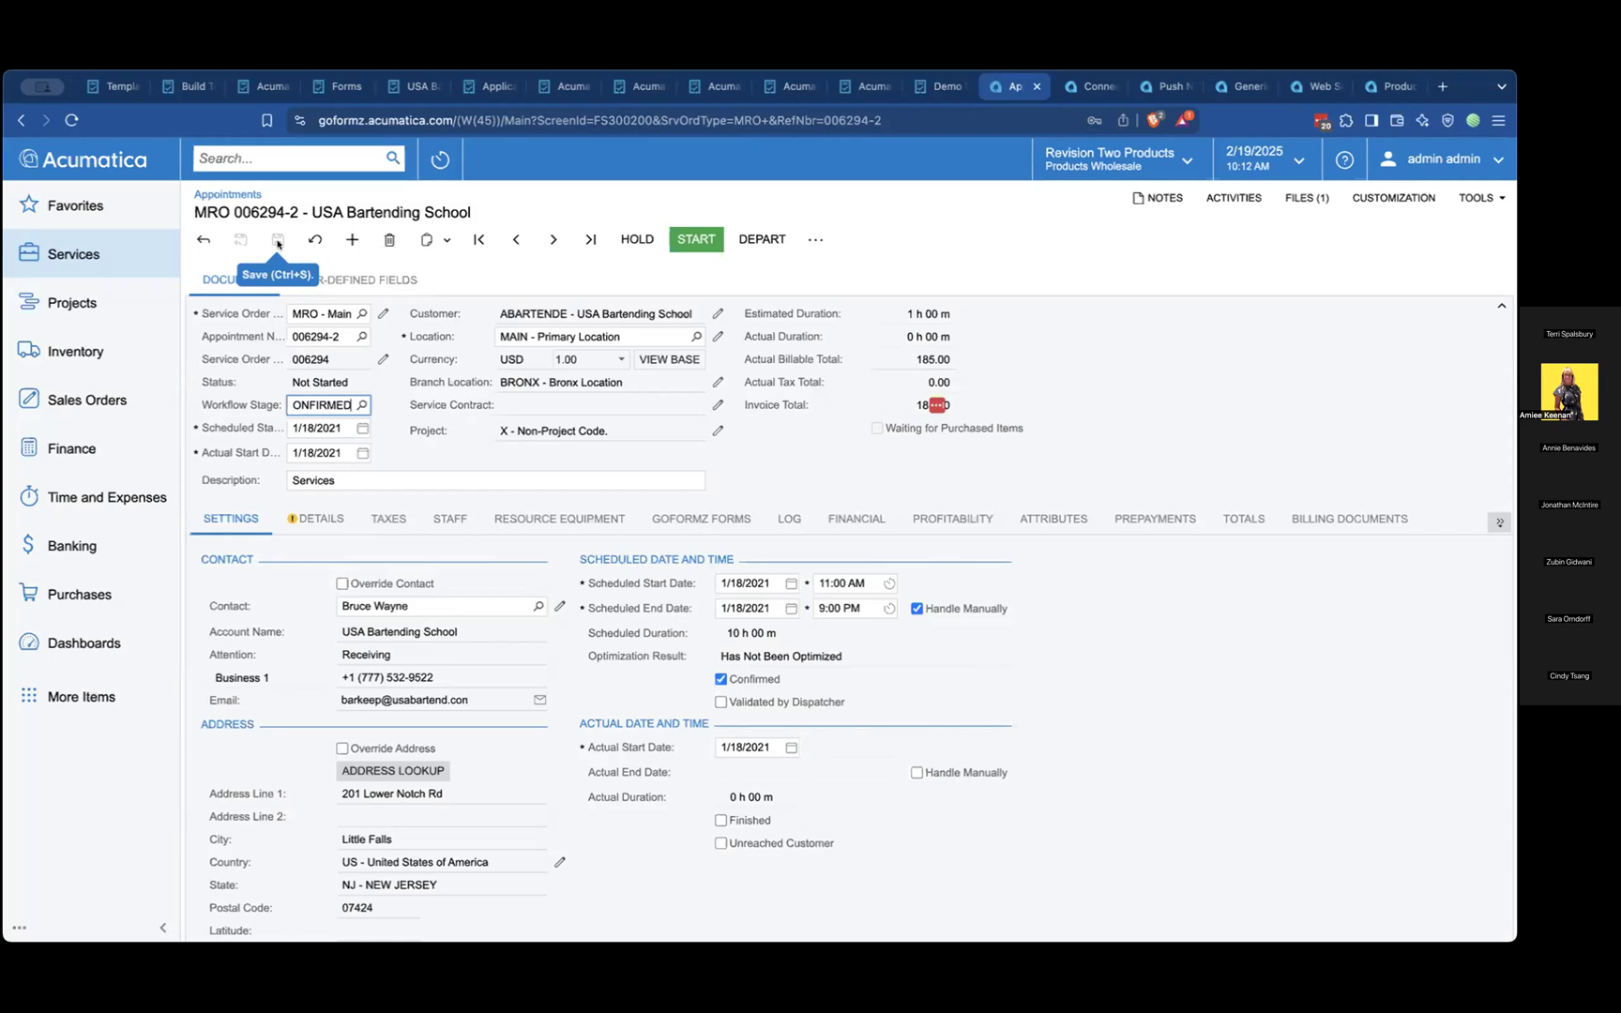
click(386, 422)
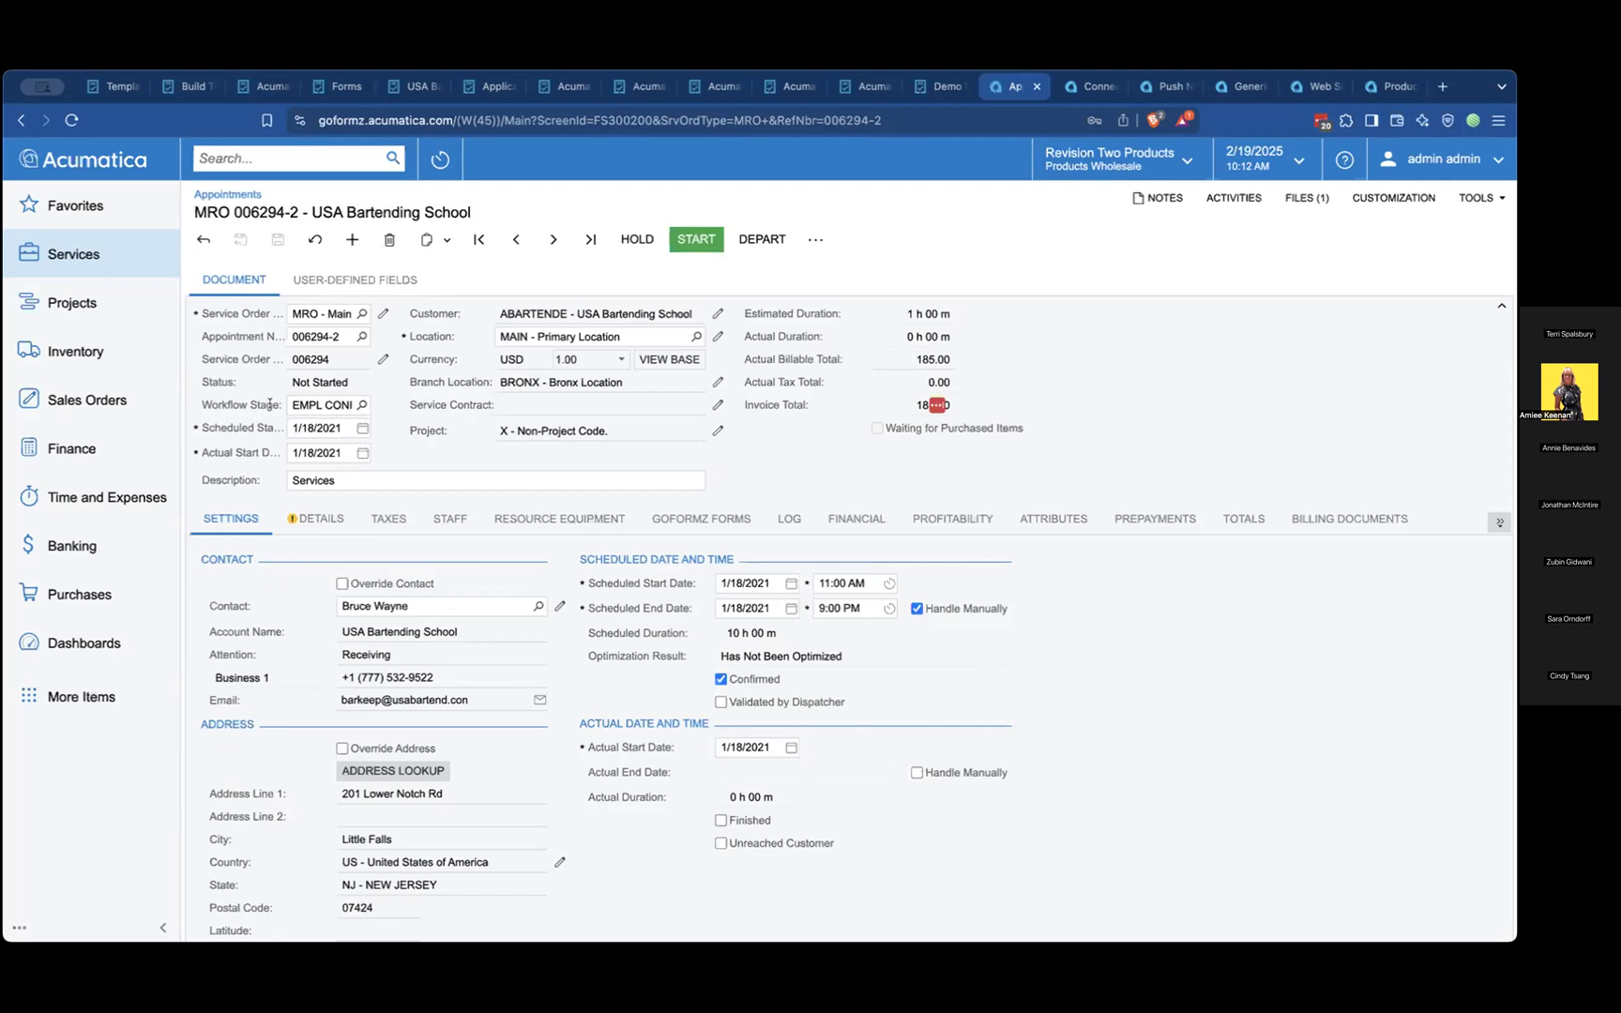
Switch to the GoFormz forms list and open the USA Bartending School inspection report at its Worked Performed checklist
click(334, 87)
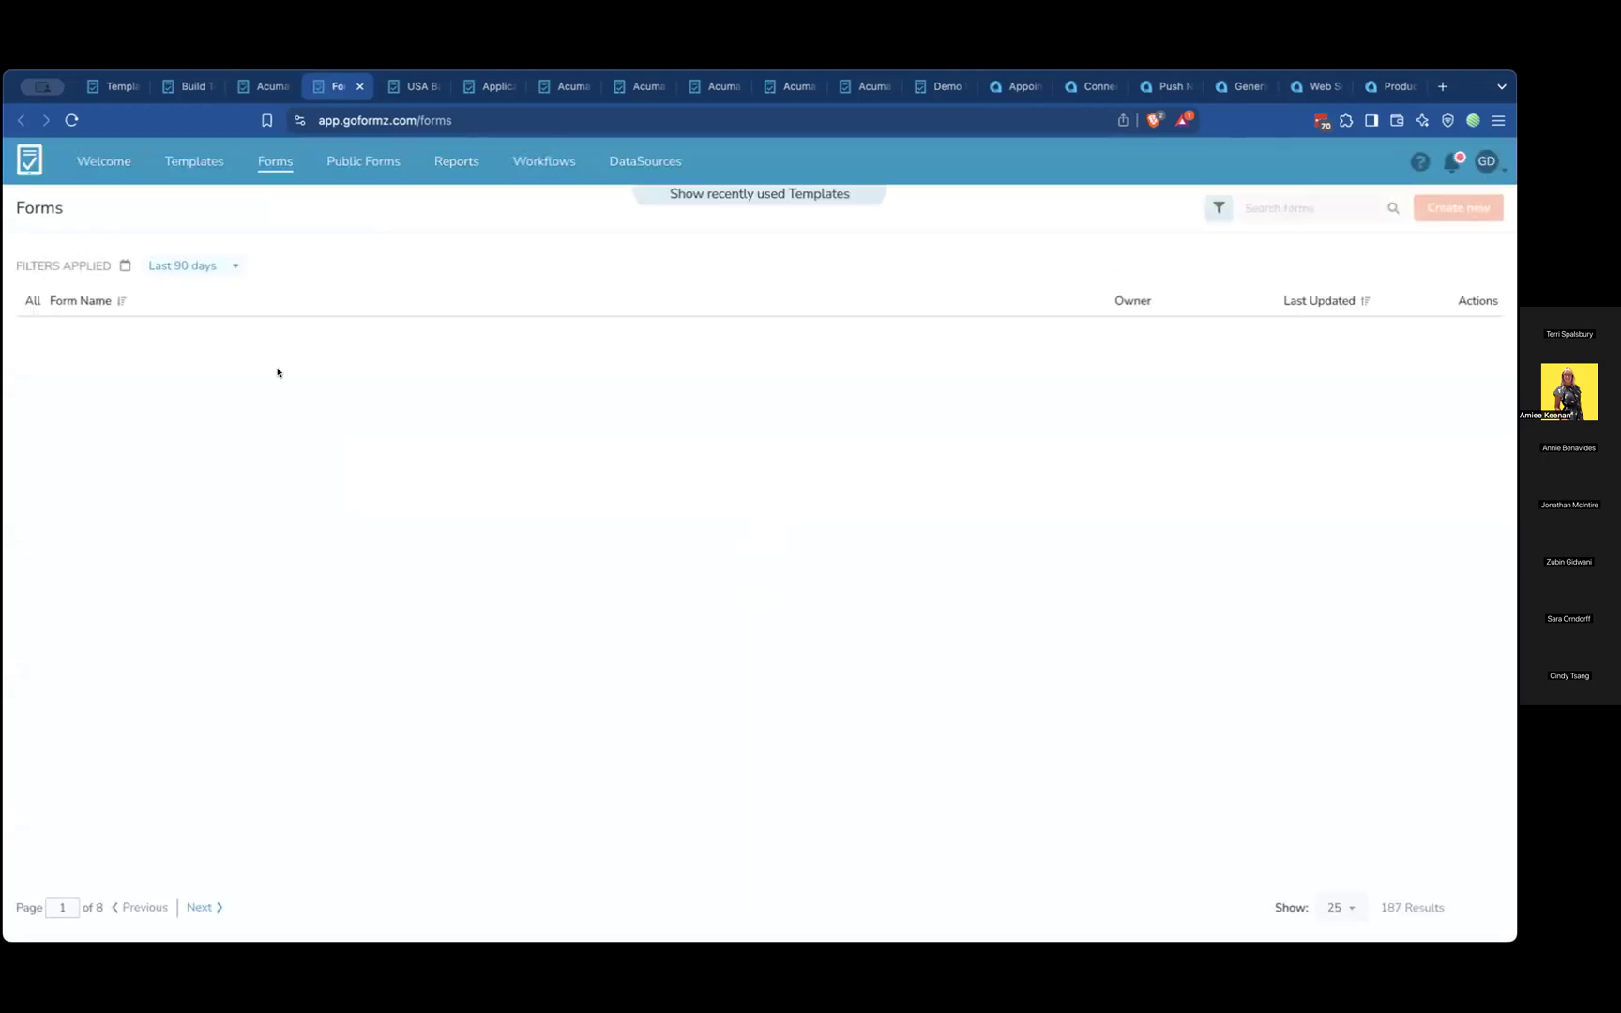
click(278, 330)
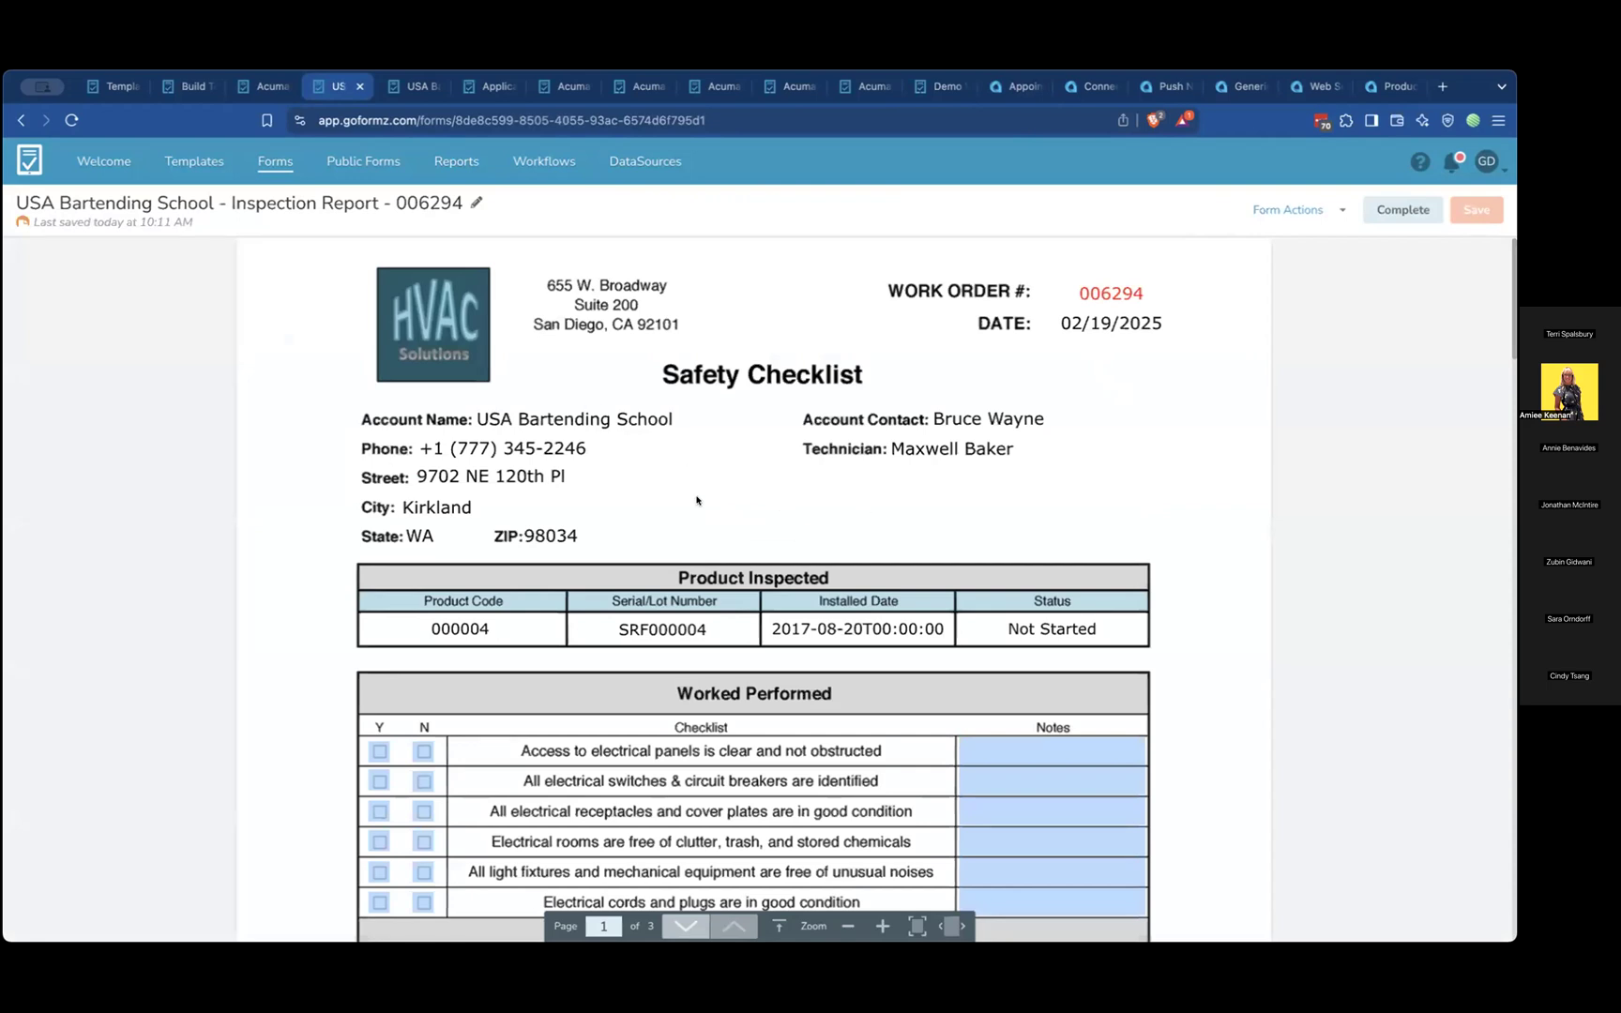
scroll(683, 511, down, 2)
scroll(683, 511, down, 2)
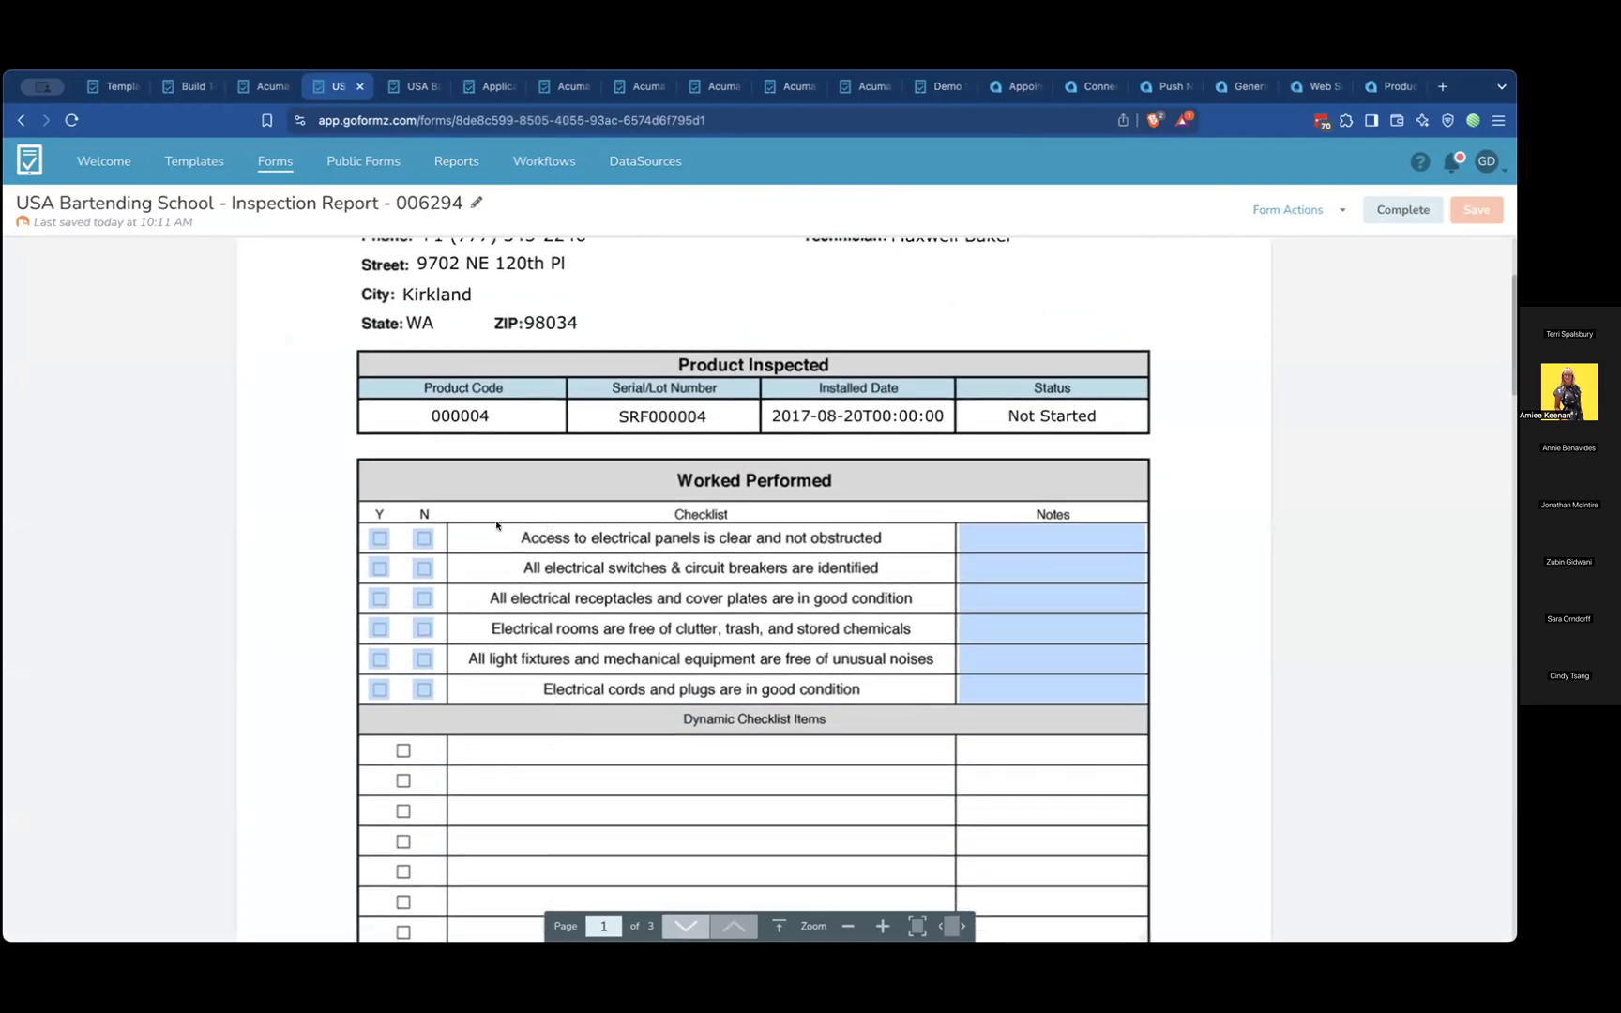
Answer the checklist with Y for electrical panels, switches and electrical rooms, and N for receptacles, light fixtures and cords
click(379, 537)
click(378, 568)
scroll(459, 578, down, 8)
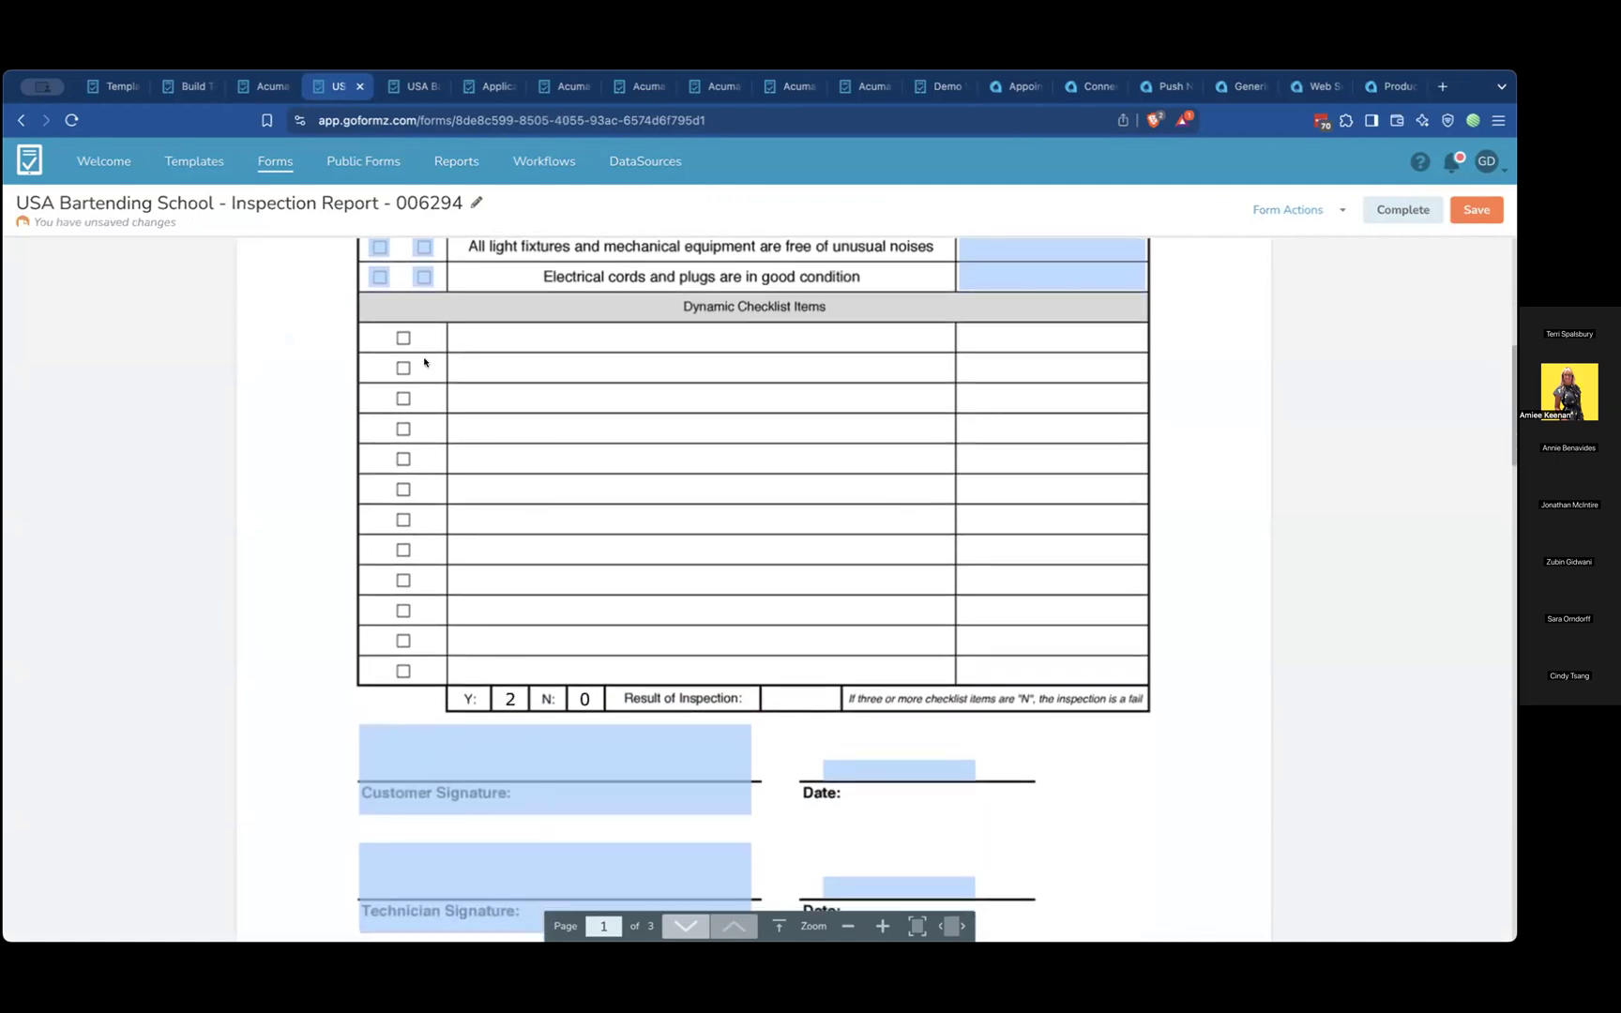
click(423, 247)
click(423, 278)
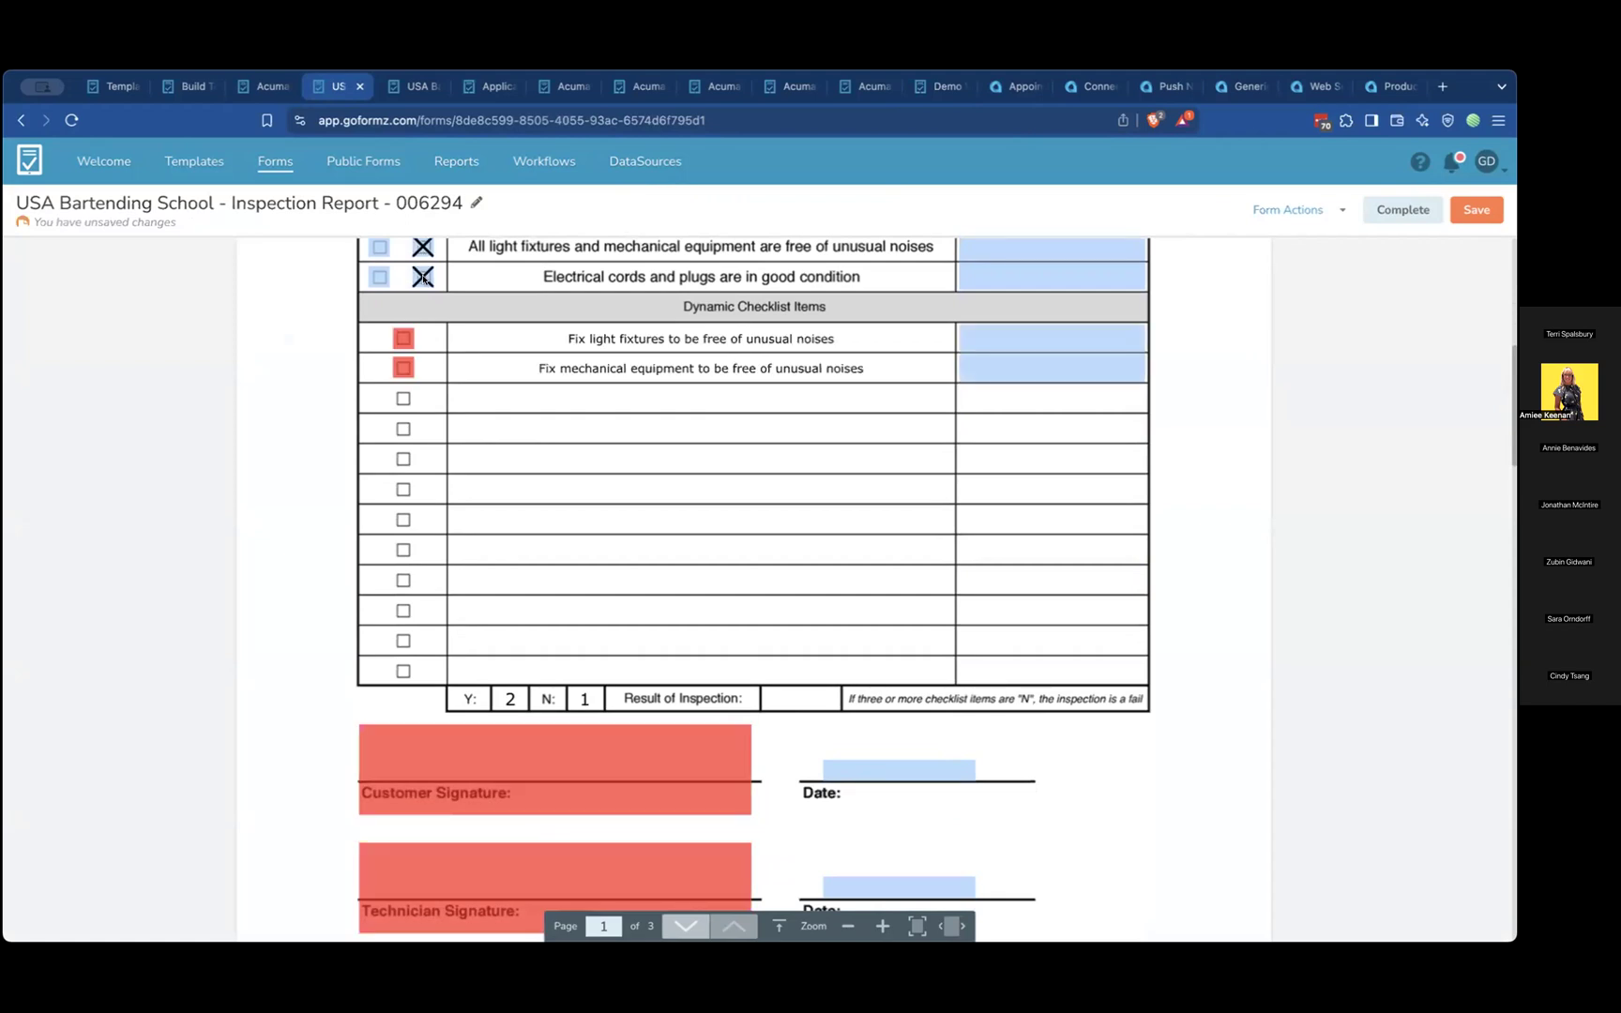
scroll(525, 380, up, 5)
click(383, 481)
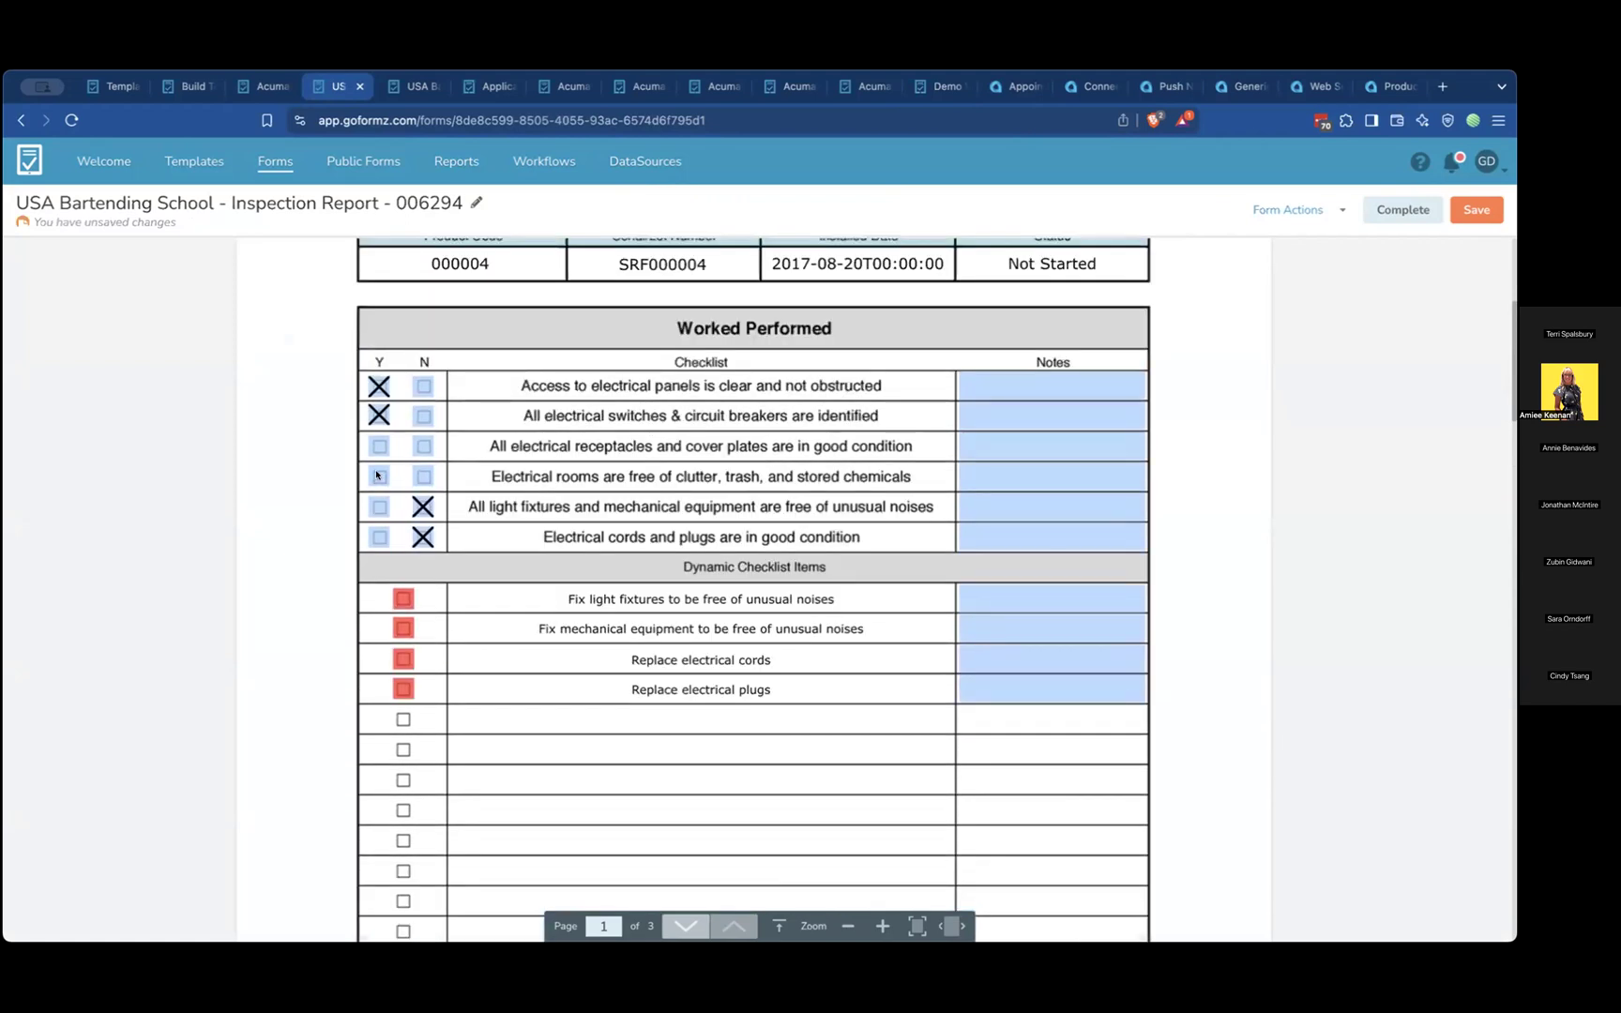
click(379, 445)
click(423, 446)
Draw and apply the customer signature on the inspection report, and set the date beside it to 02/19/2025
scroll(550, 504, down, 5)
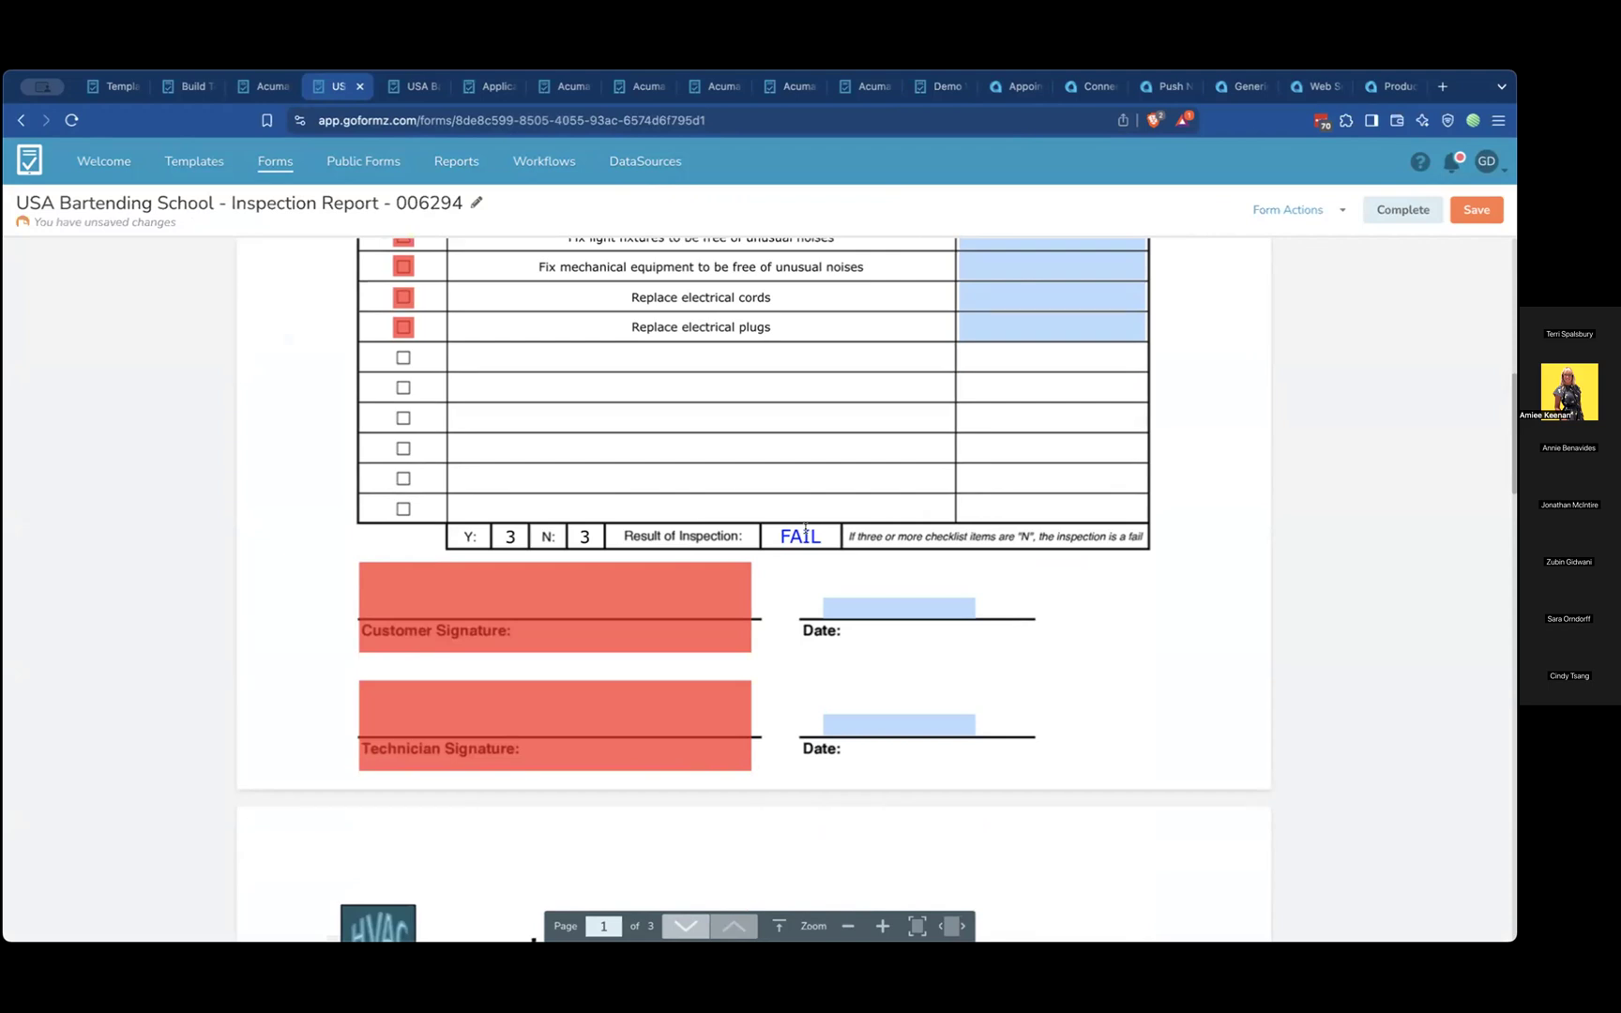
click(566, 623)
drag(528, 509, 856, 519)
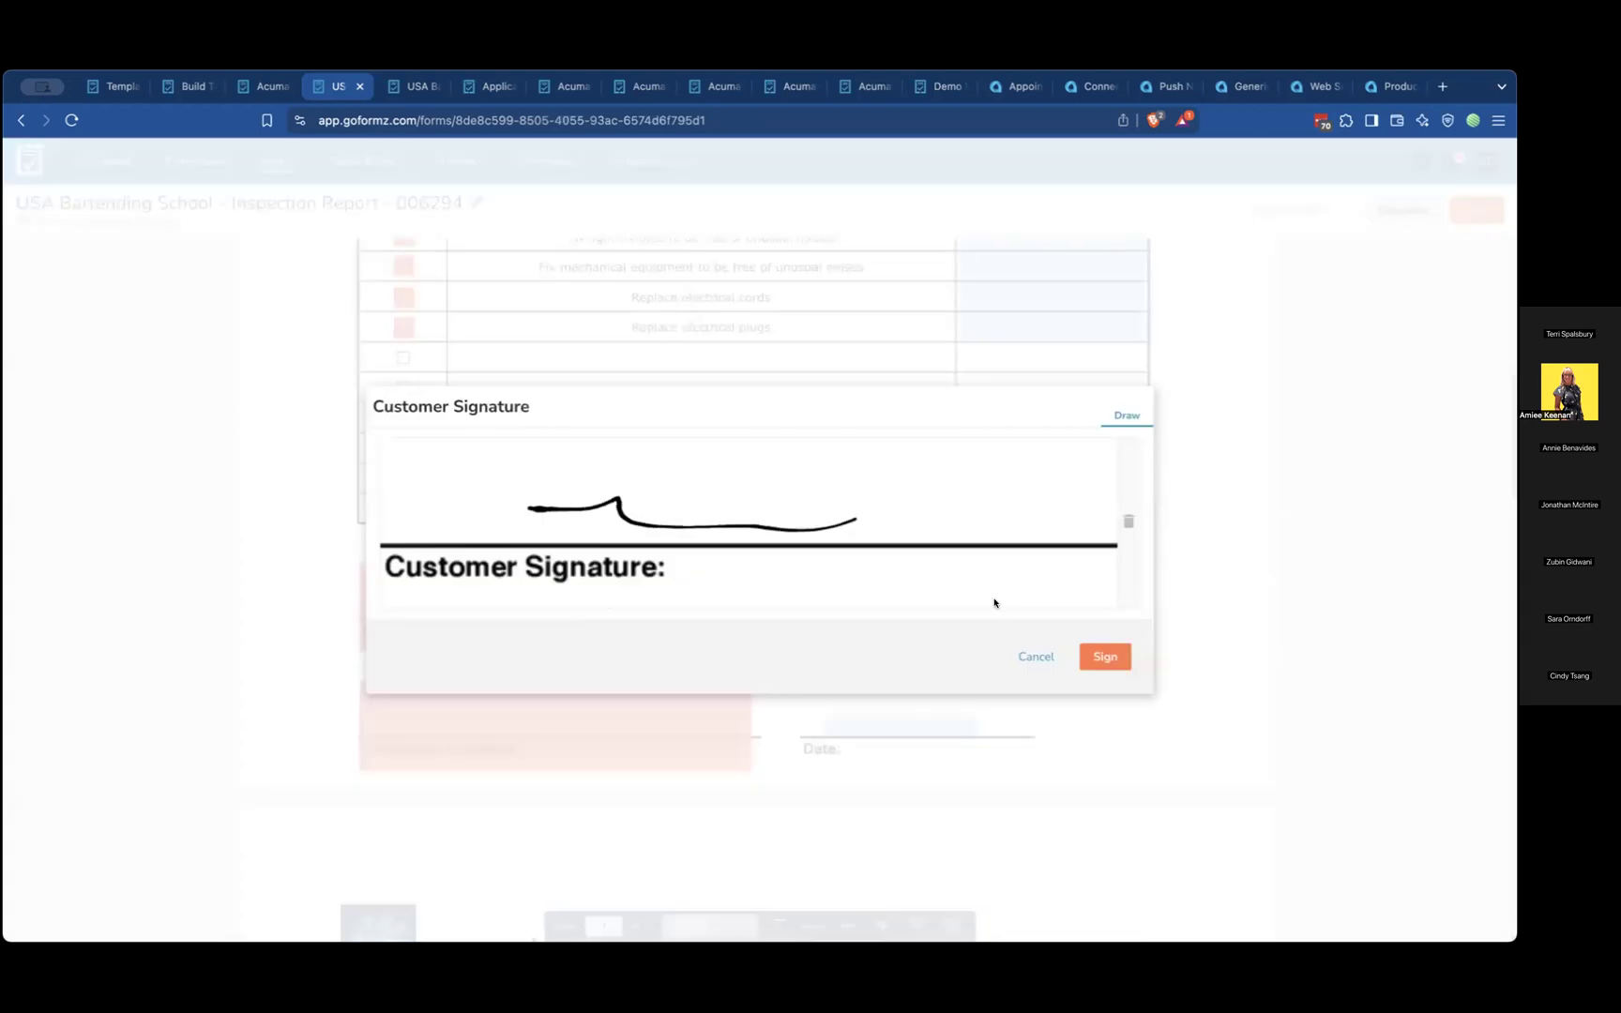
click(1093, 649)
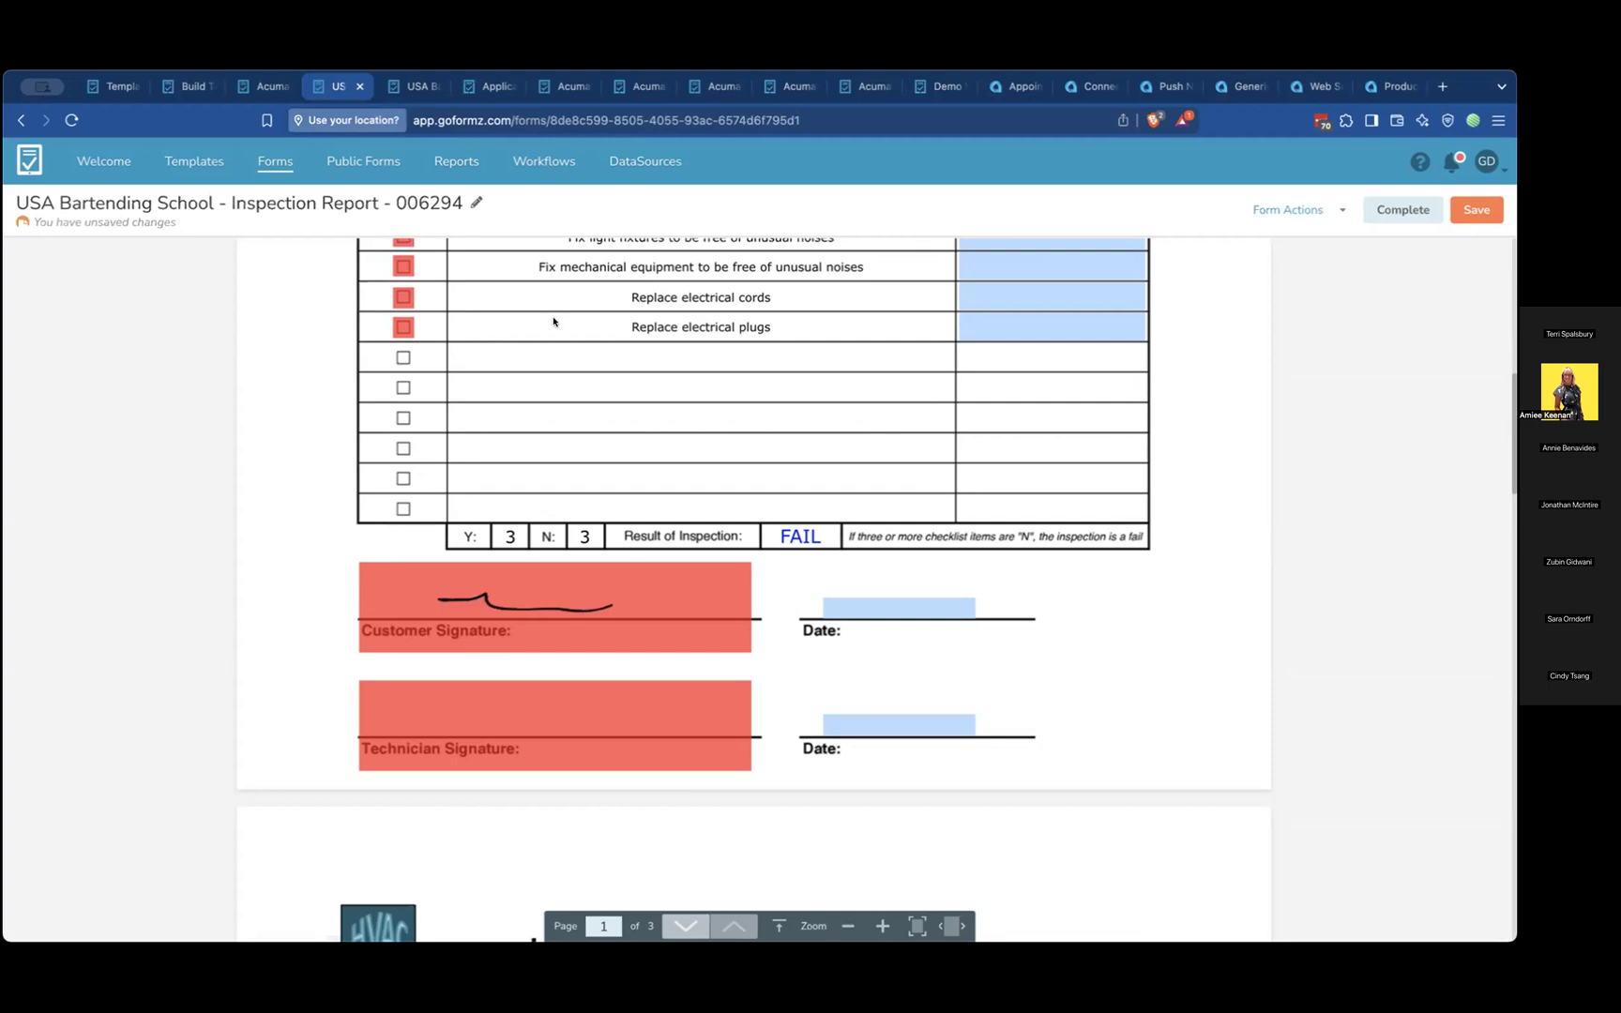
click(844, 608)
click(870, 685)
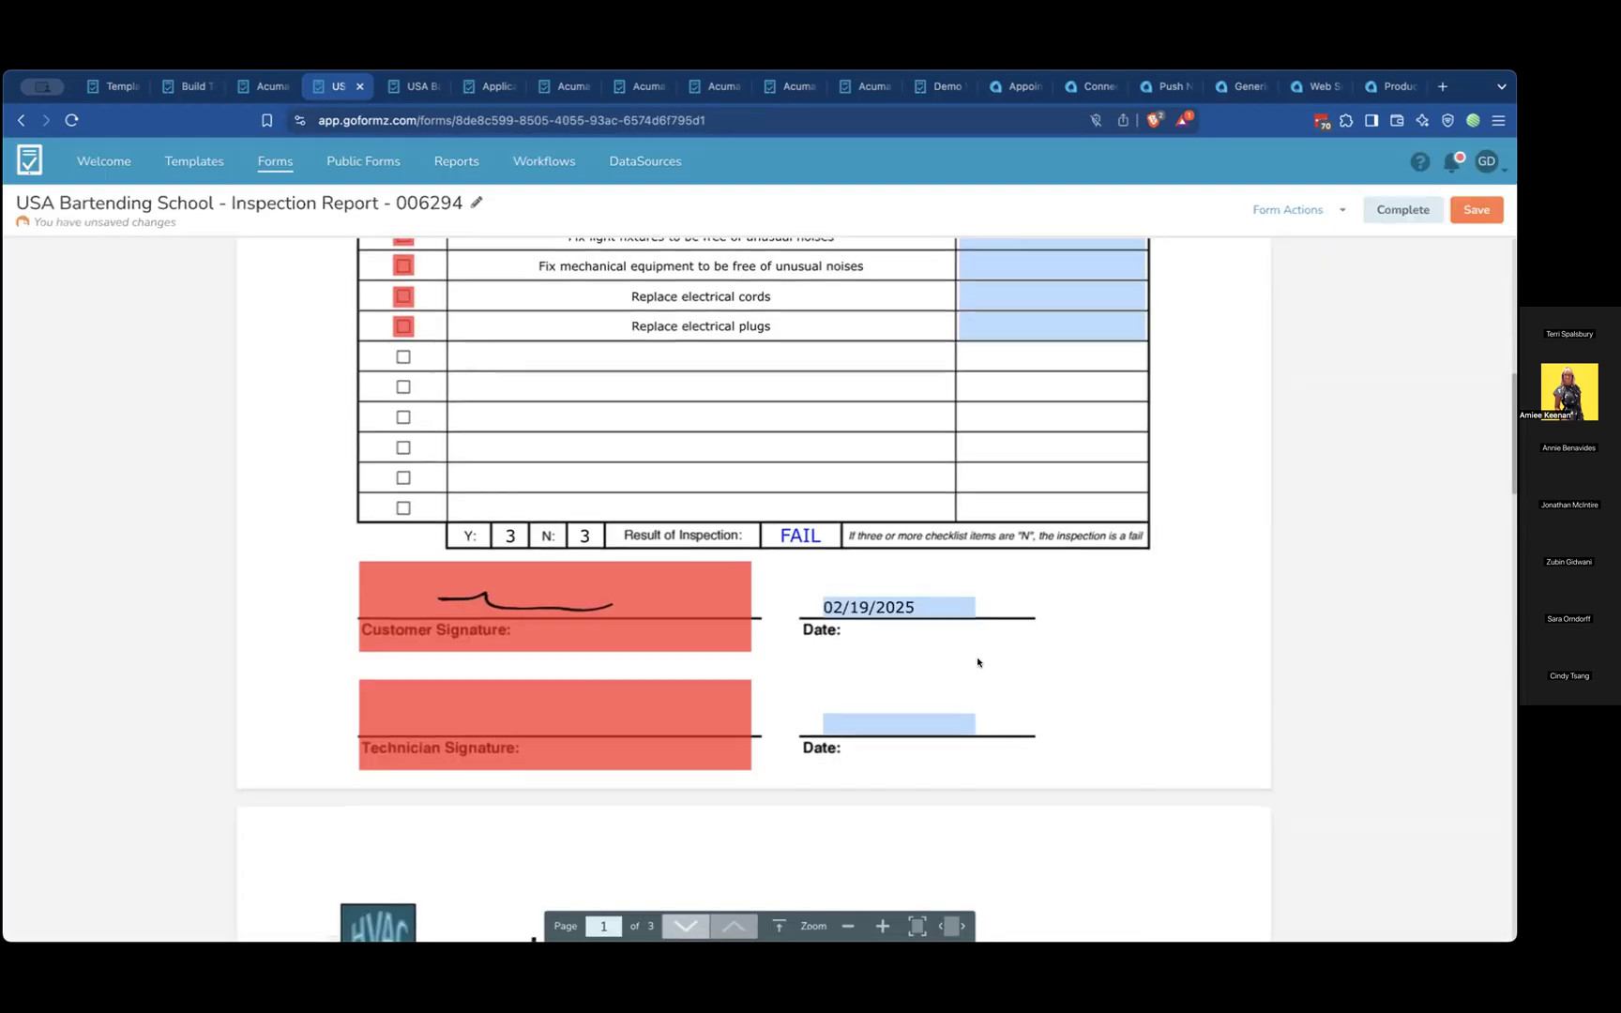
Look over the Location / Products & Parts Images page of the inspection report
scroll(976, 659, down, 7)
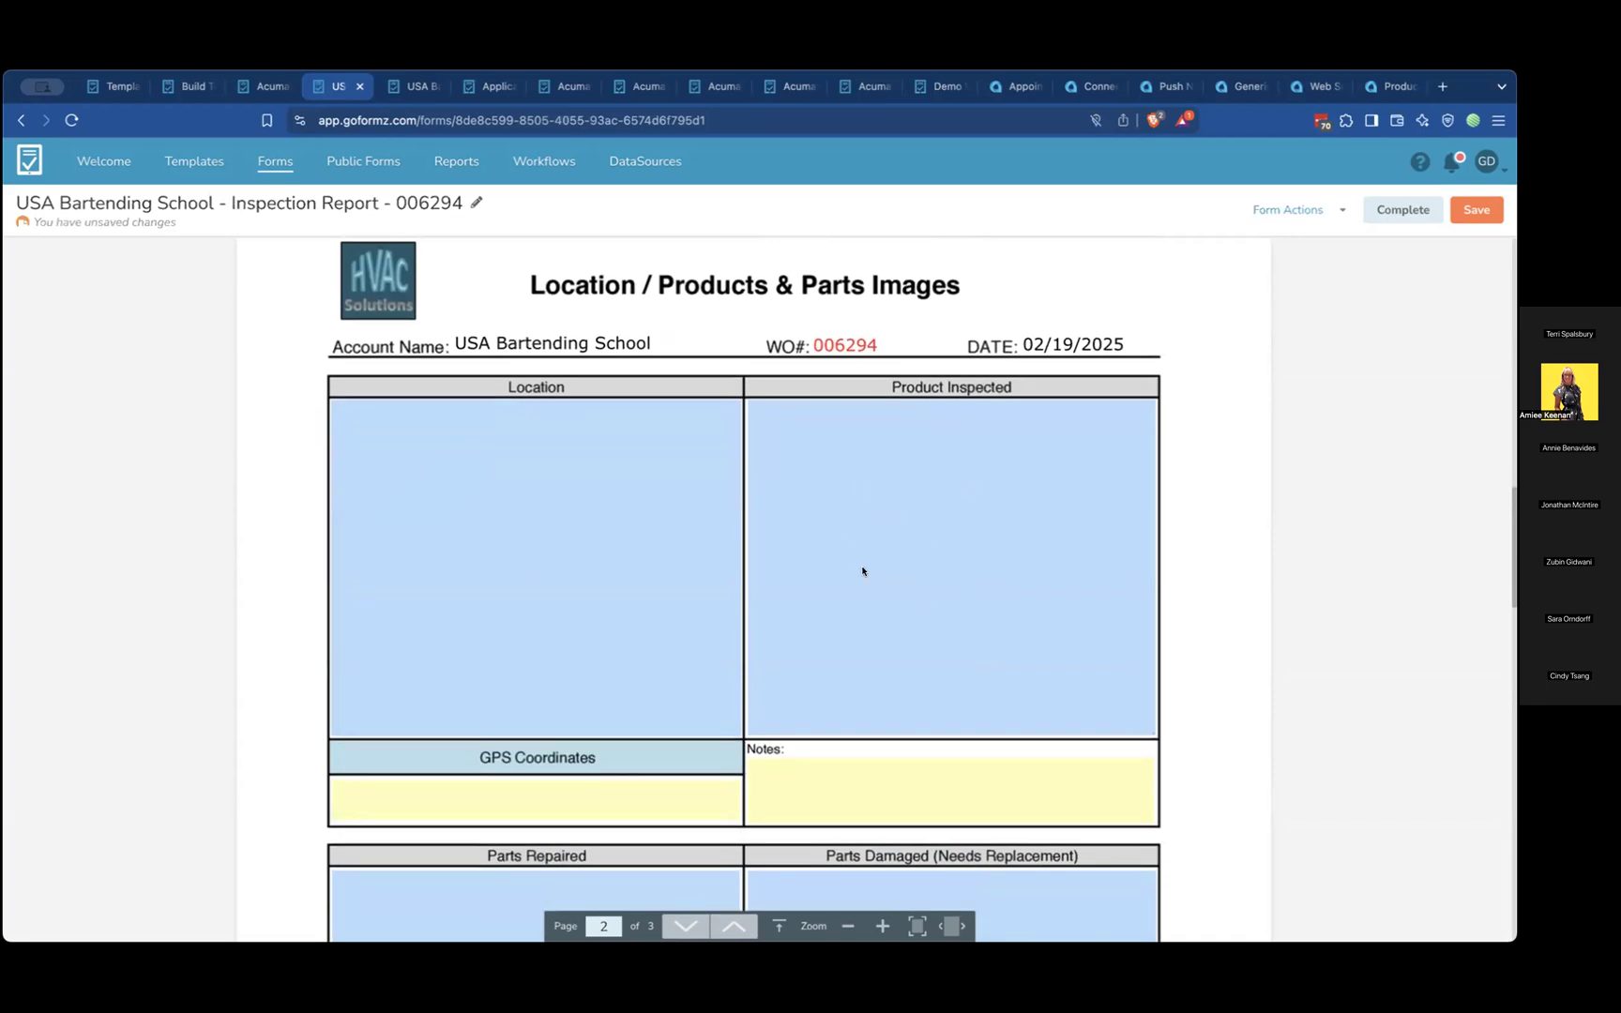
scroll(863, 571, down, 3)
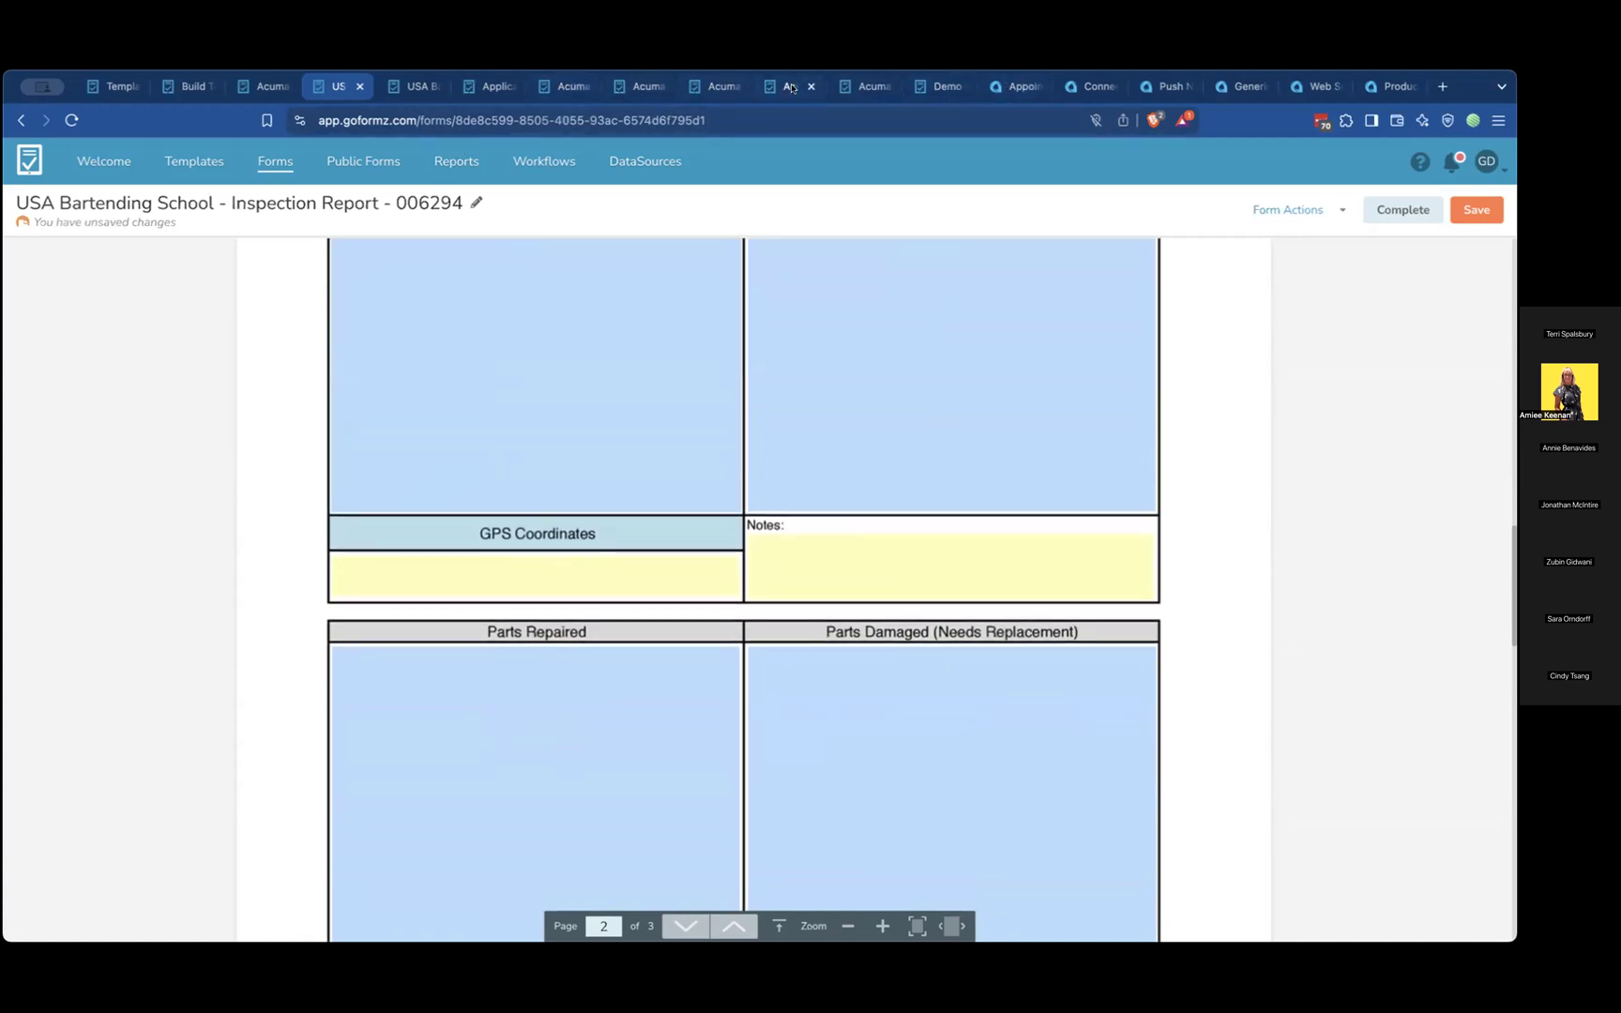
In the Acumatica appointment, review its GoFormz forms, open the linked form dated 1/20/2025 and return to the appointment
click(1006, 83)
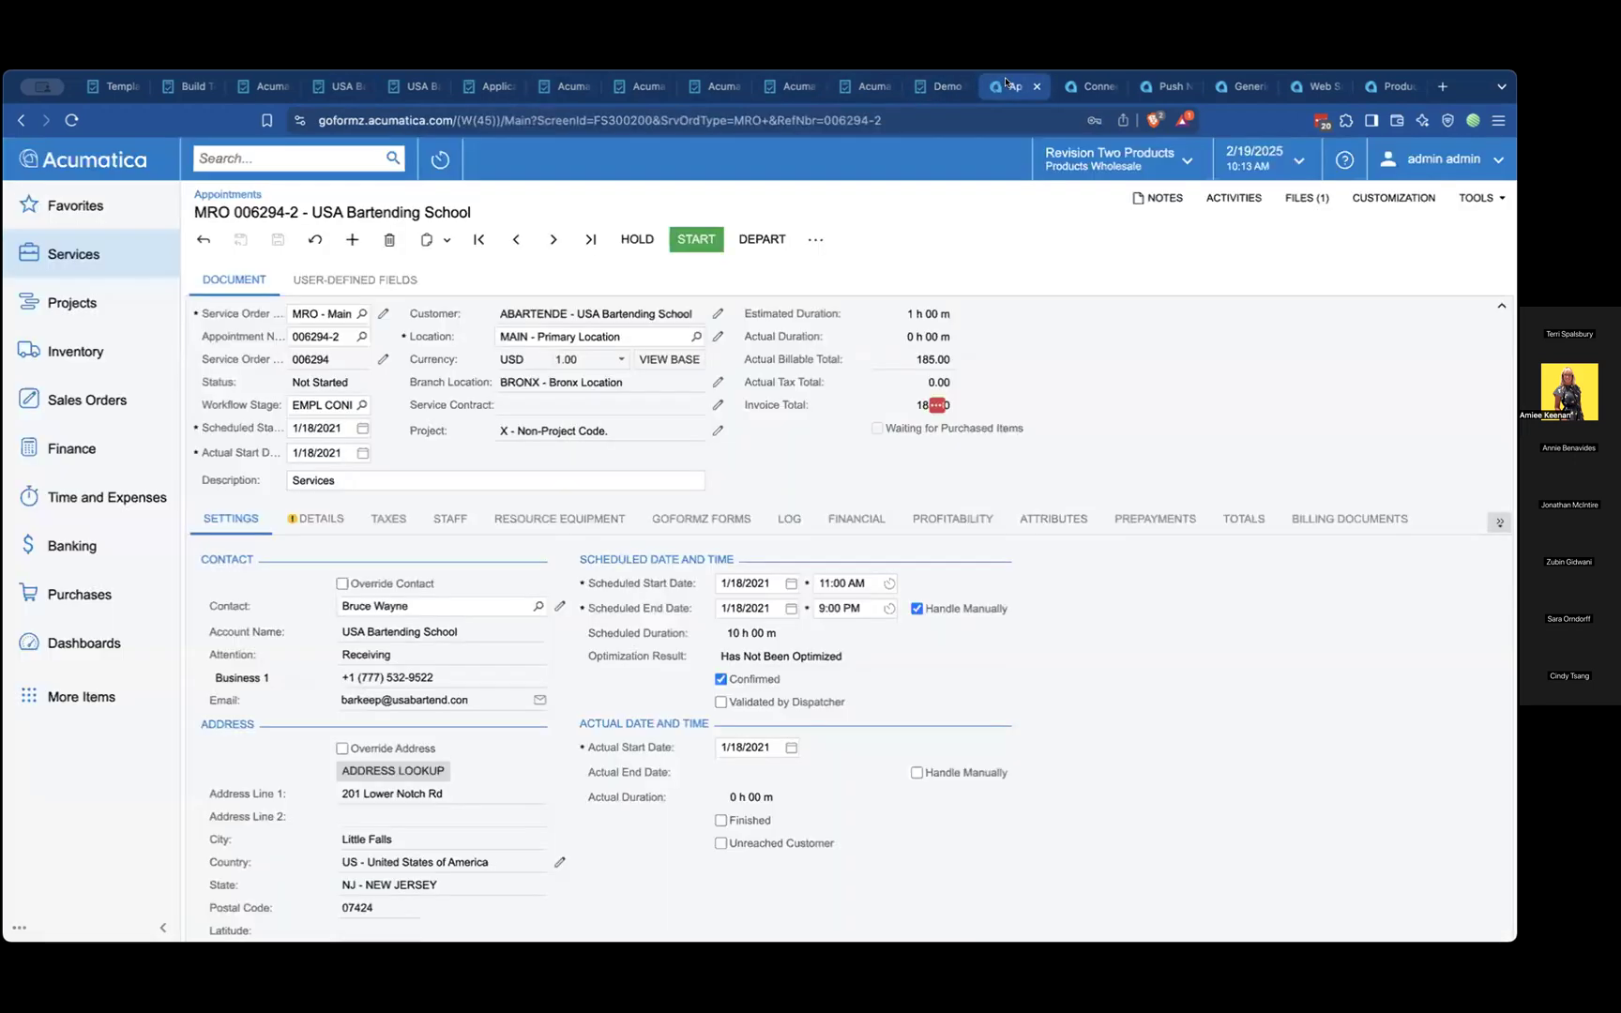
click(701, 519)
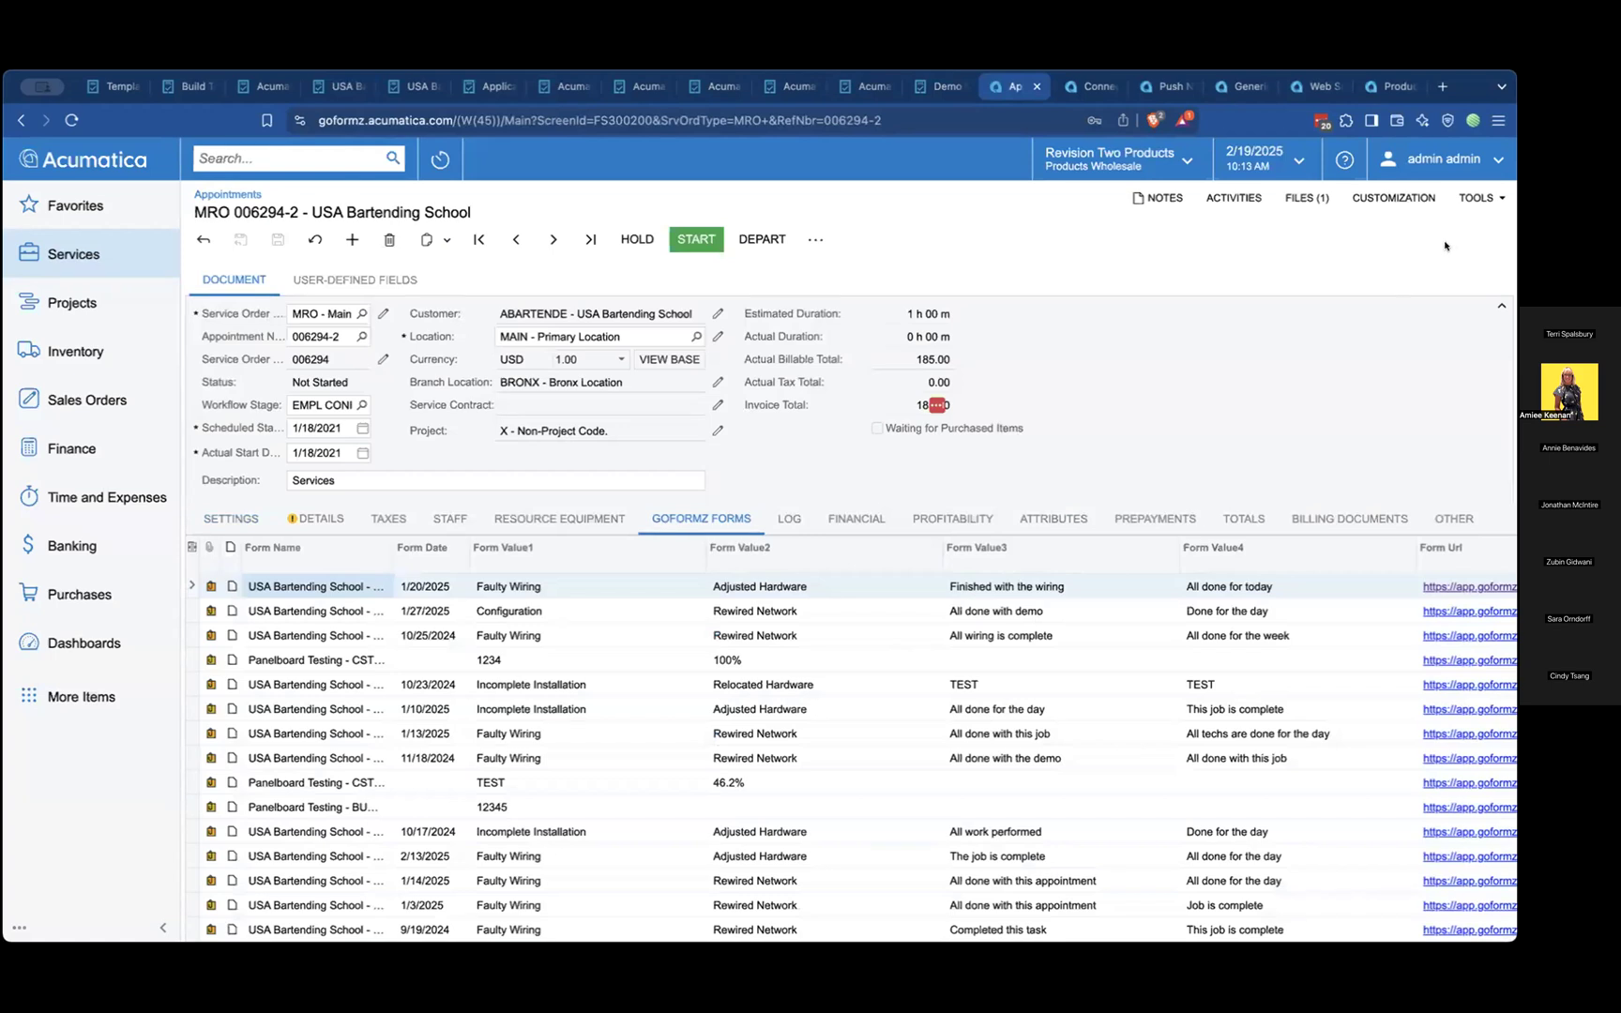
scroll(1106, 623, down, 1)
scroll(1107, 624, up, 1)
click(1450, 585)
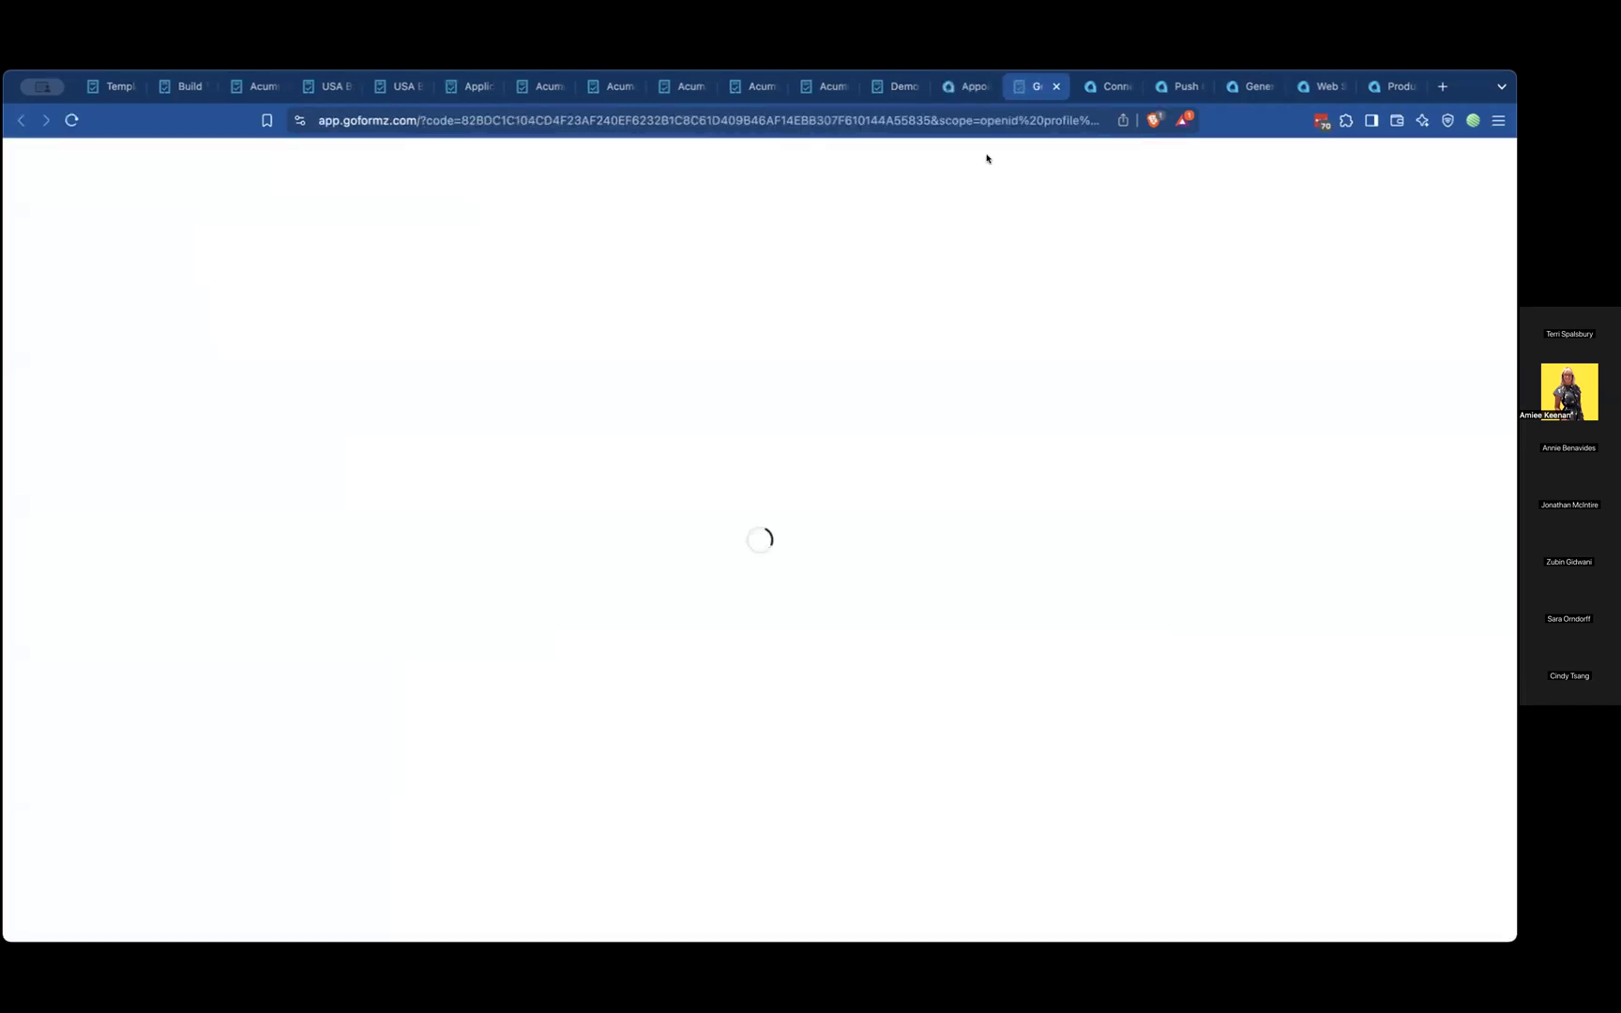
click(965, 91)
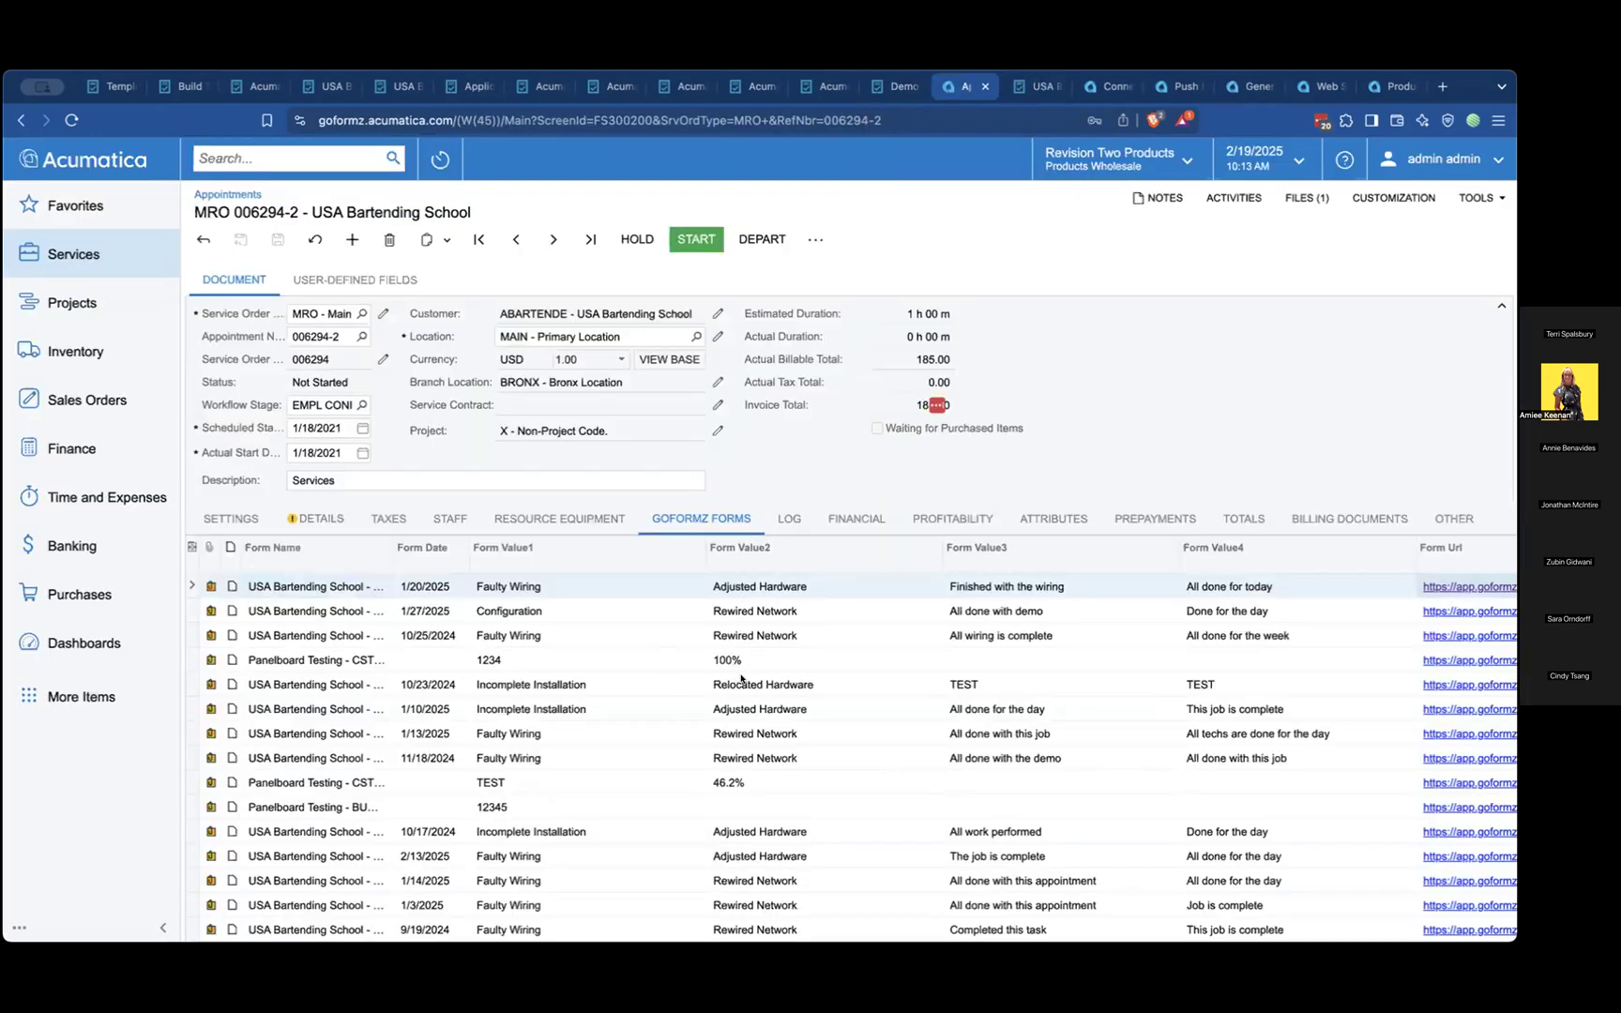
View the completed USA Bartending School inspection report in GoFormz and return to the appointment in Acumatica
click(1036, 86)
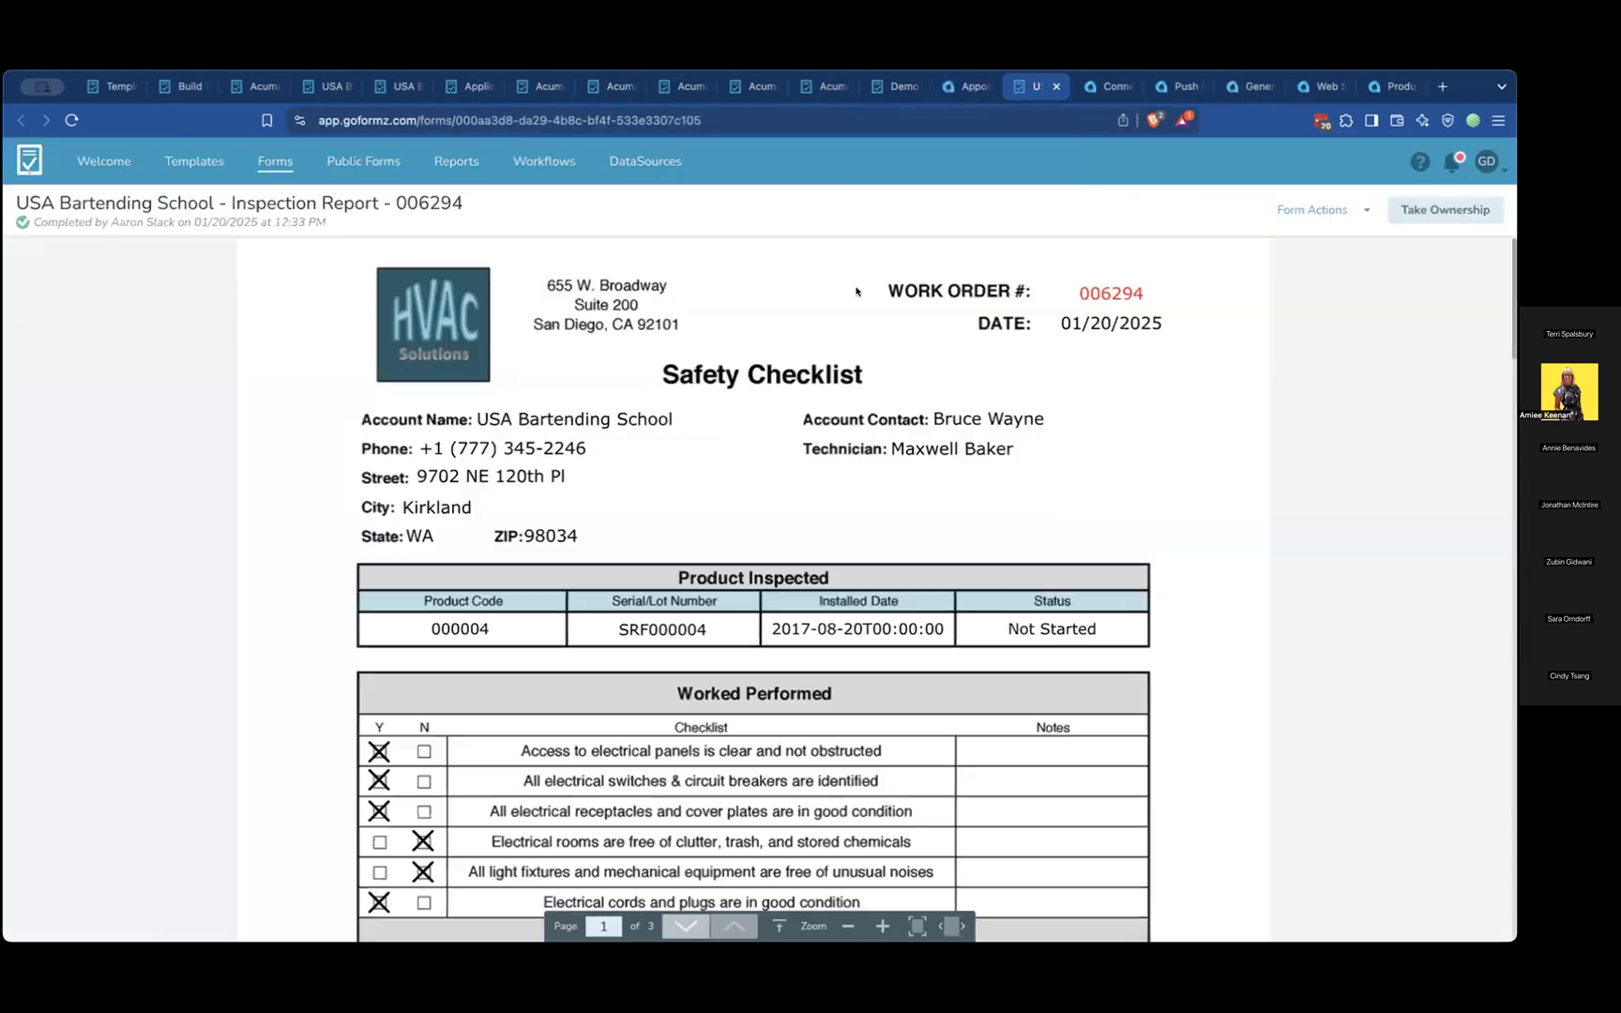
click(964, 86)
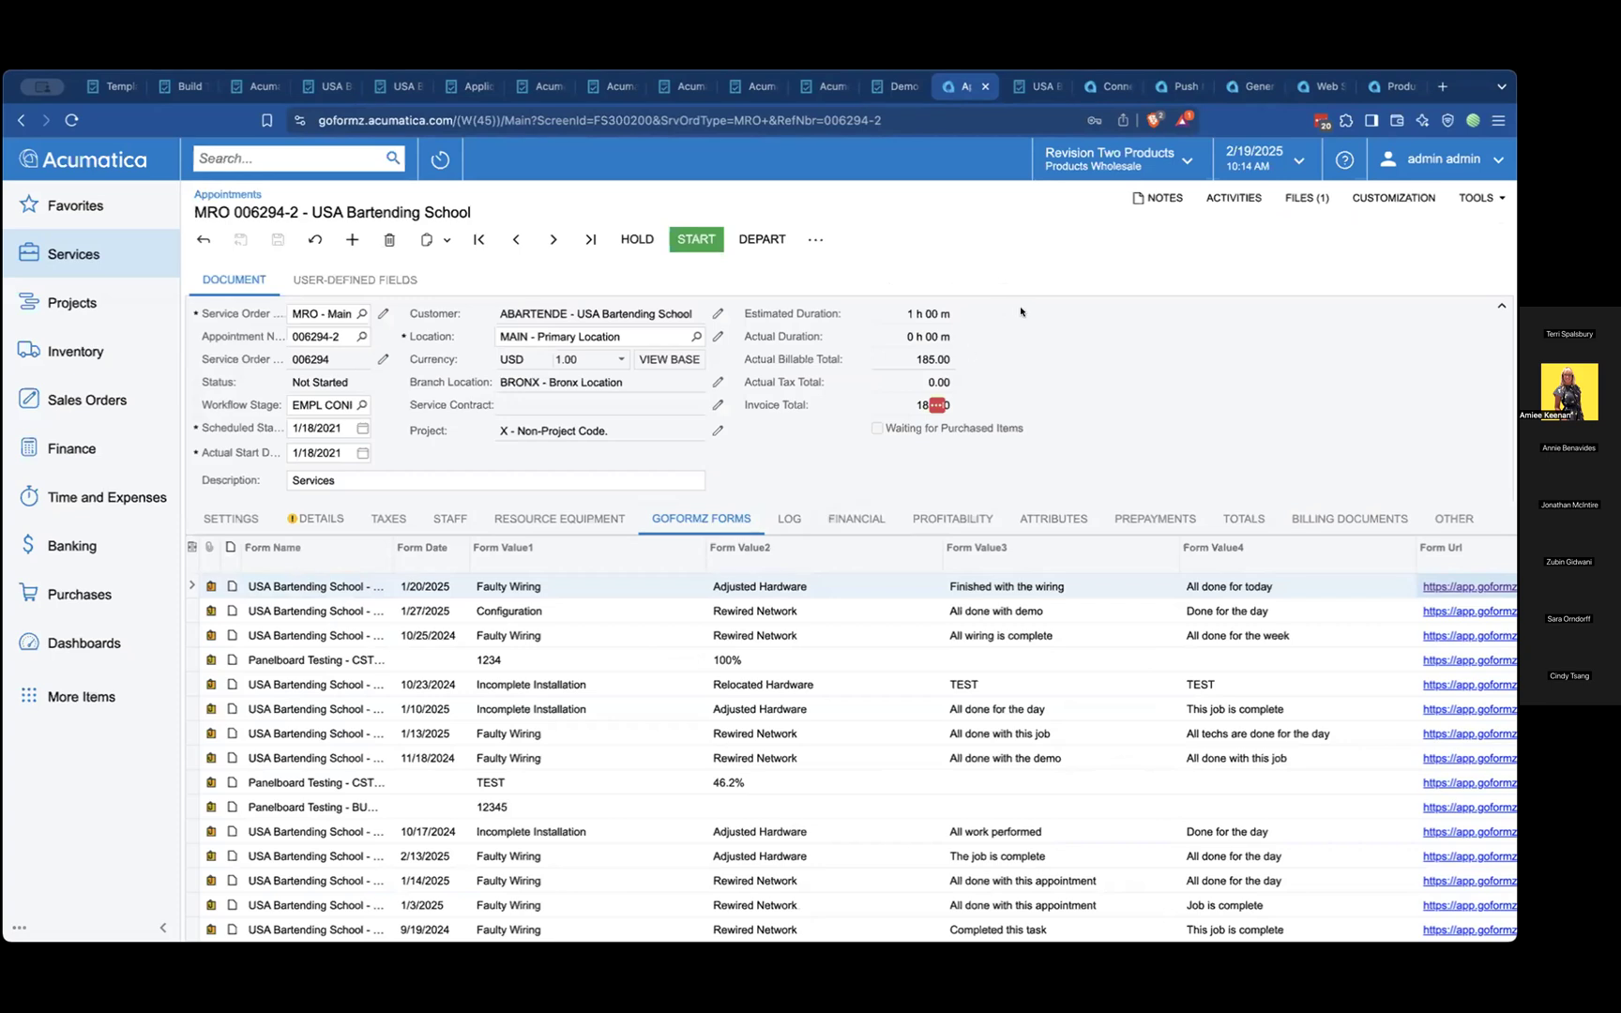
Switch to GoFormz, look over the App Connections and the Acumatica connections, and open the Field Service 2024 R1 webhook workflow
click(464, 89)
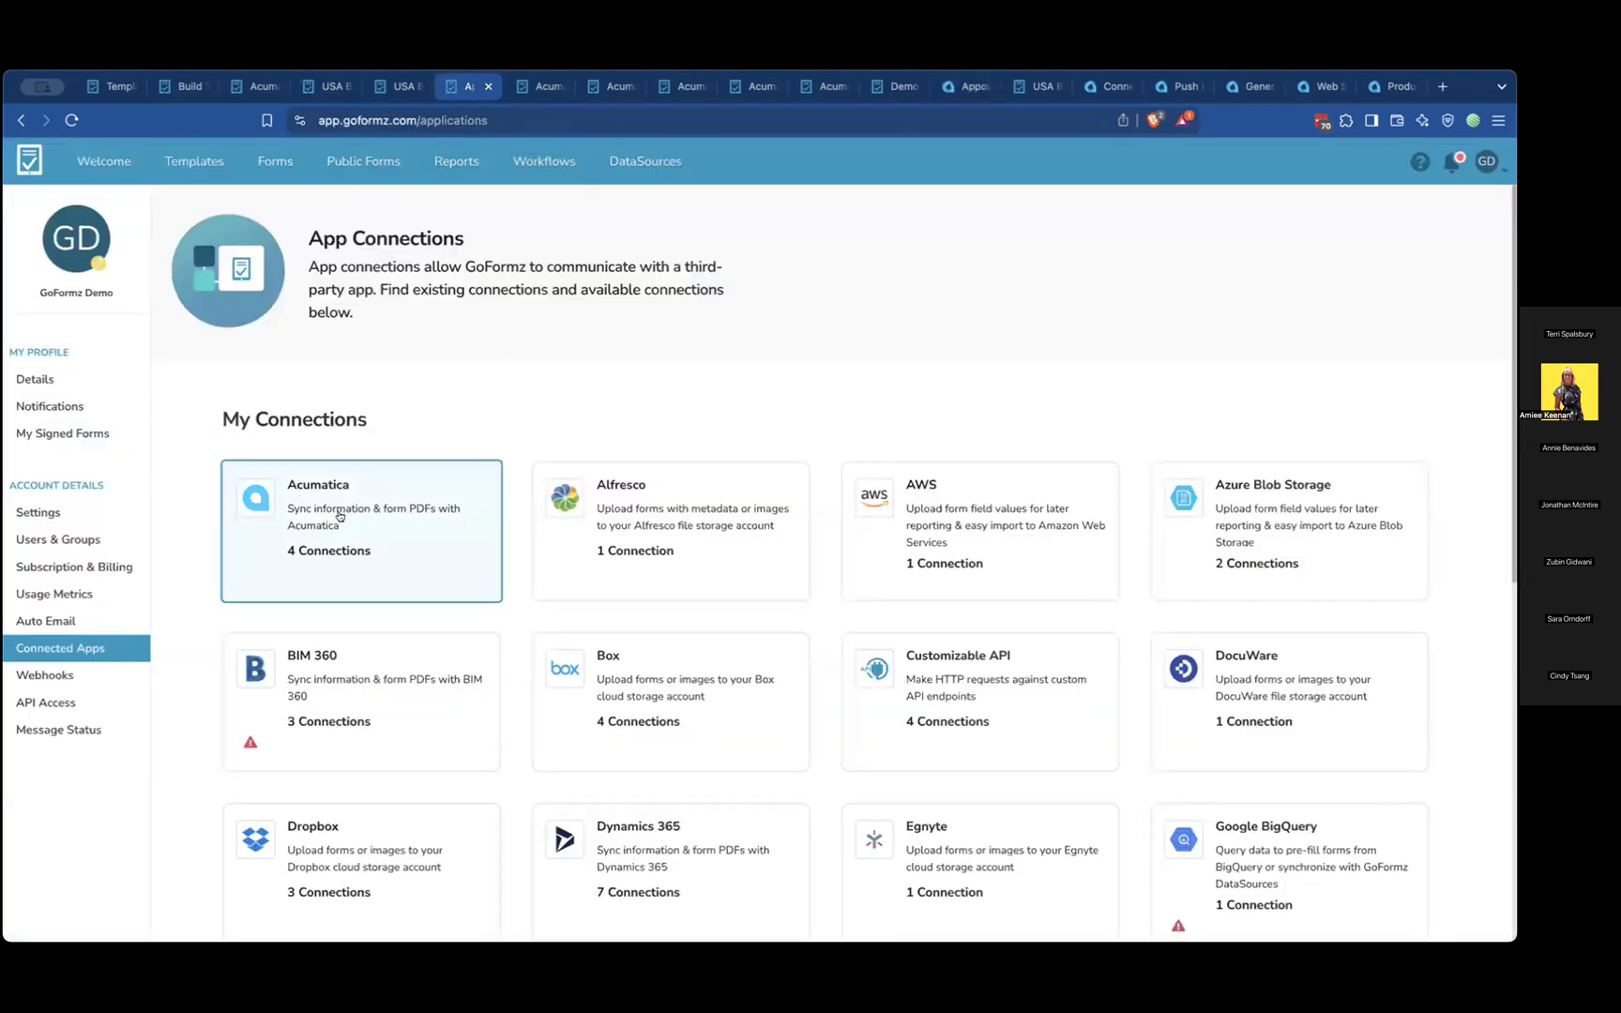
click(537, 87)
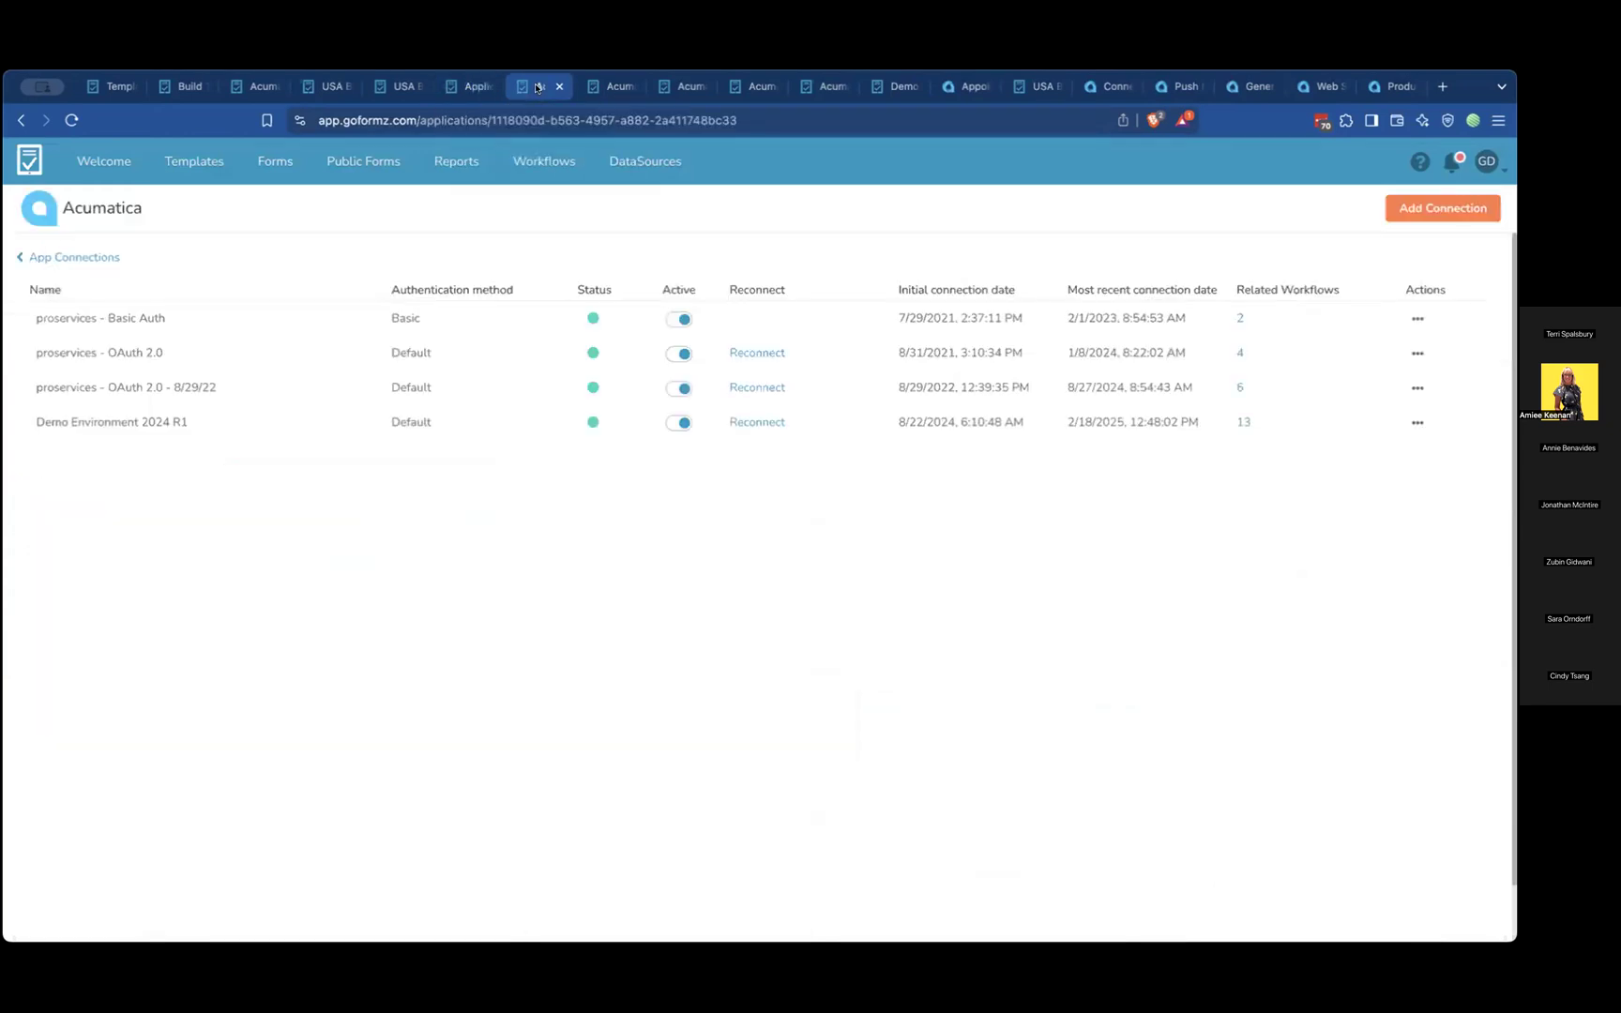
click(602, 87)
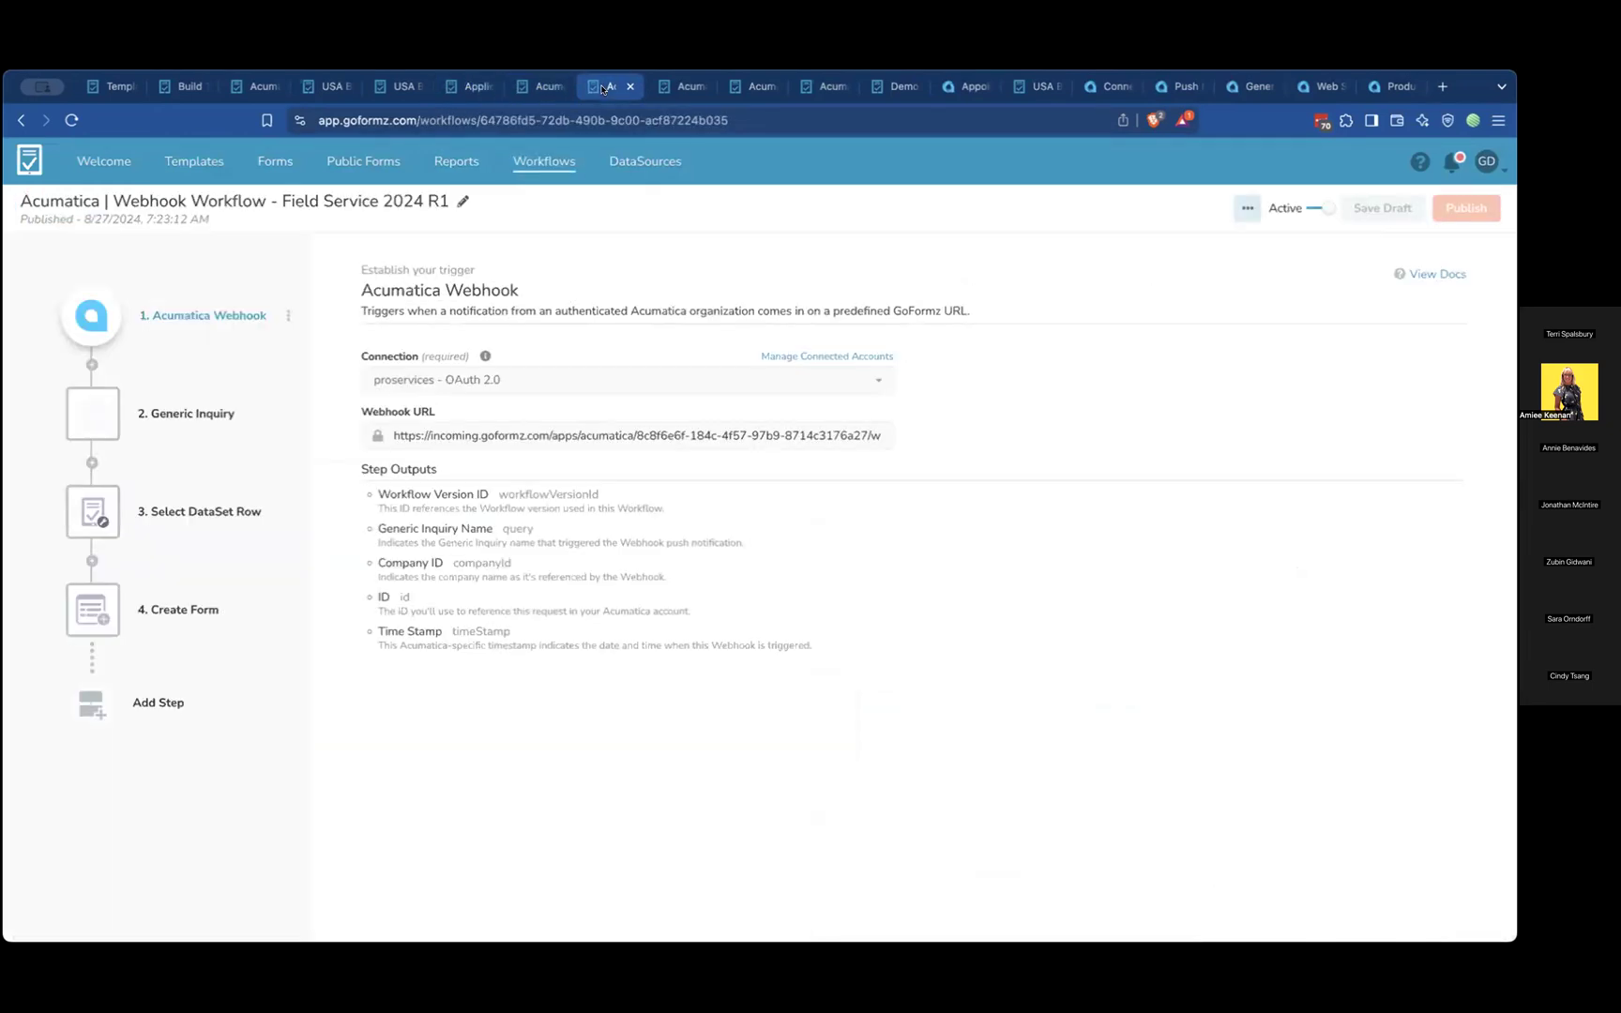
Add an Acumatica Upsert Object step at the end of the webhook workflow
click(85, 700)
click(714, 498)
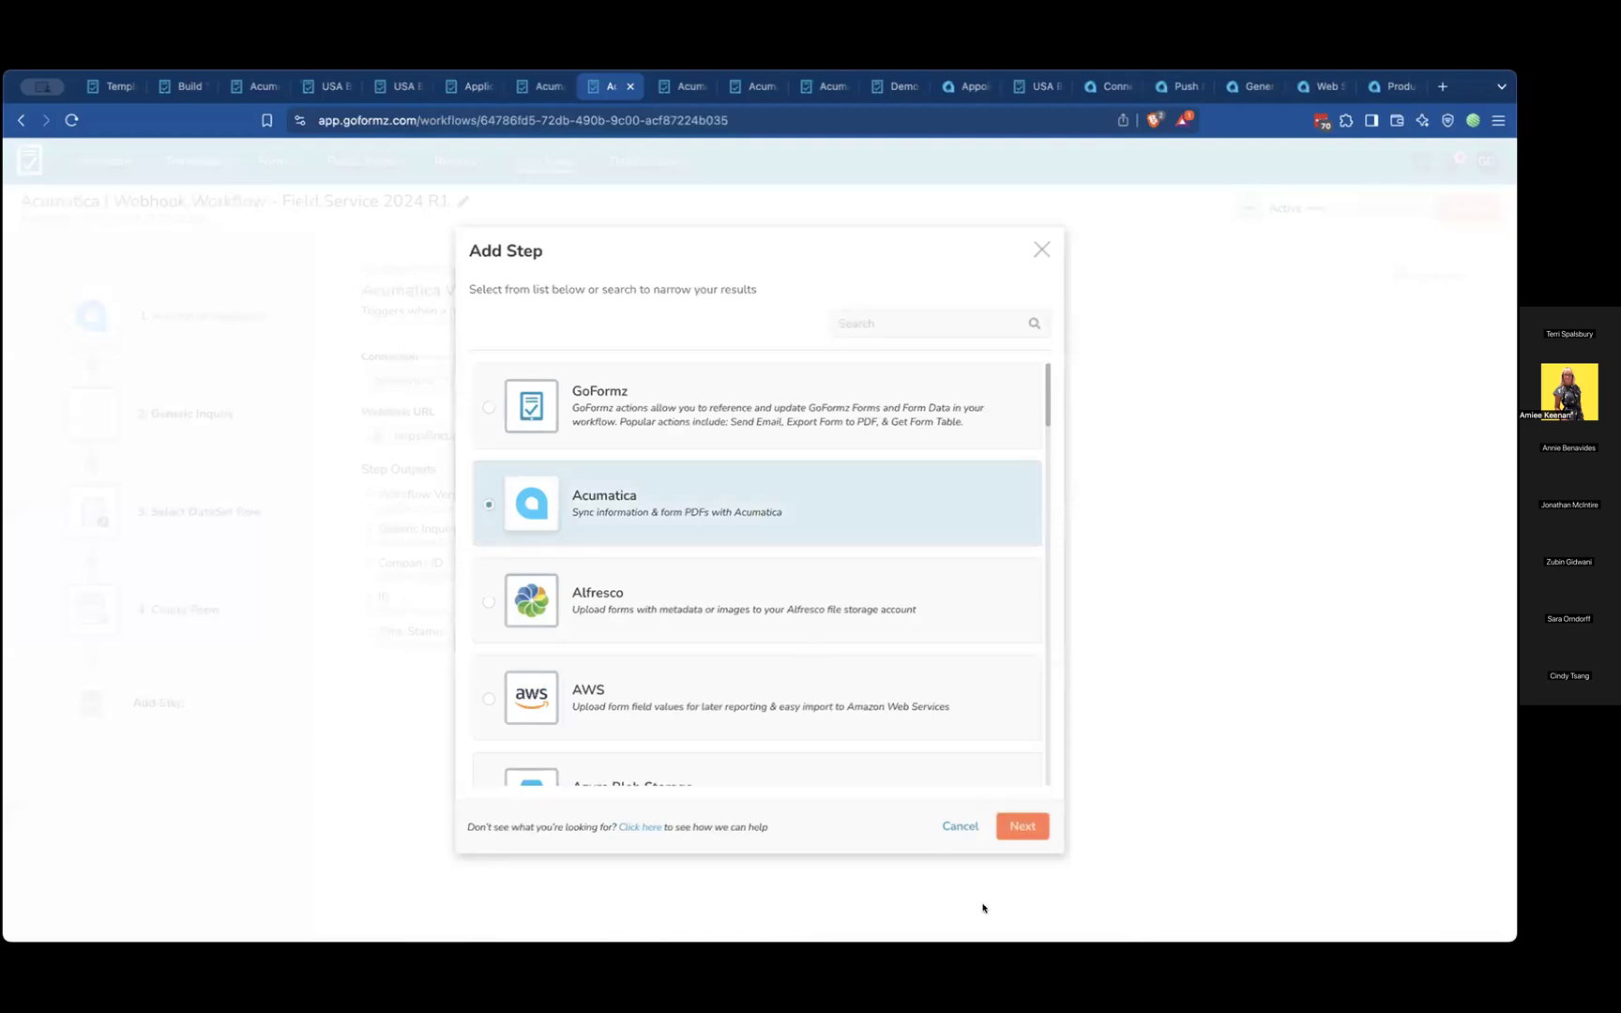
click(1022, 825)
scroll(786, 640, down, 10)
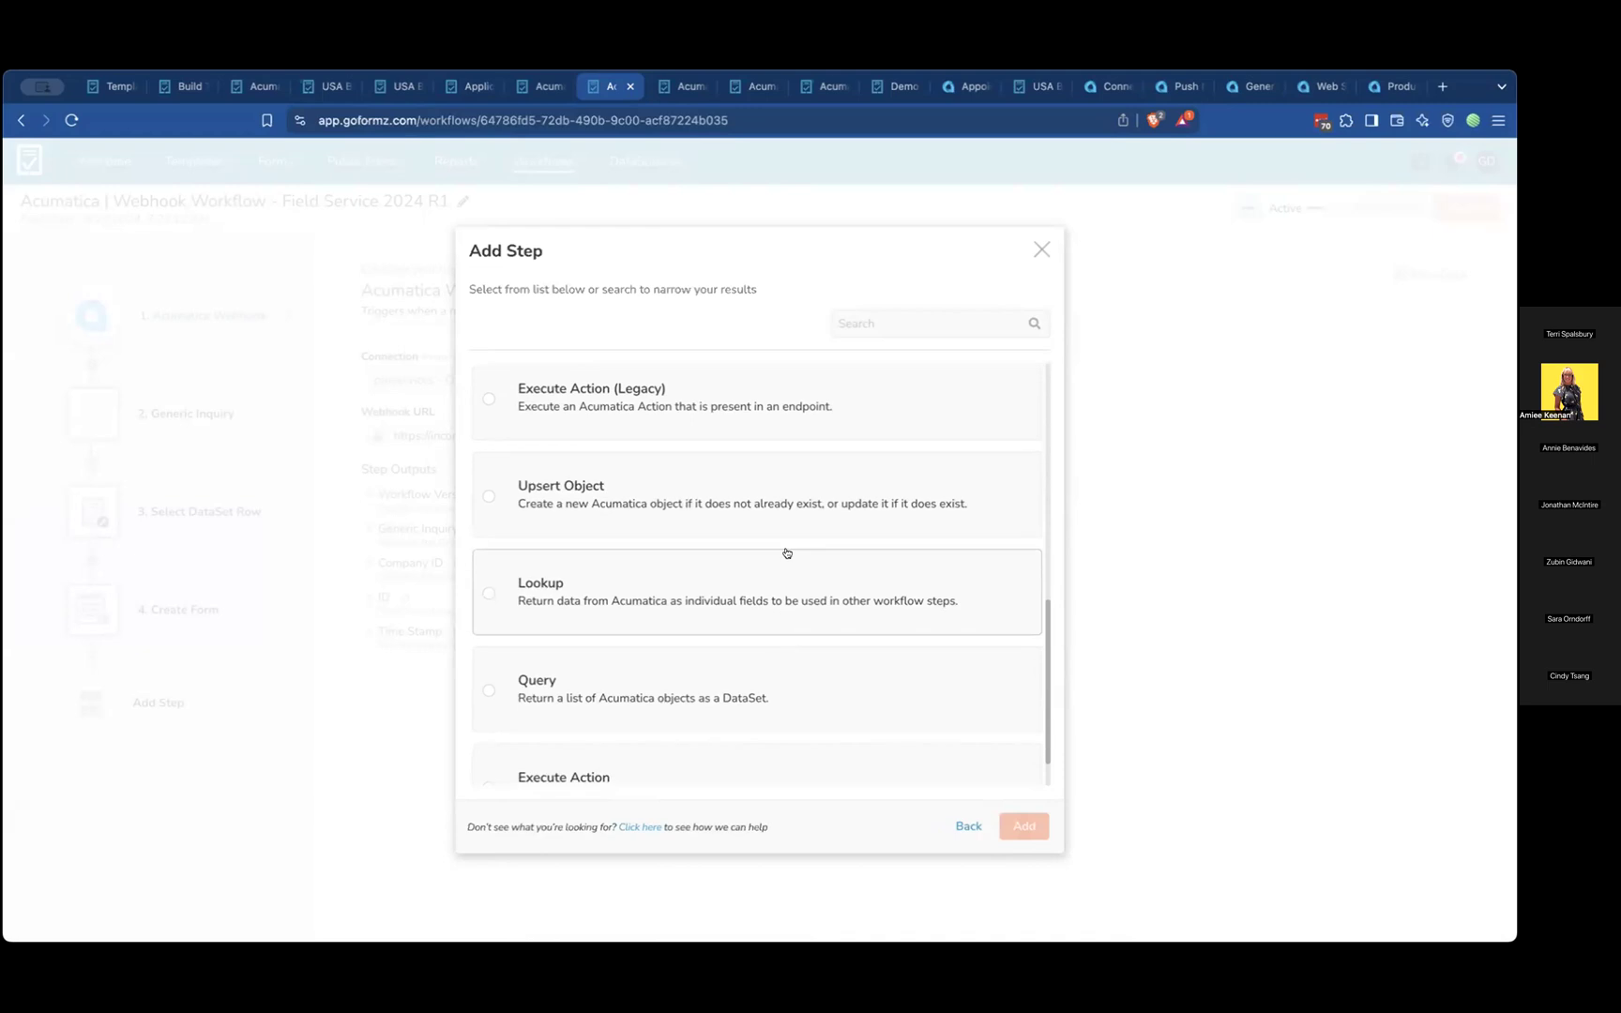
click(791, 488)
click(1016, 826)
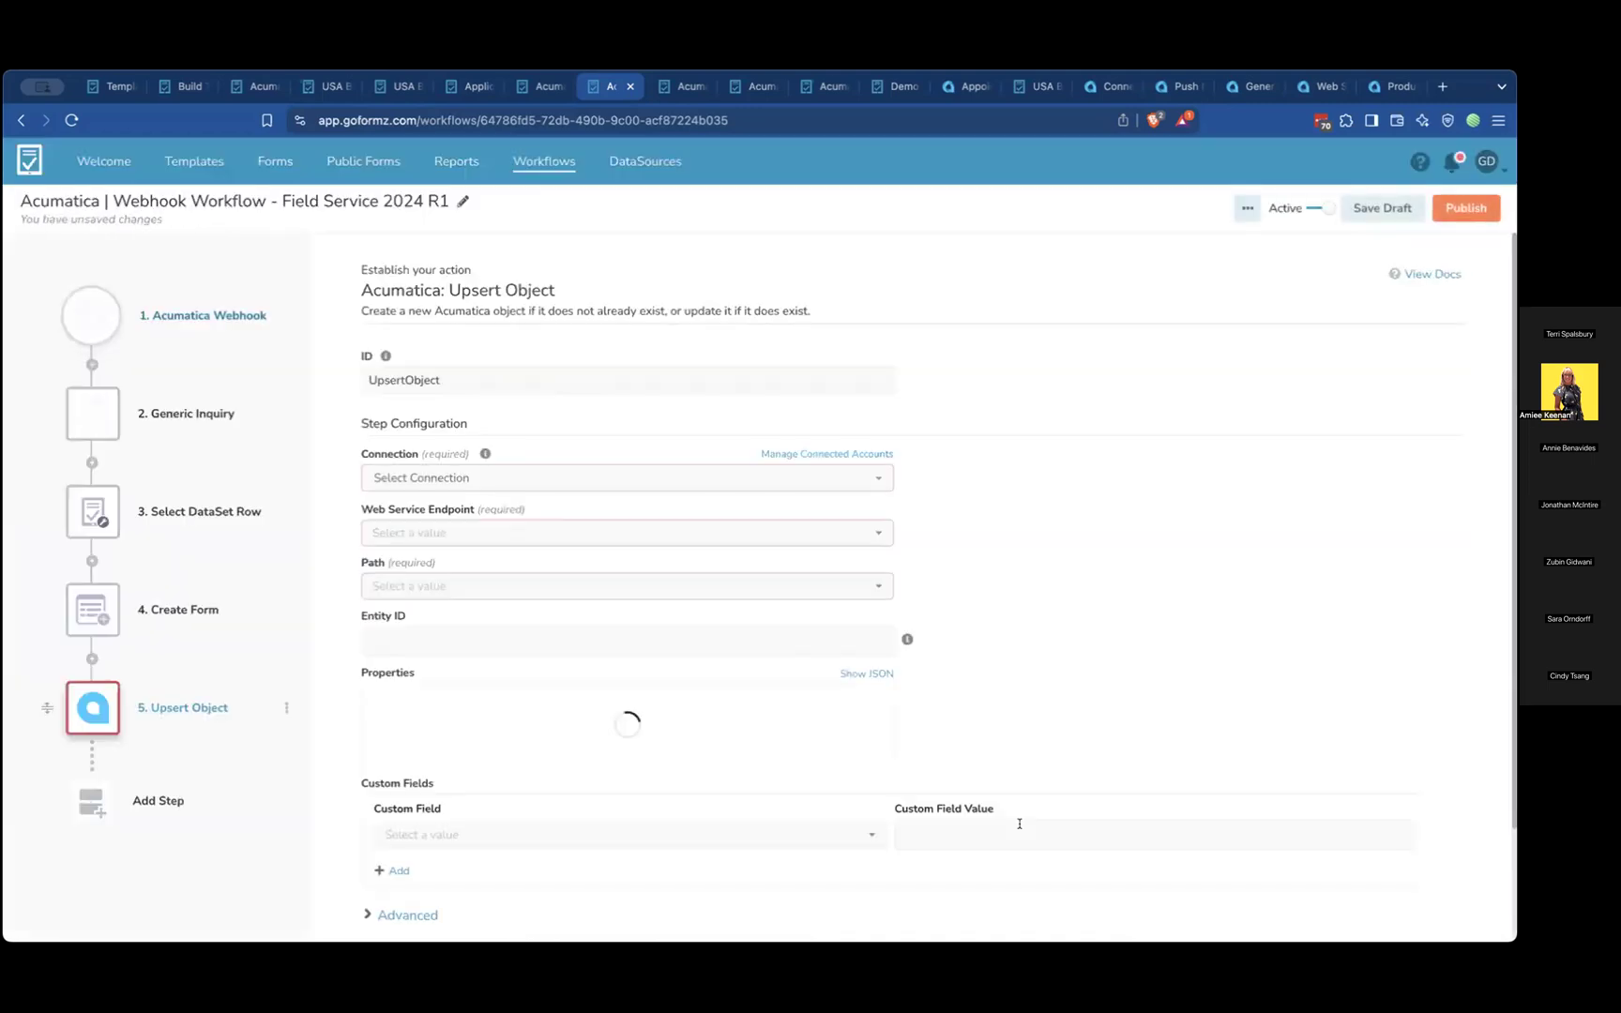
Set the Upsert Object step's connection to Demo Environment 2024 R1, web service endpoint to Default - 23.200.001 and path to /Appointment
click(743, 484)
click(607, 598)
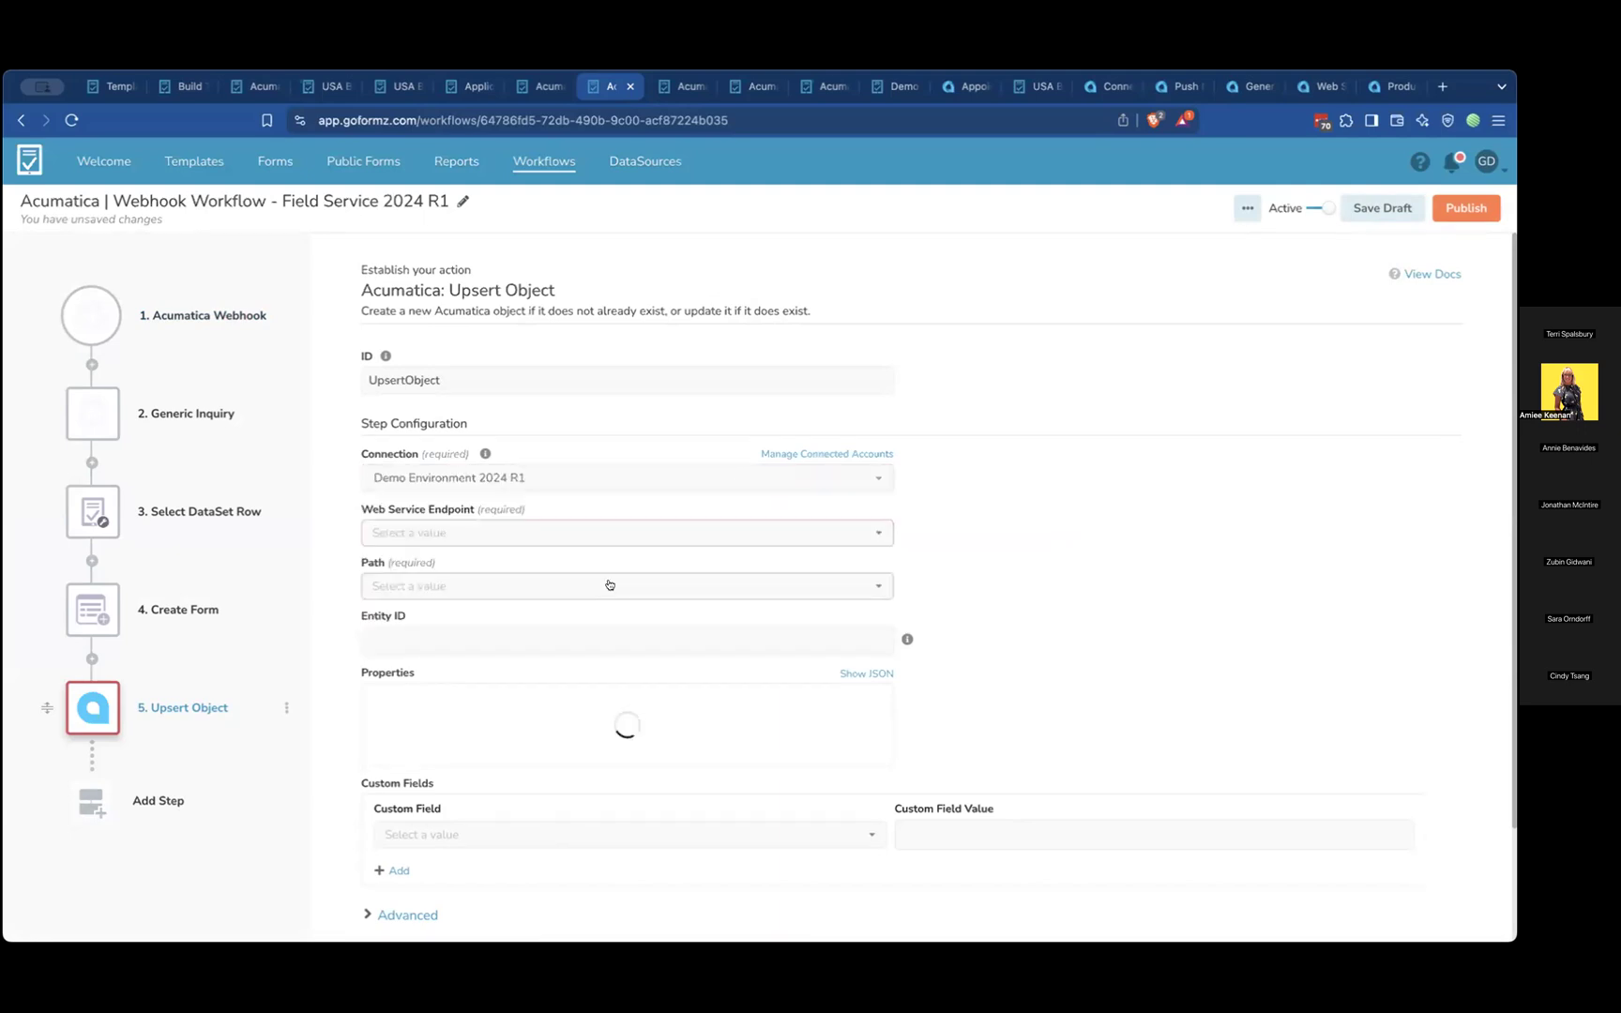
click(653, 538)
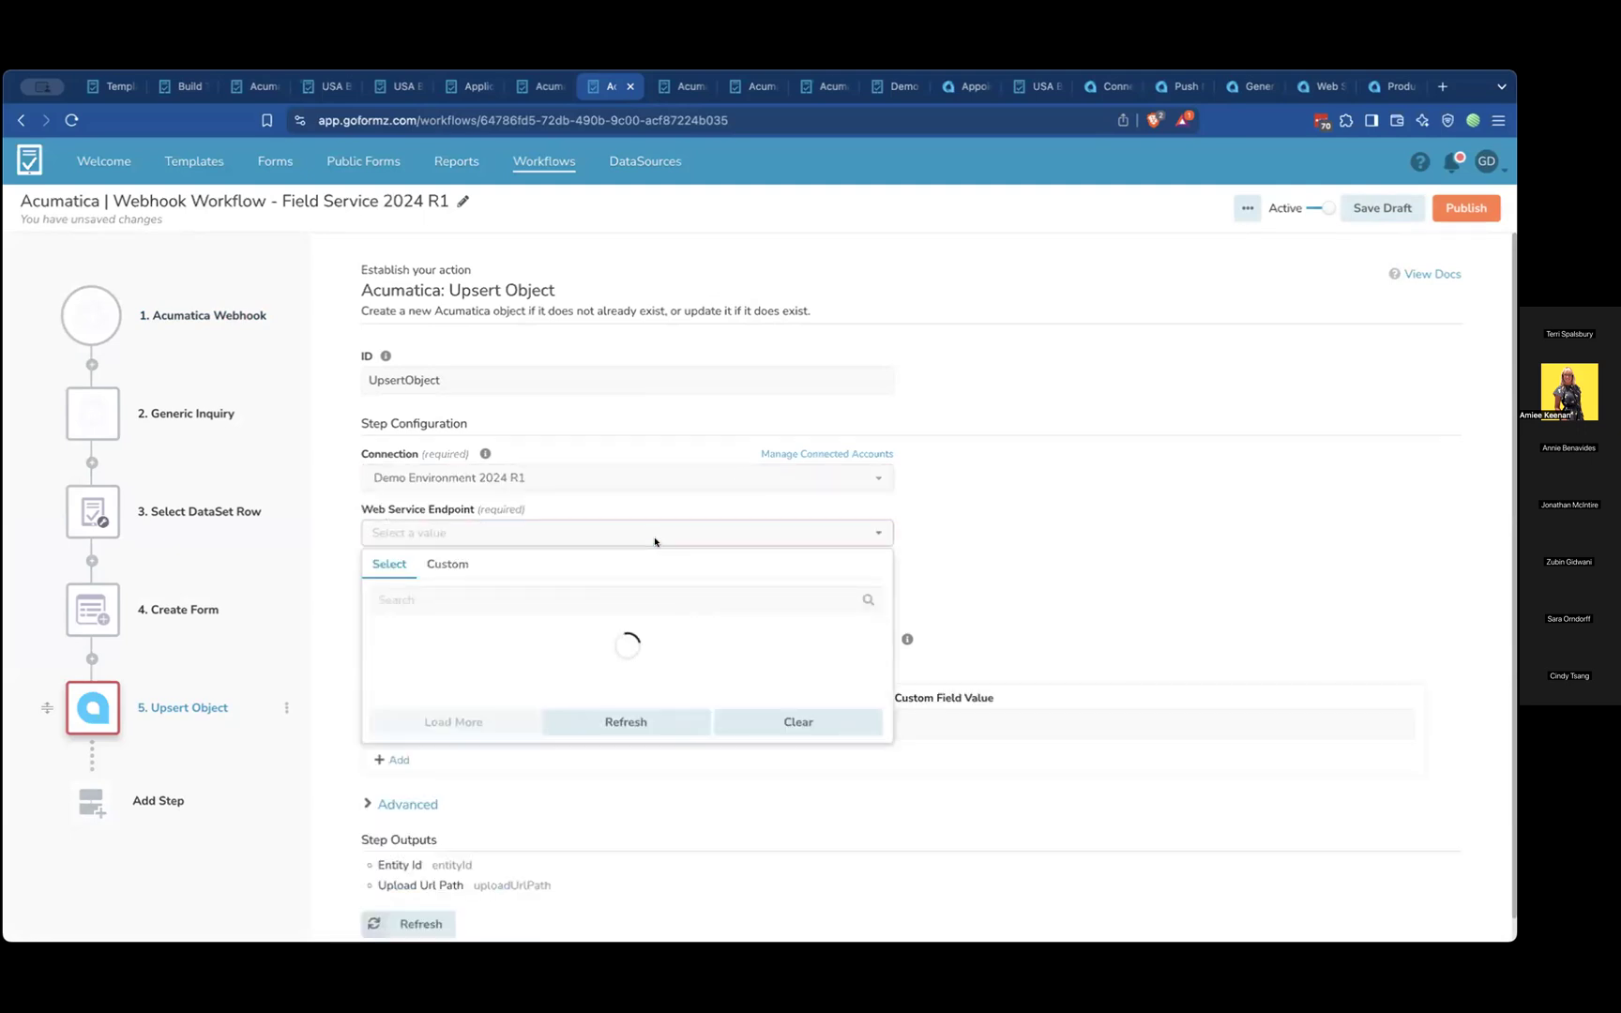
scroll(577, 717, down, 1)
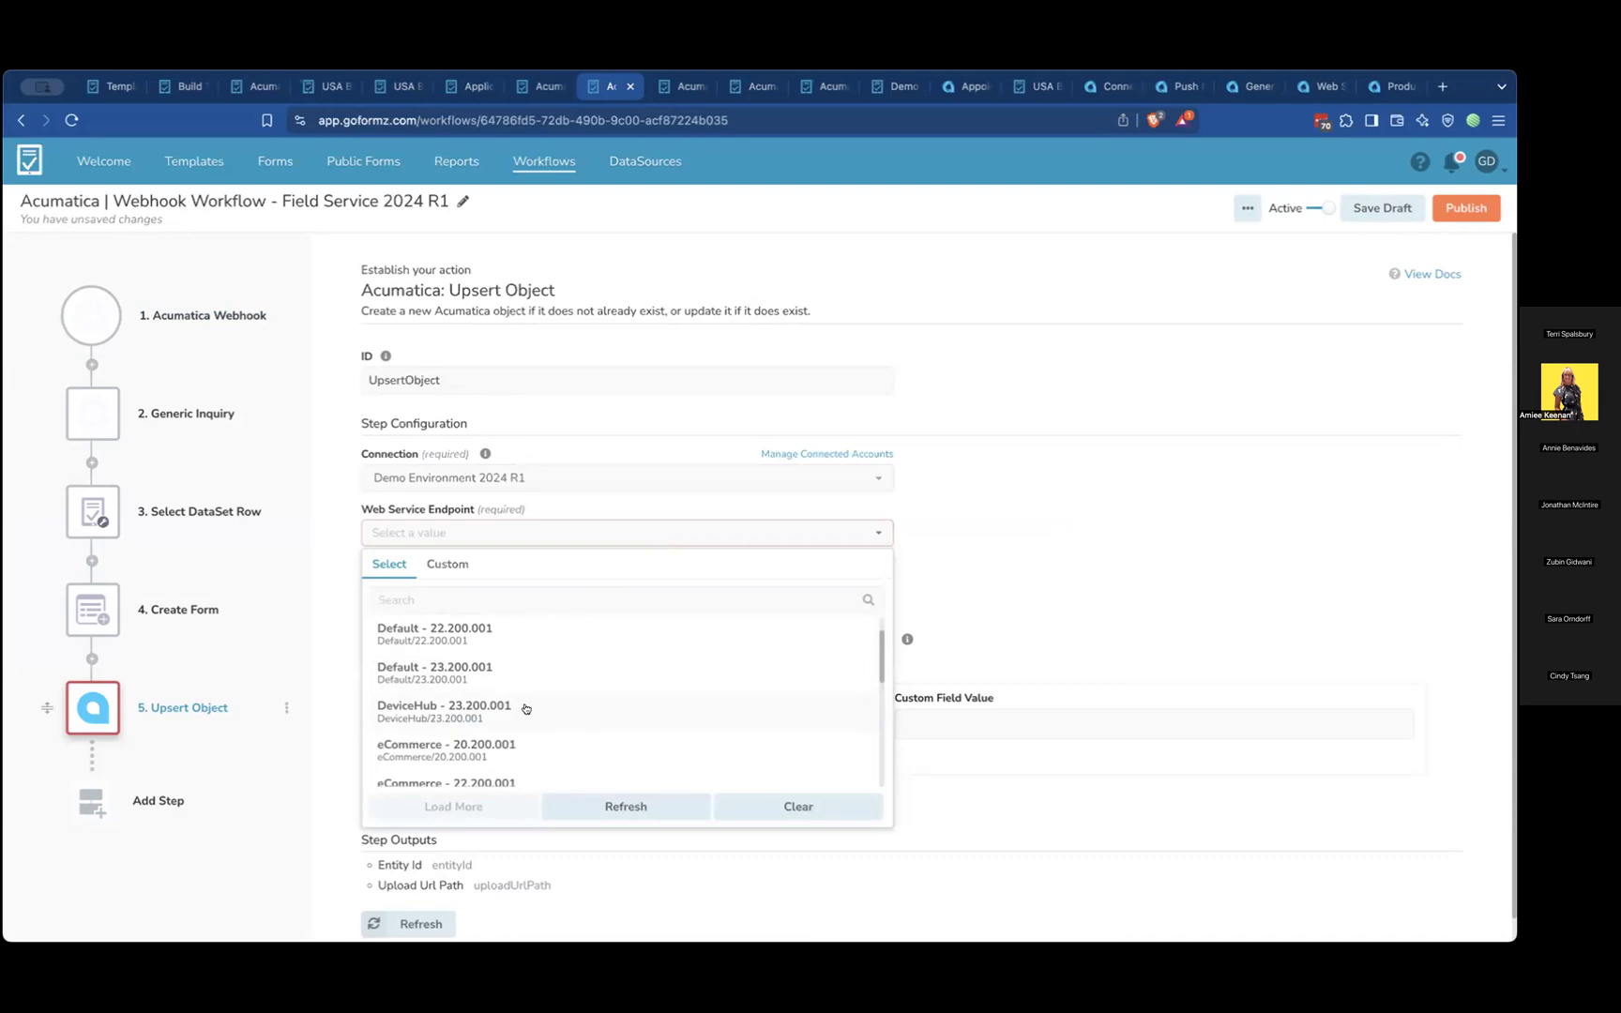
click(530, 667)
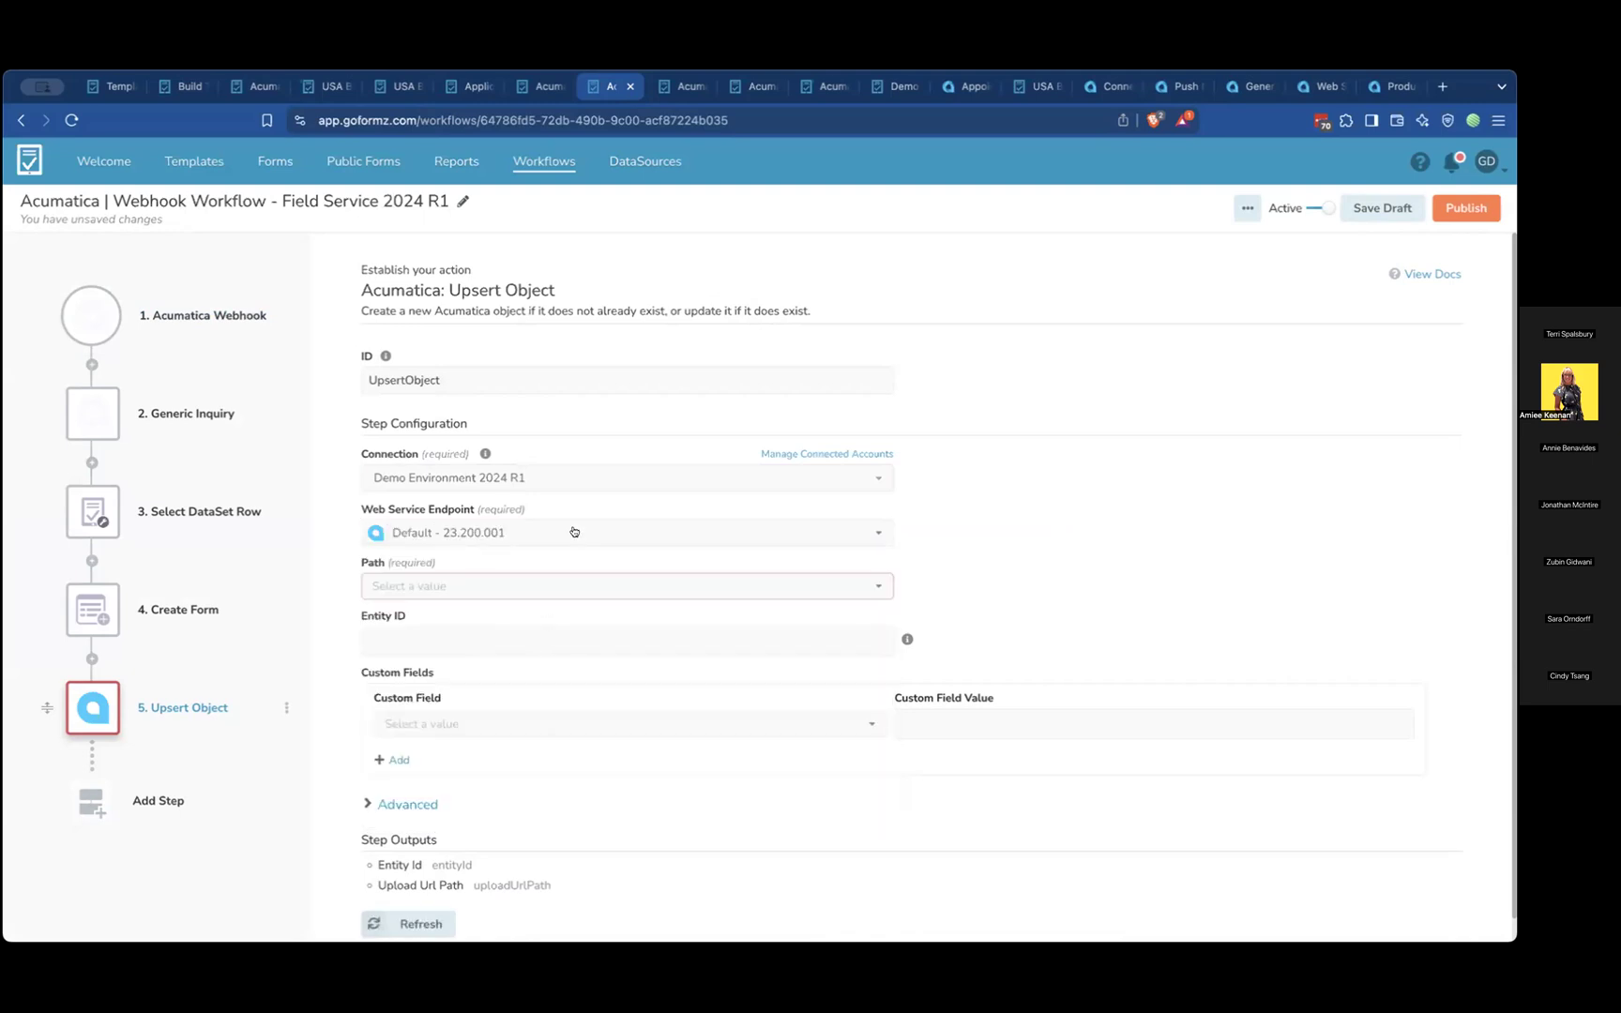
click(566, 587)
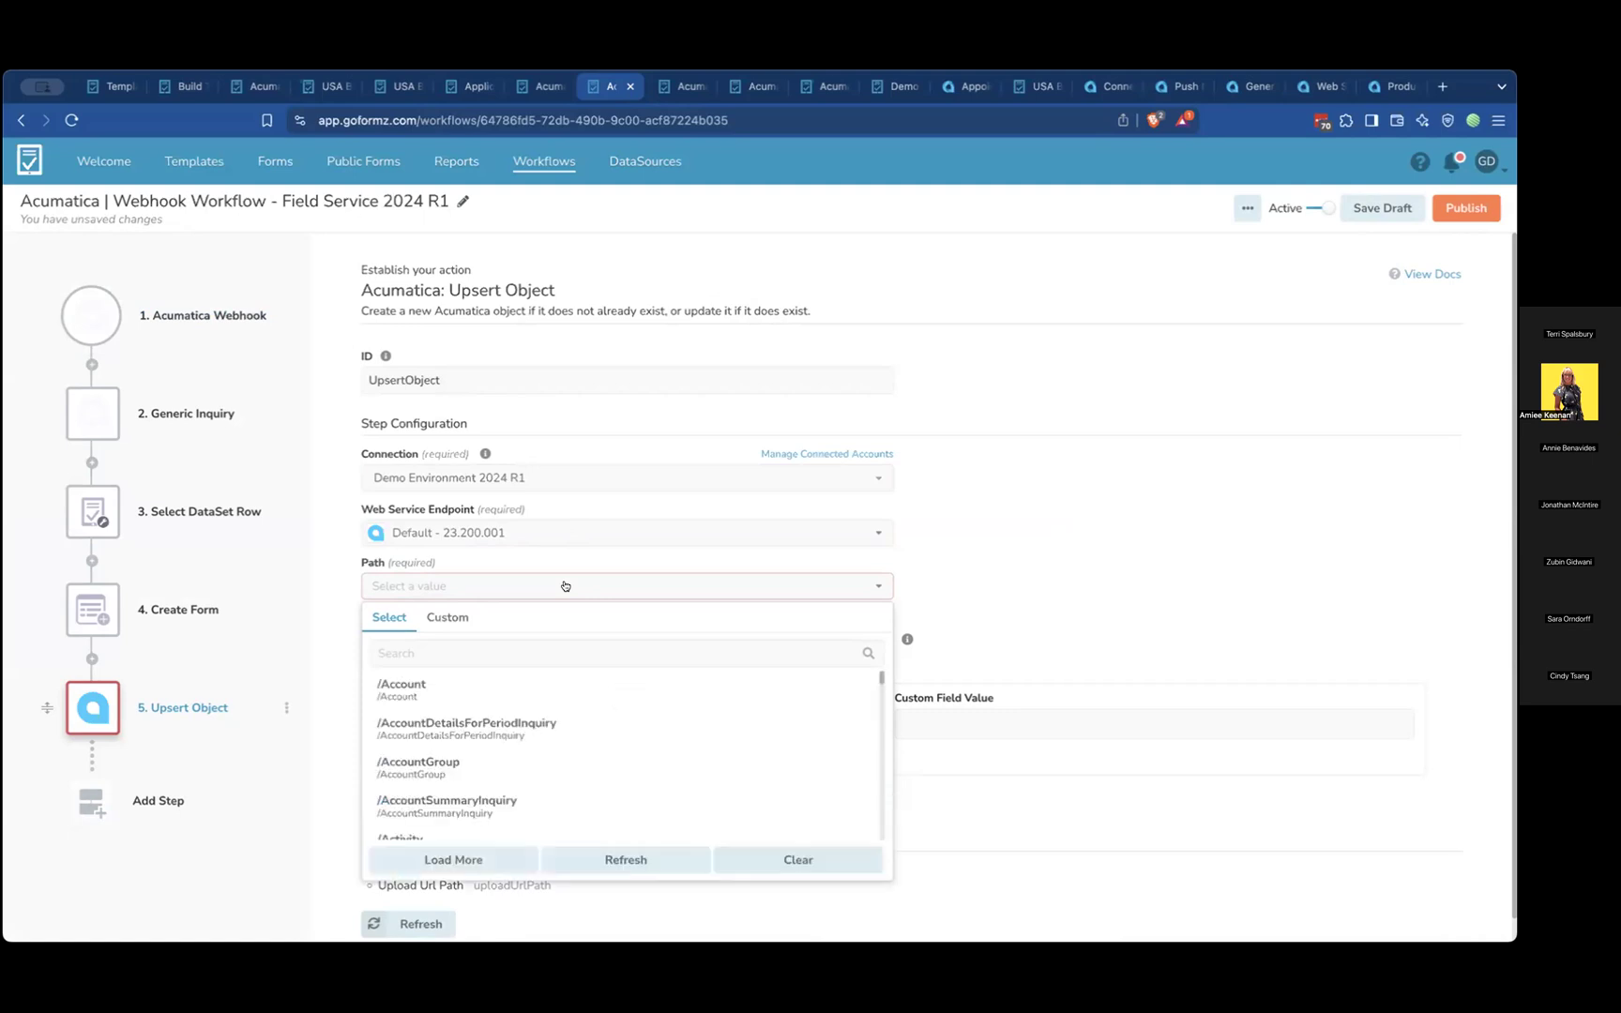
scroll(538, 719, down, 3)
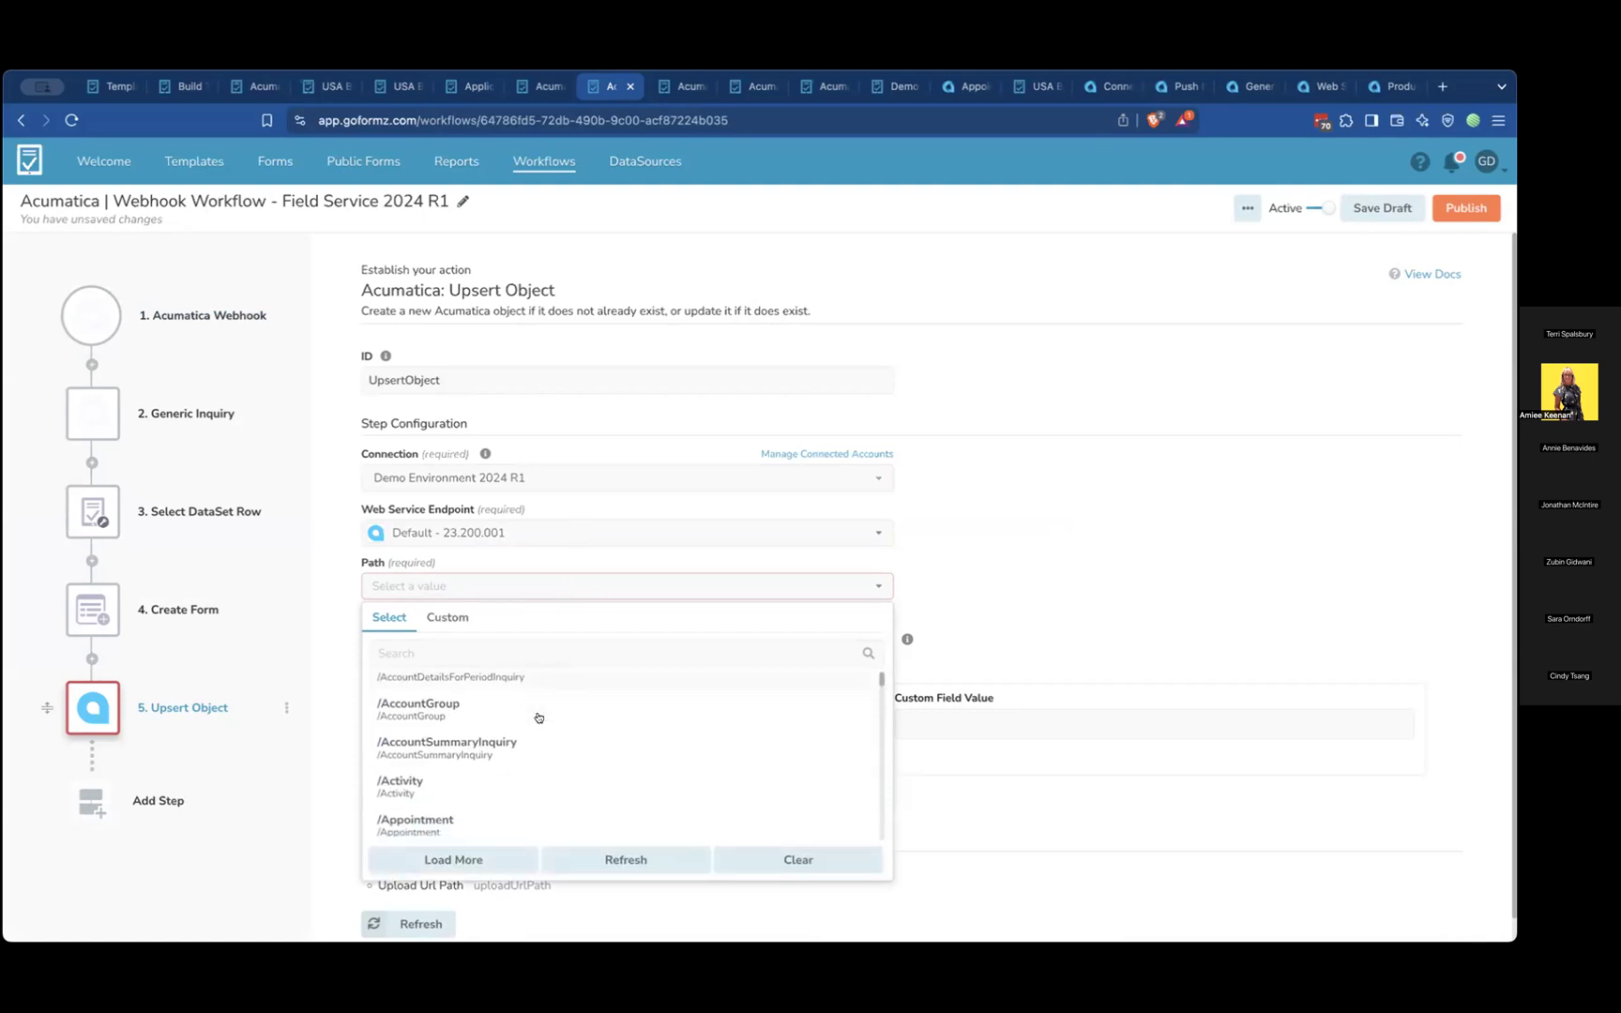
click(518, 771)
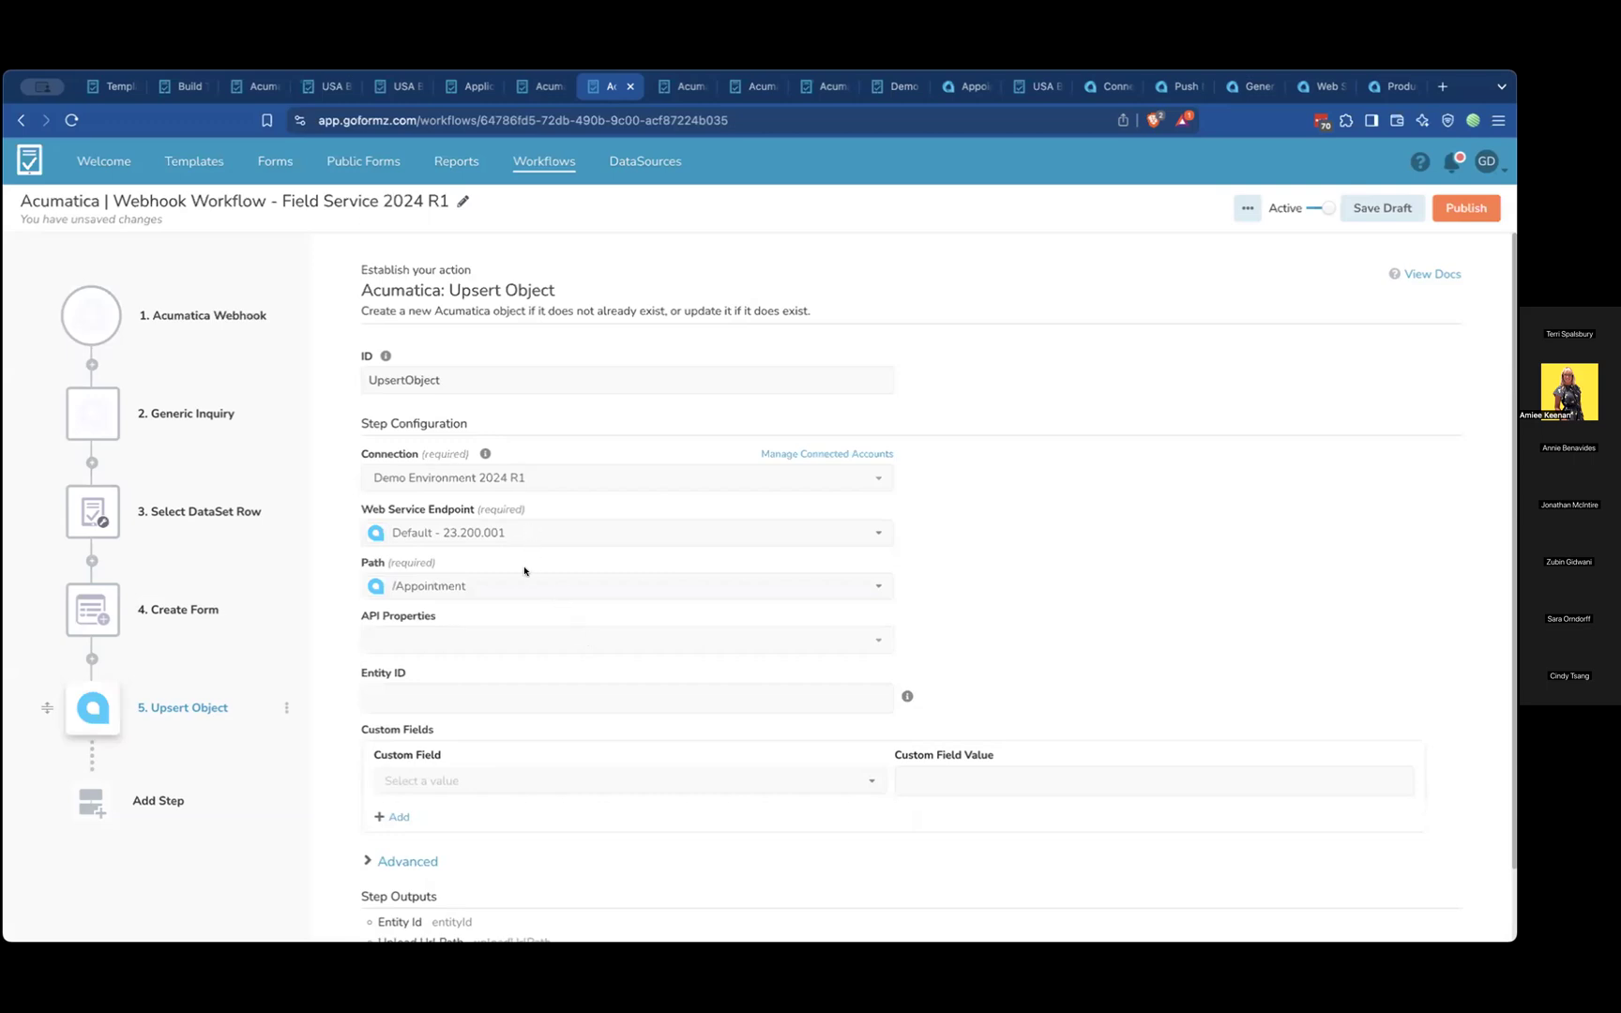
Select ActualStartDate, ActualServiceDuration, ActualEndTime and ActualEndDate as the API properties of the Upsert Object step
click(526, 639)
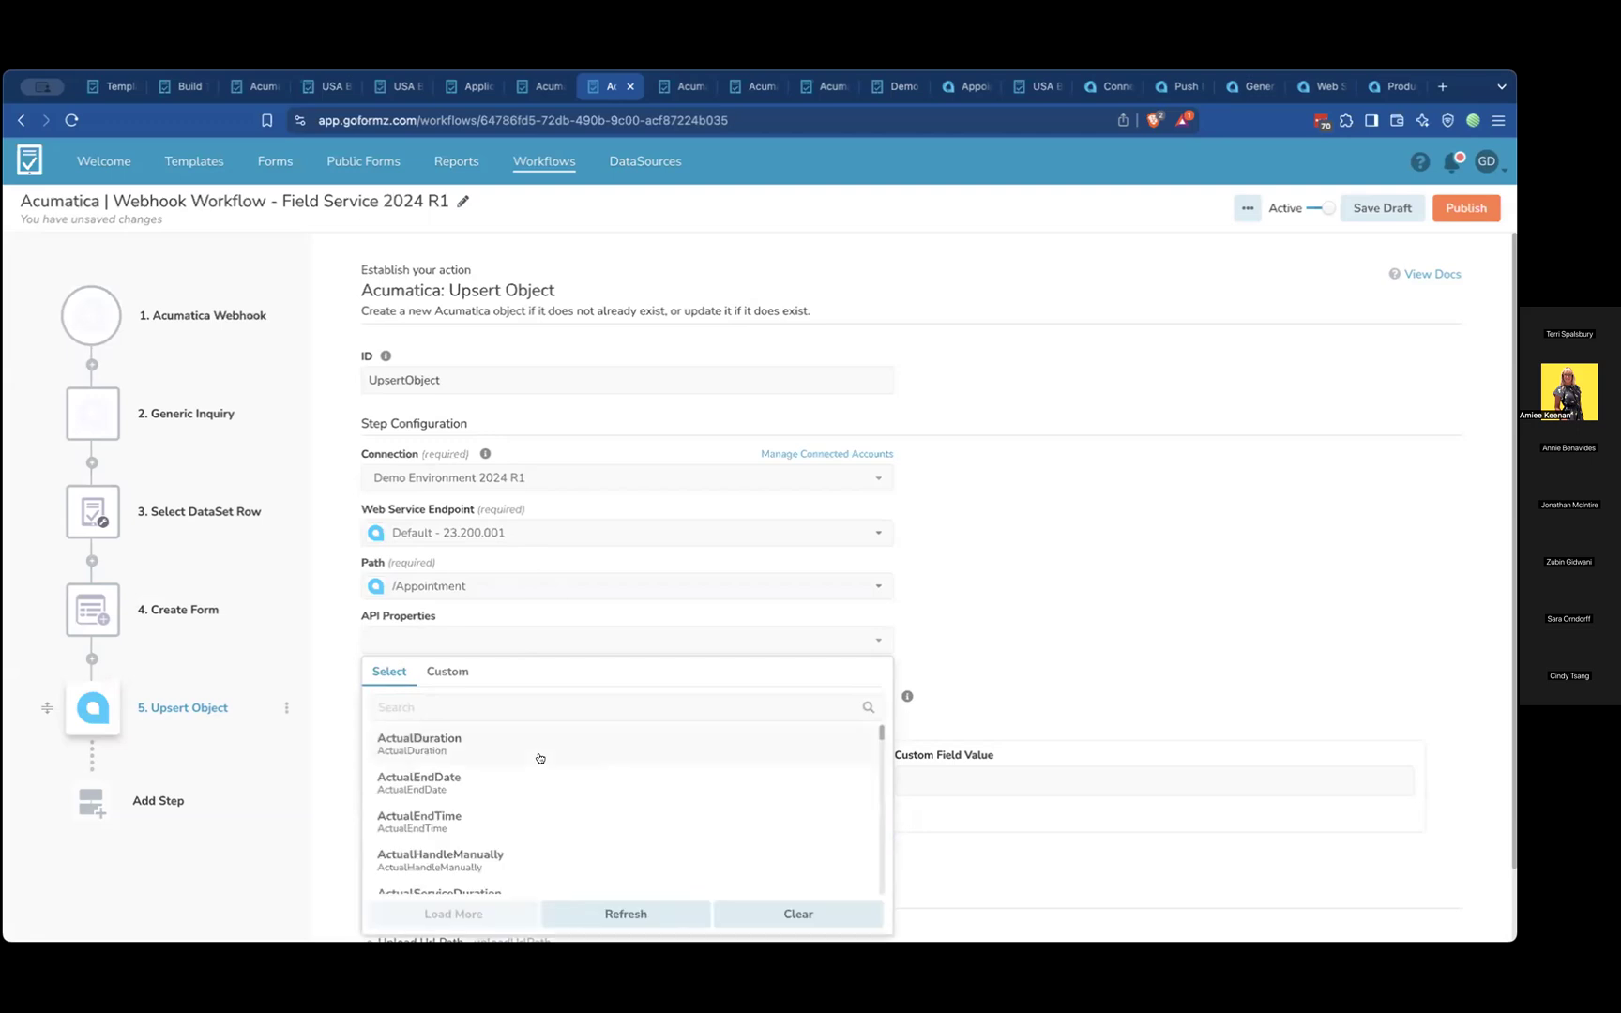
scroll(543, 810, down, 3)
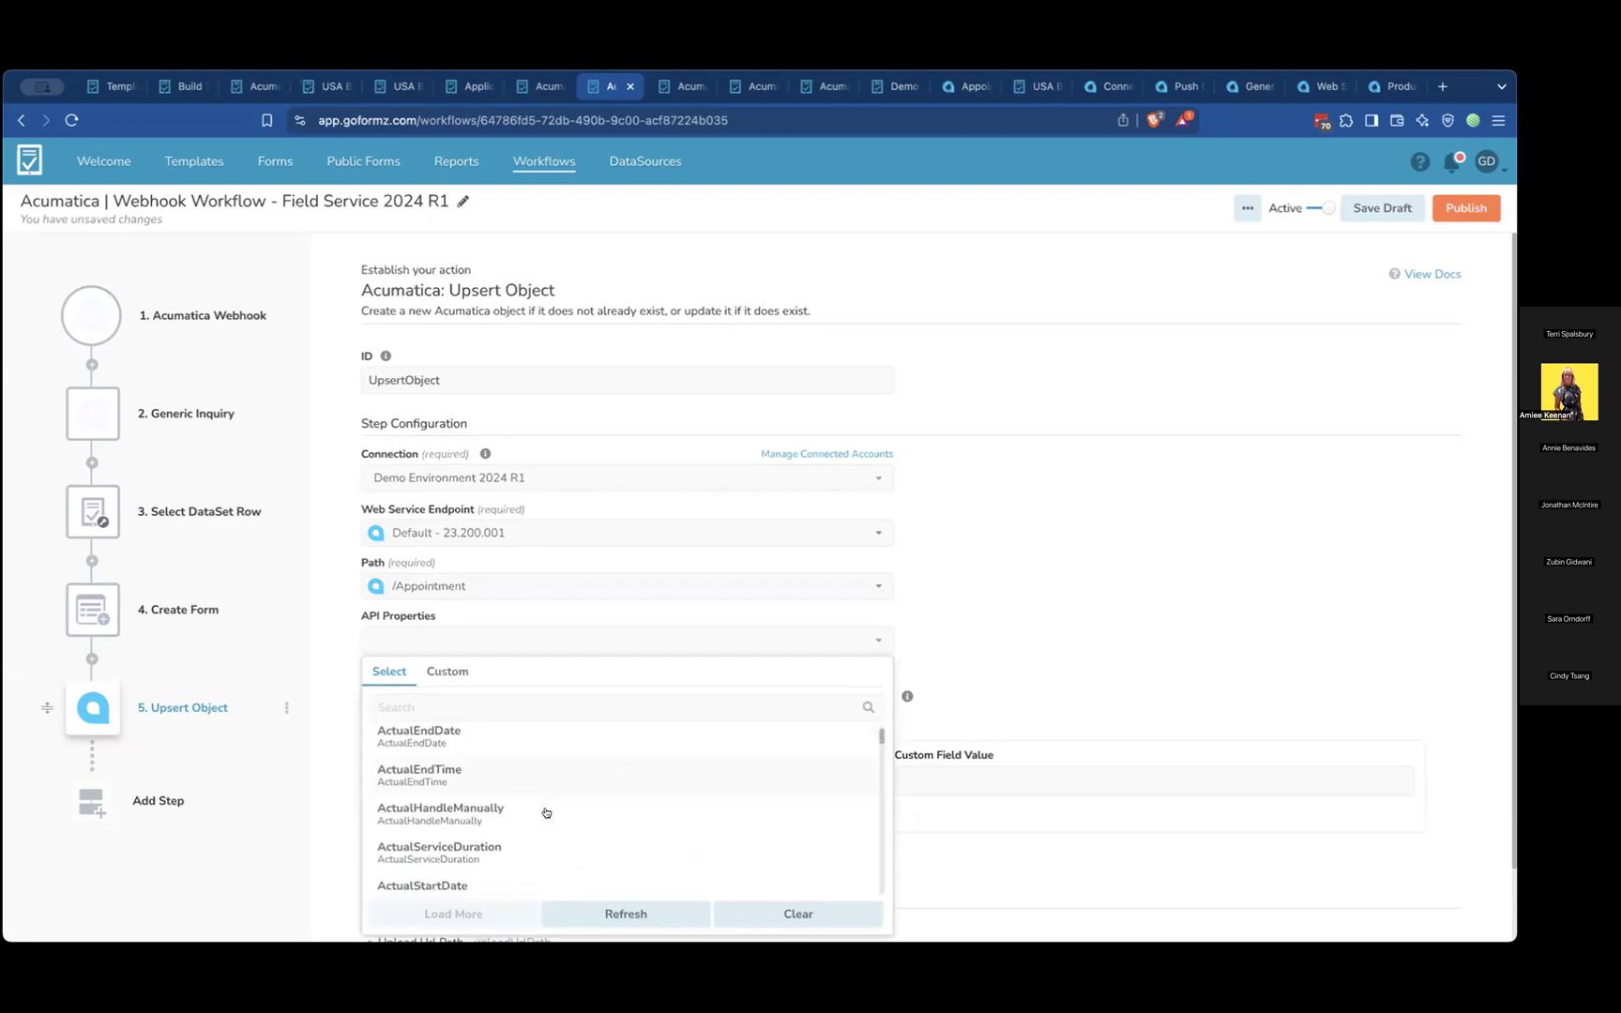
scroll(544, 811, up, 1)
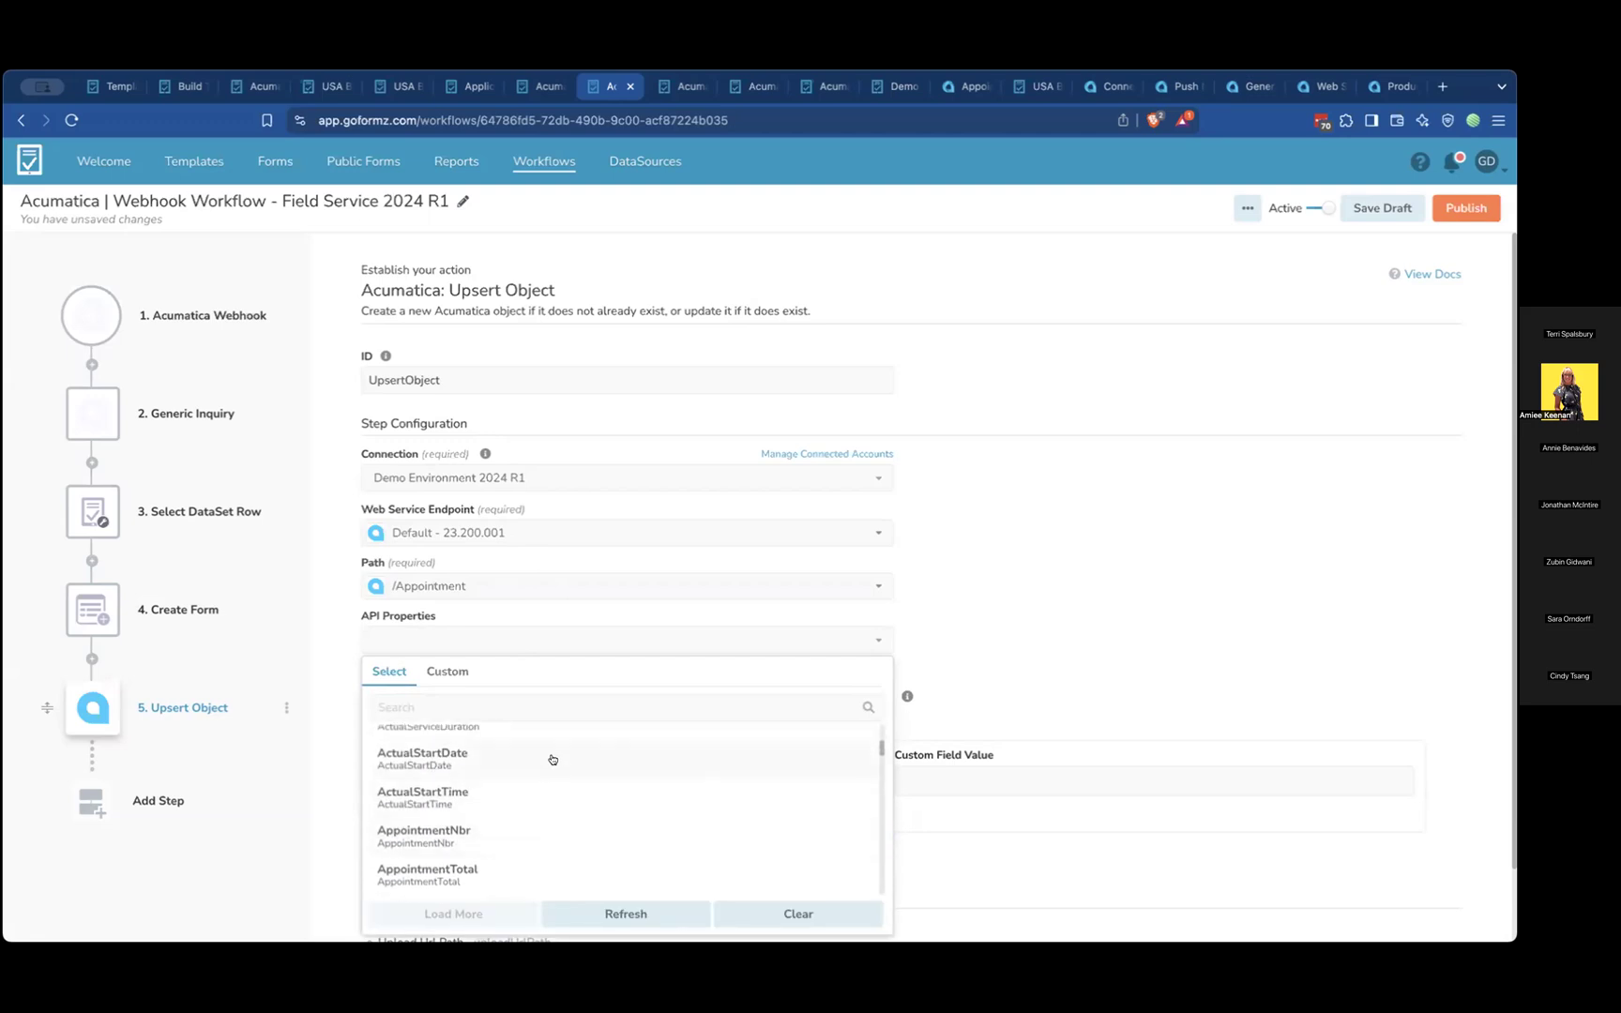
click(551, 757)
scroll(513, 775, up, 1)
click(513, 774)
scroll(512, 773, up, 1)
click(507, 790)
click(515, 758)
click(1040, 607)
scroll(974, 637, down, 1)
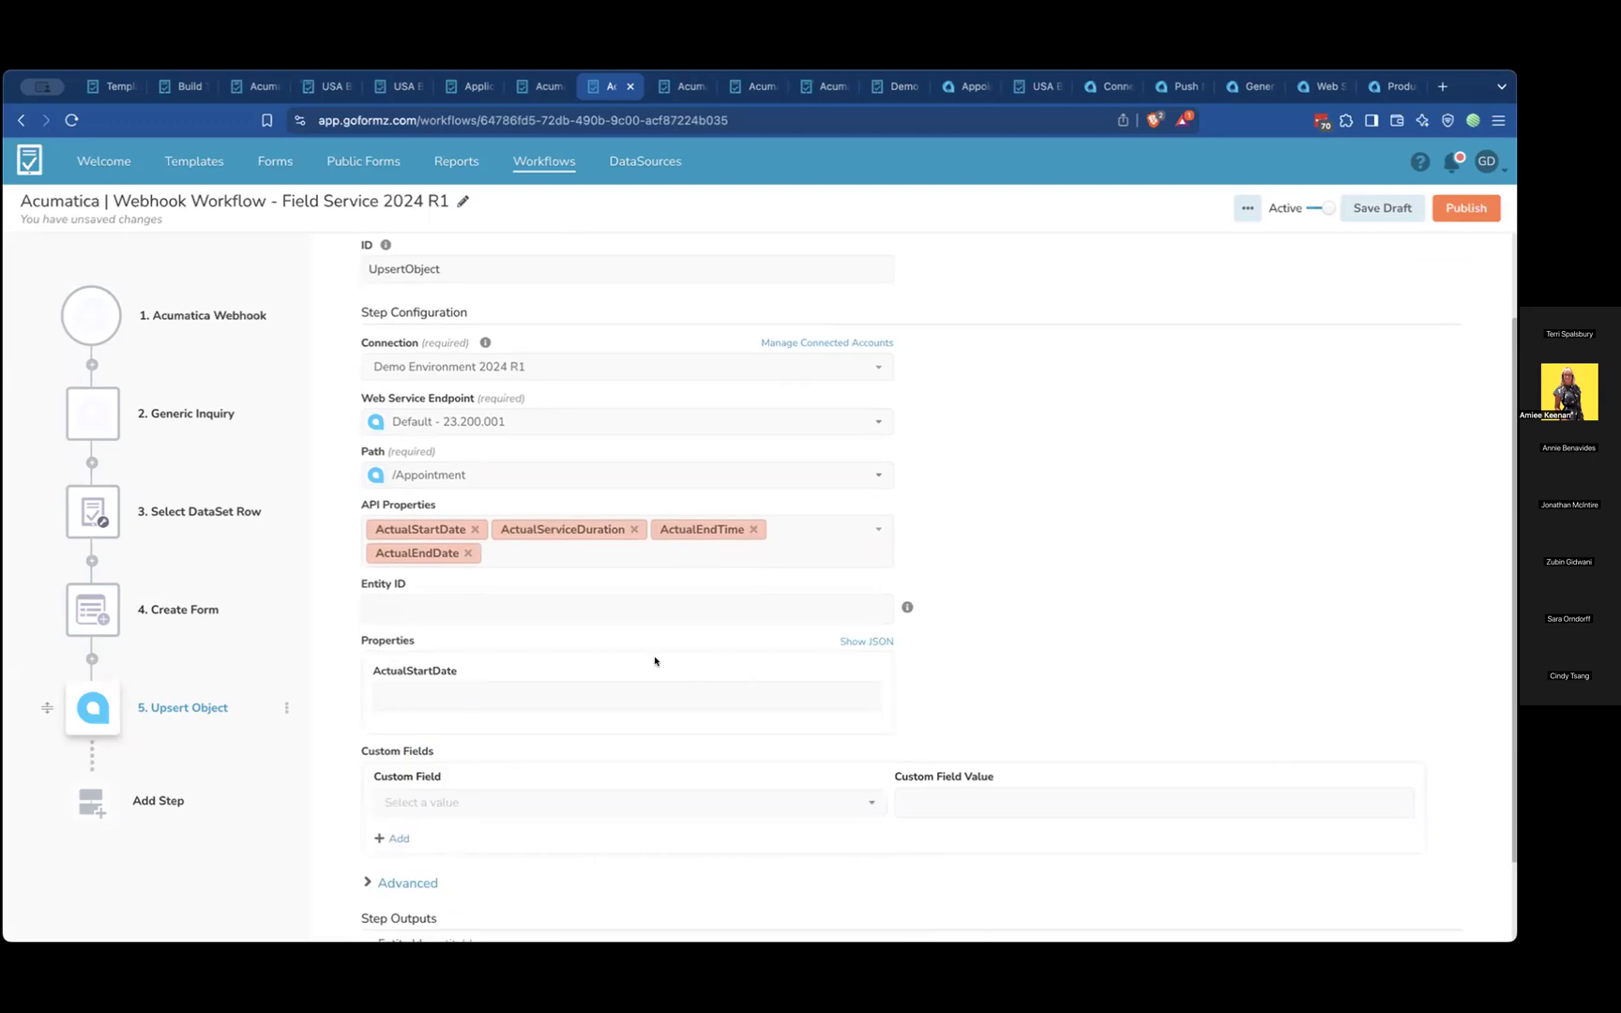
Examine the workflow variables offered for the Upsert Object step's Entity ID and property values without choosing any
click(576, 607)
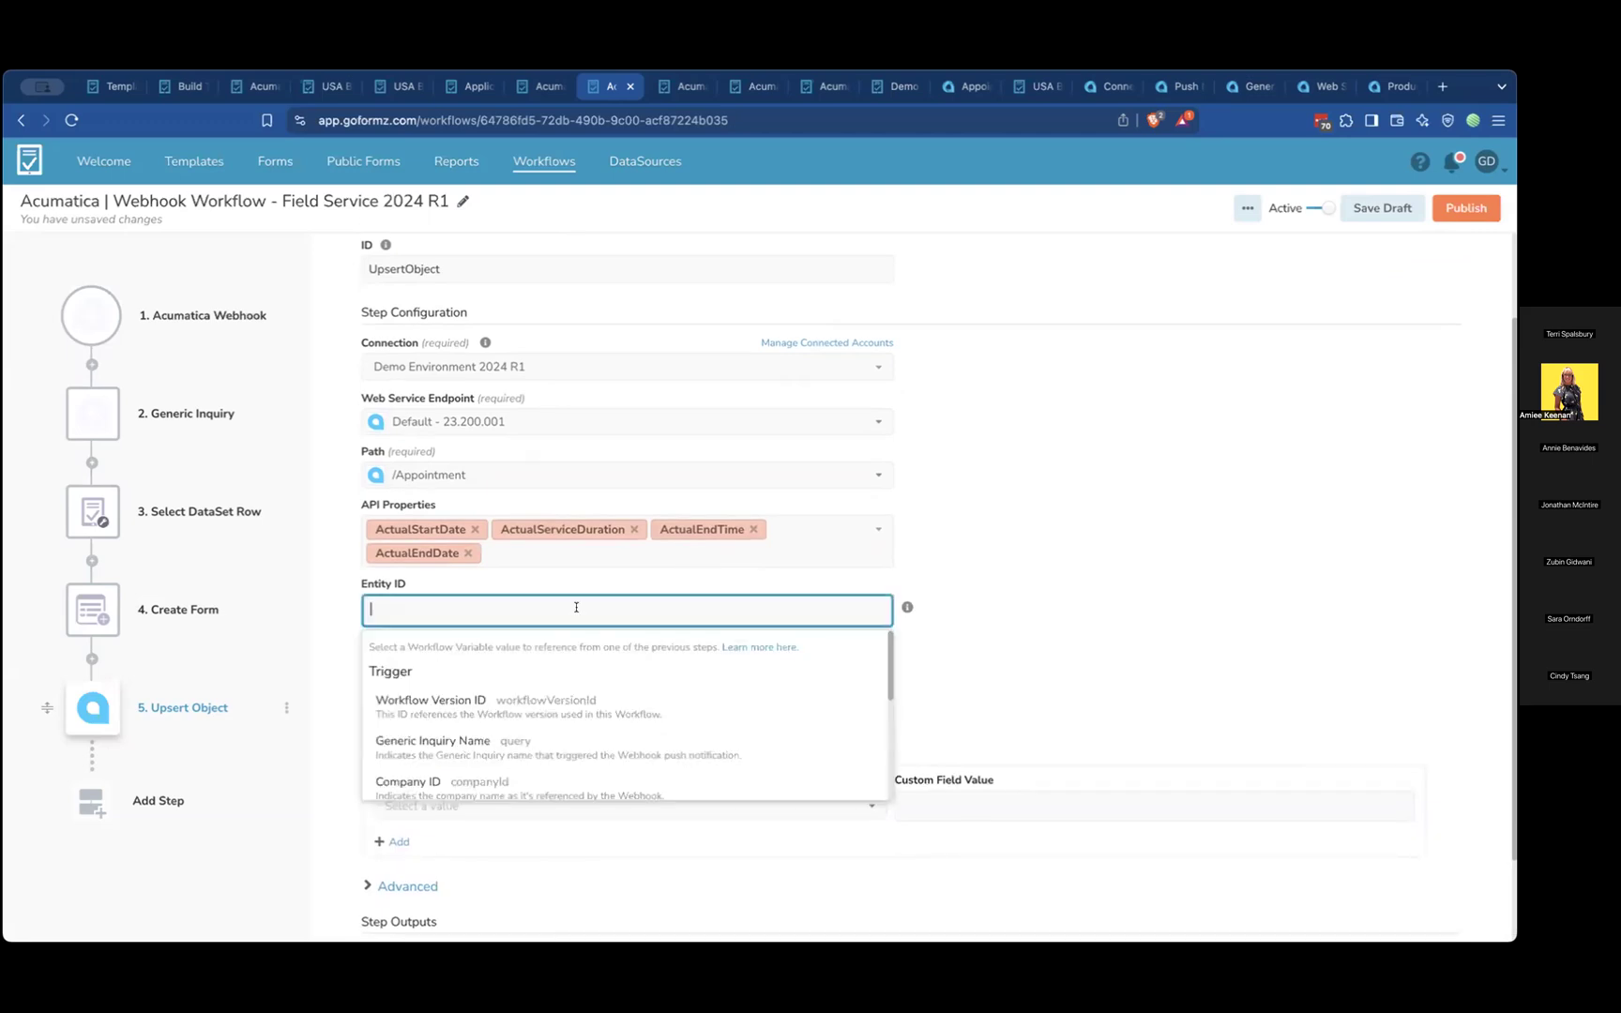
click(919, 617)
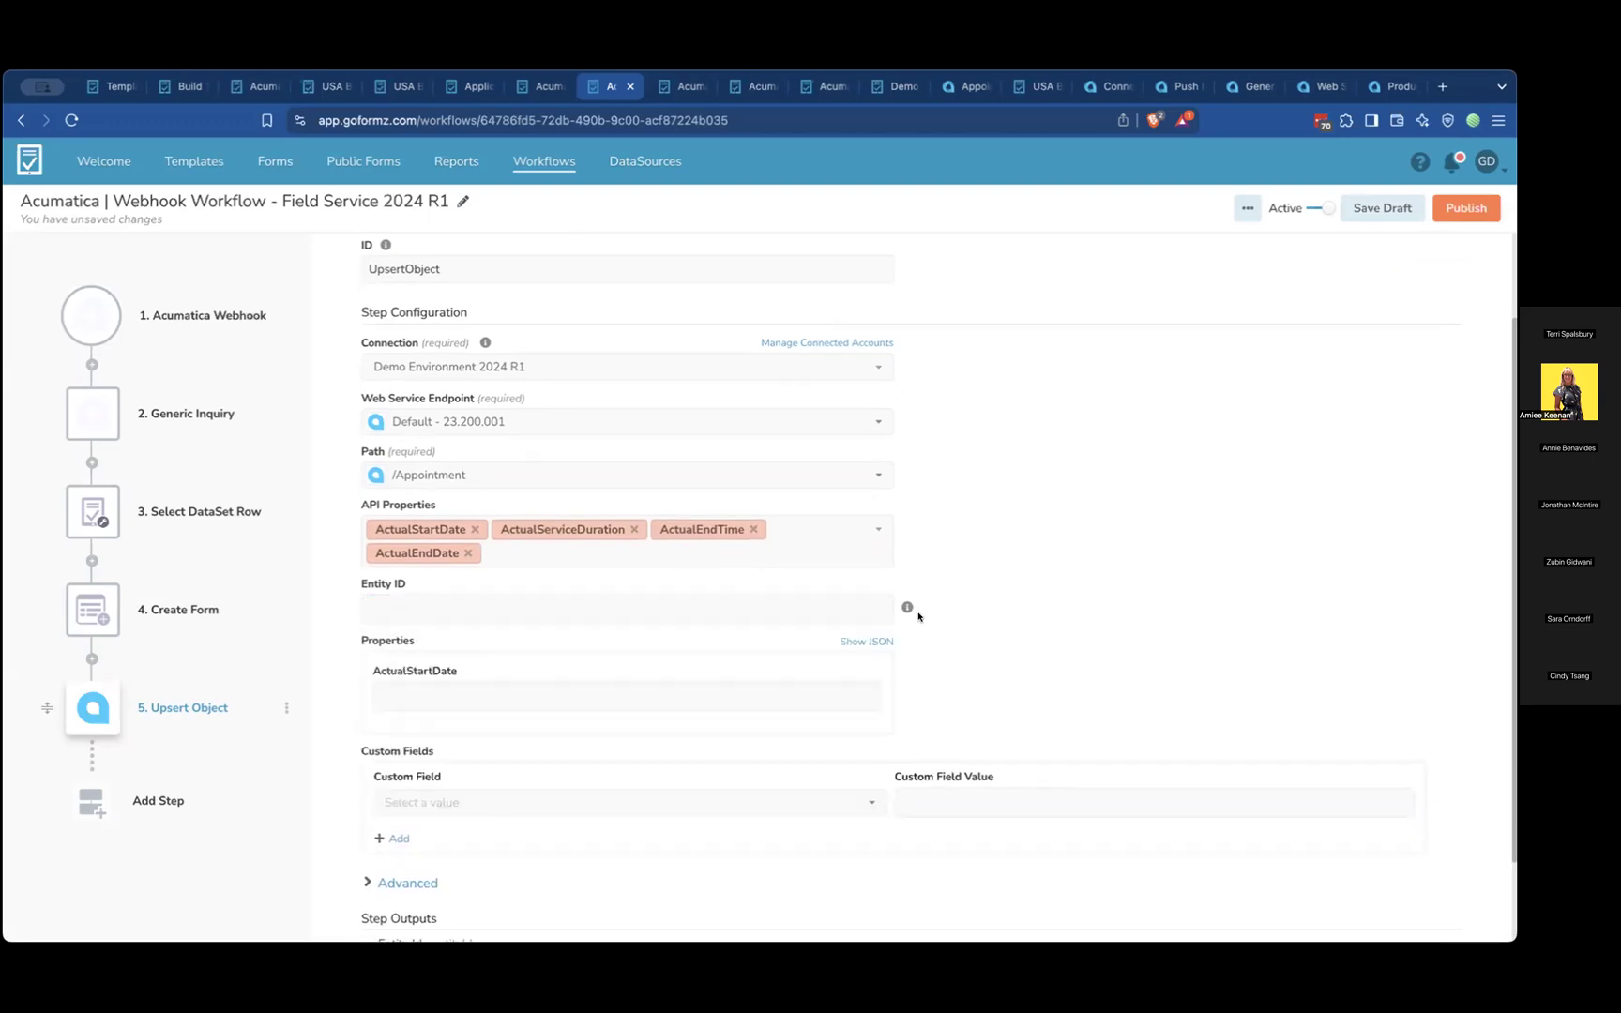
click(628, 694)
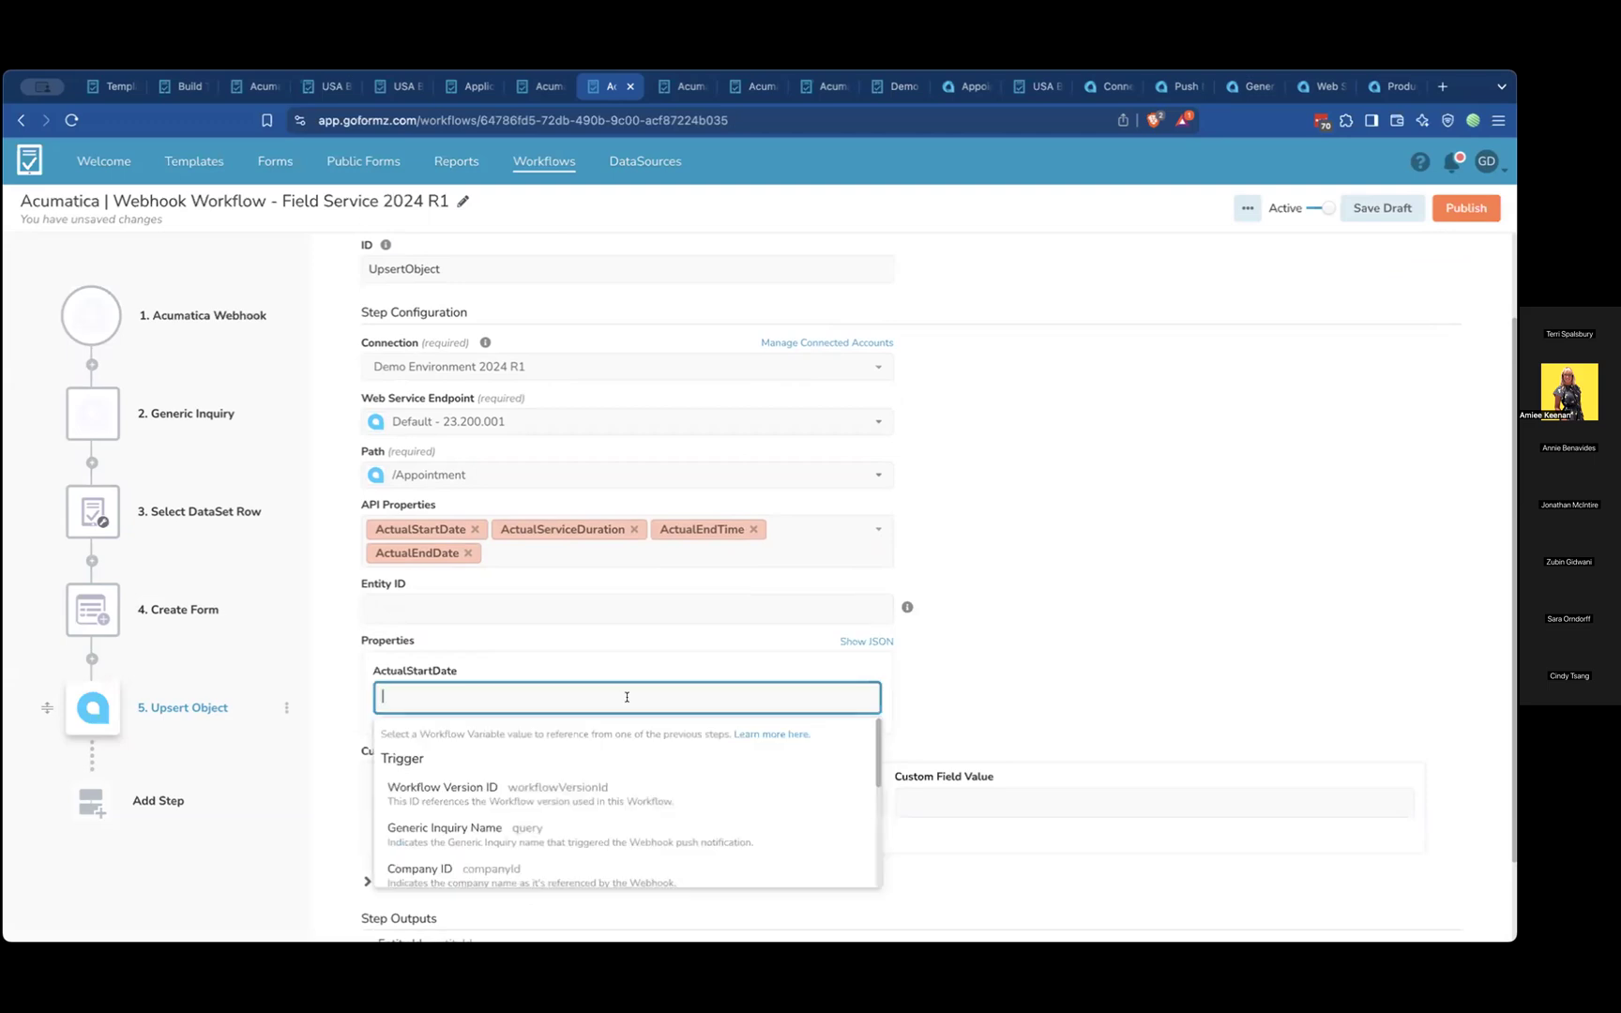
click(971, 662)
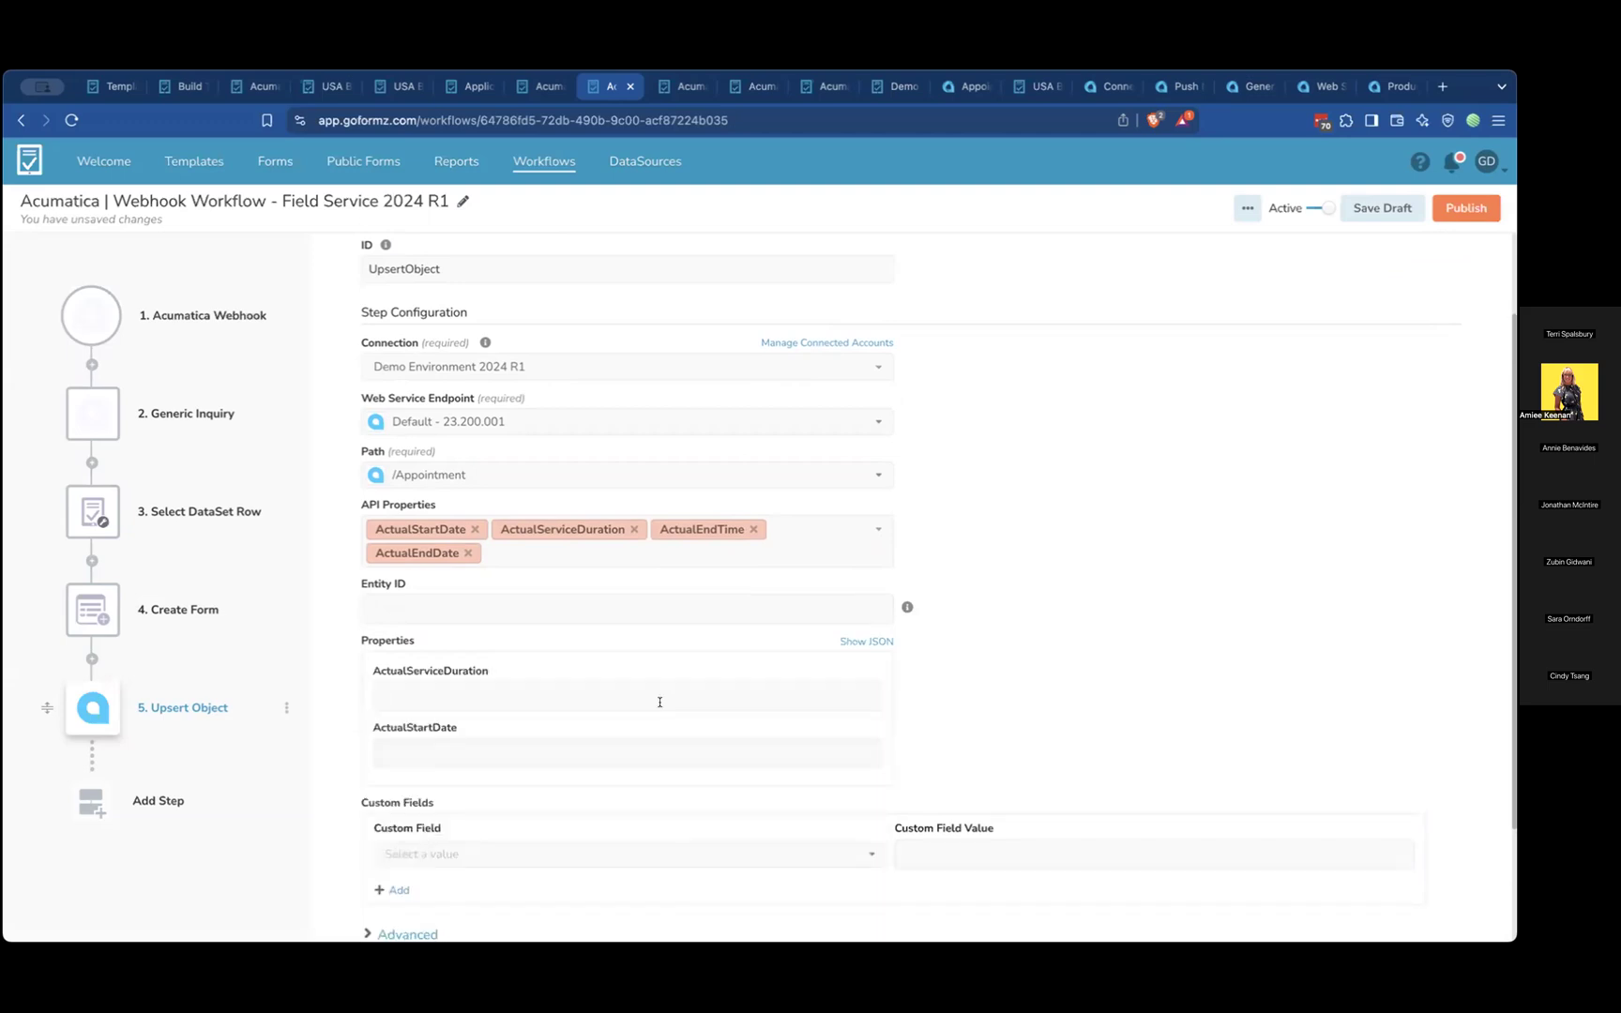
click(616, 698)
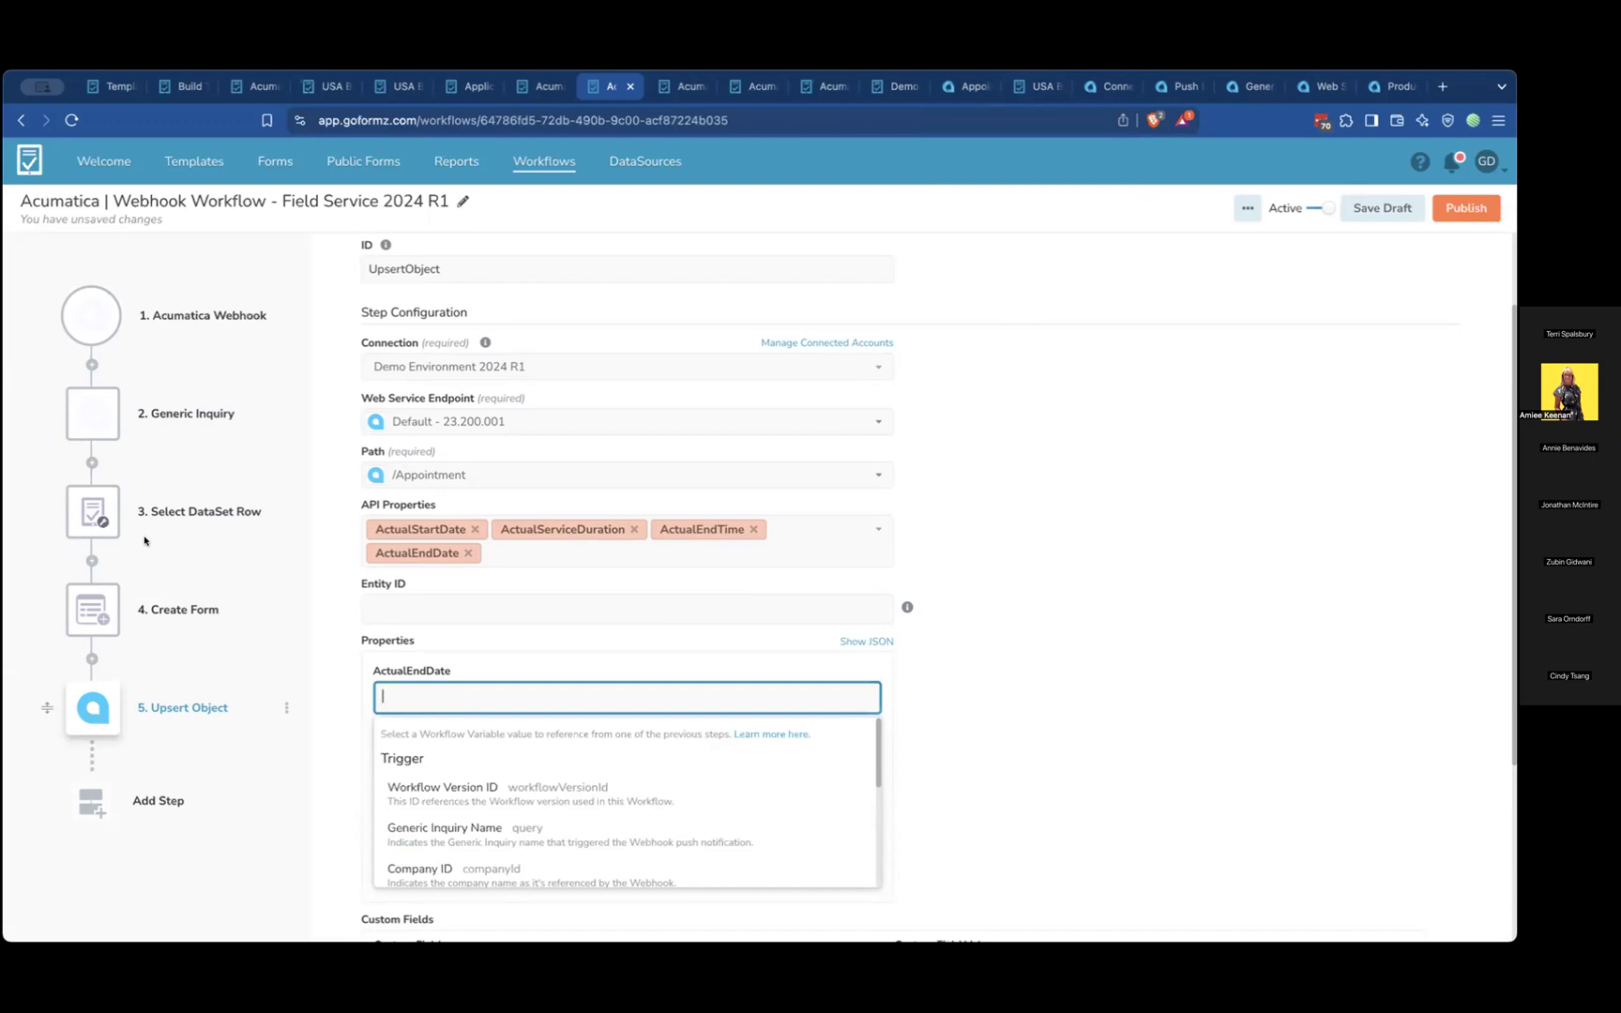
Switch to the Acumatica appointment to review its GoFormz forms, and go back to GoFormz
click(952, 90)
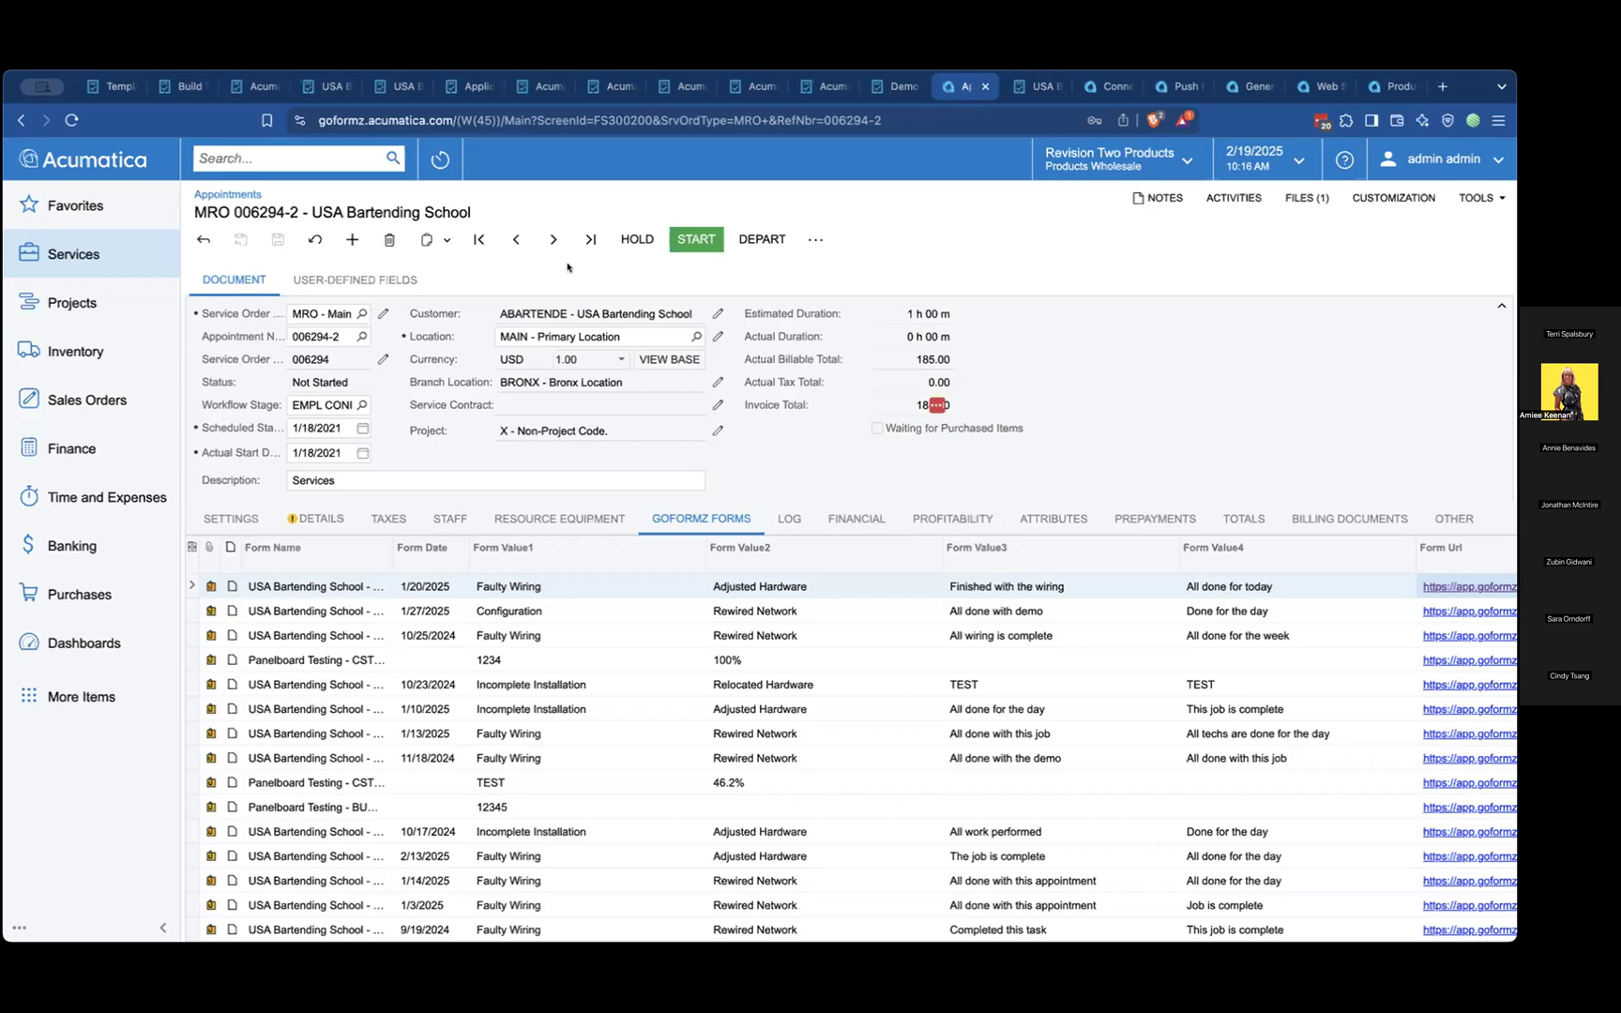
click(251, 88)
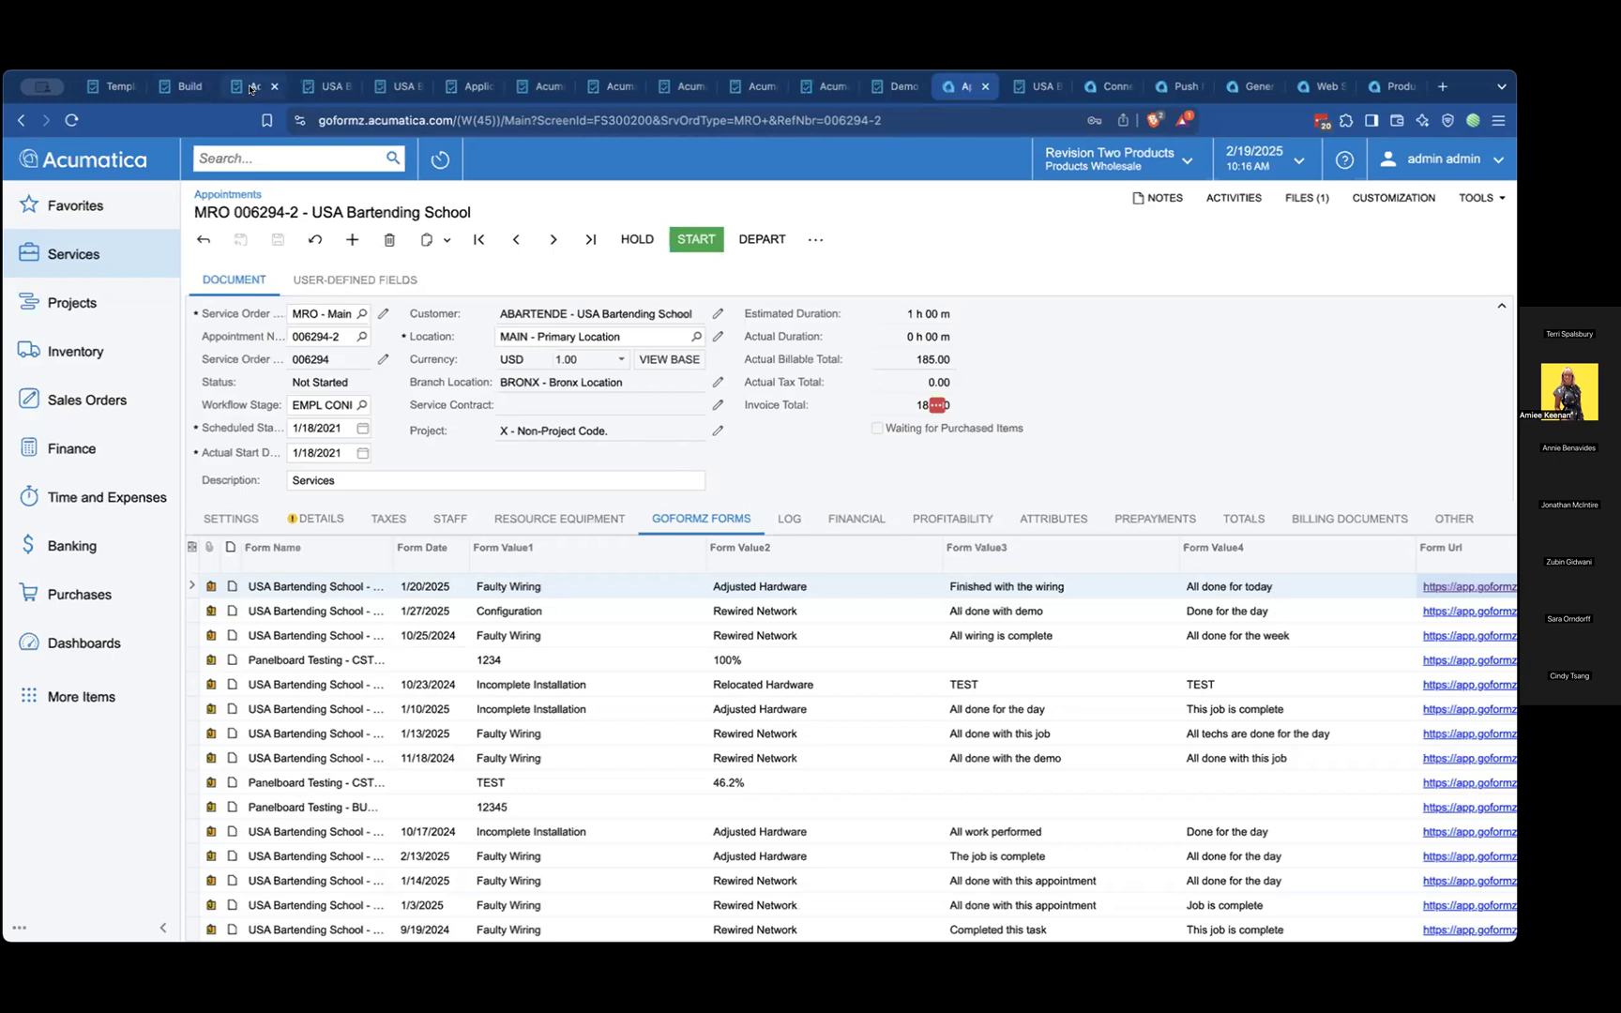